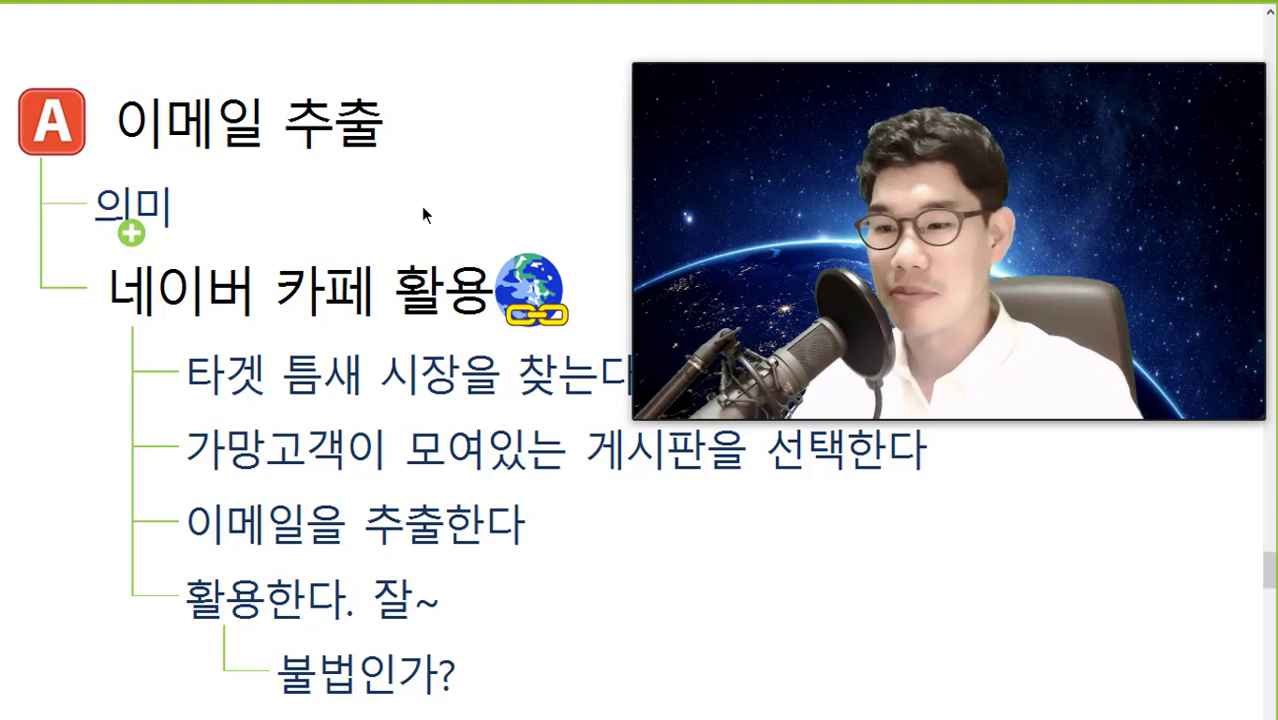
- Open the Naver Cafe home page through the link attached to the 네이버 카페 활용 topic of the mind map
{"action": "mouse_move", "coordinate": [269, 312]}
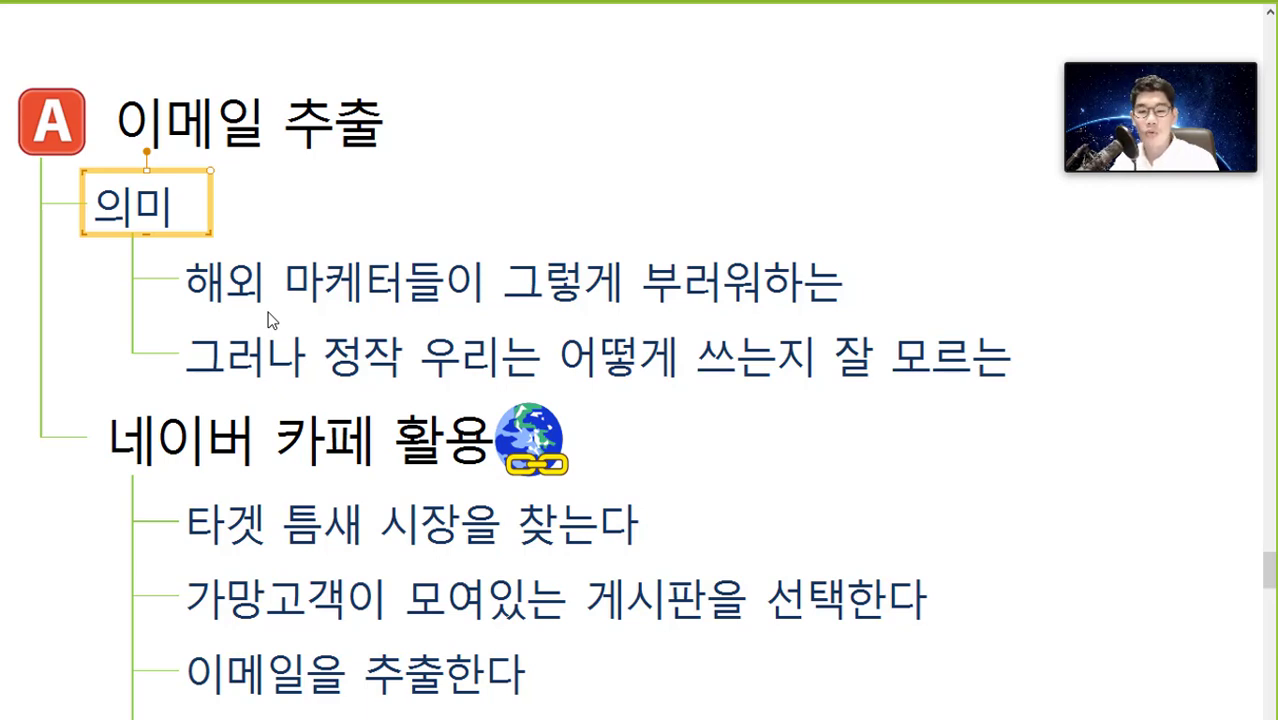
{"action": "left_click", "coordinate": [533, 440]}
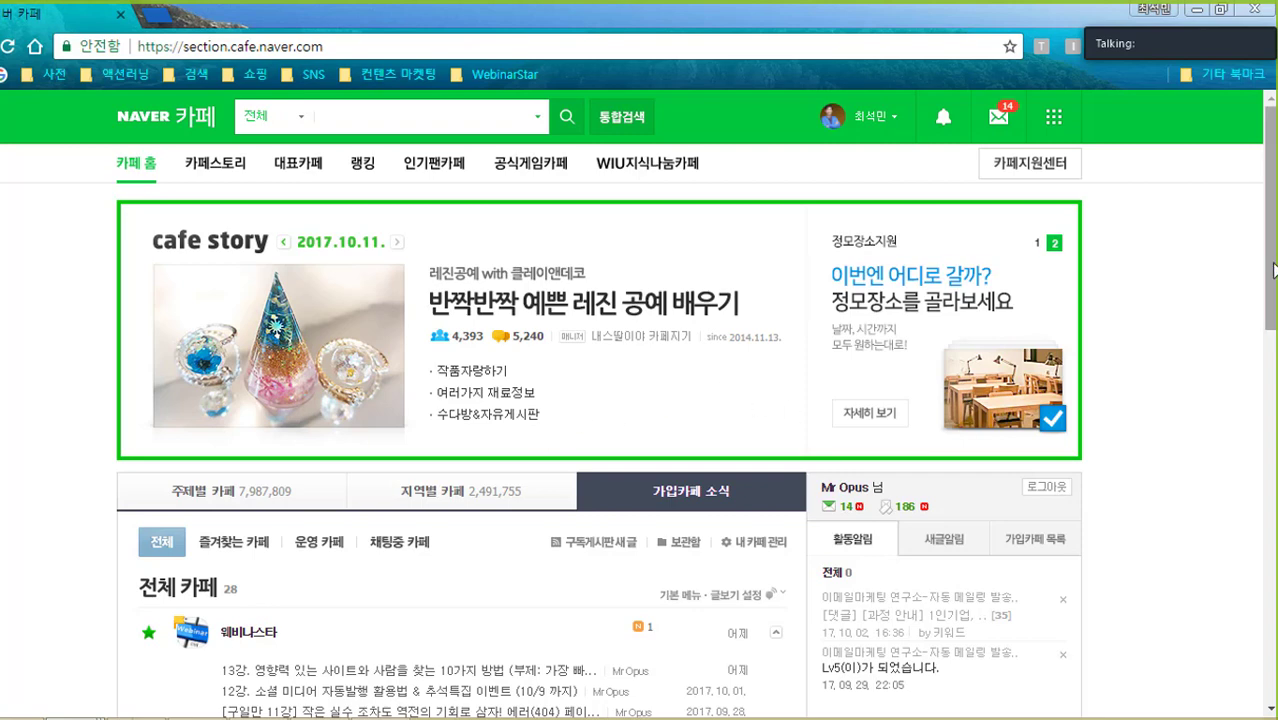
{"action": "left_click_drag", "start_coordinate": [1272, 270], "coordinate": [1270, 226]}
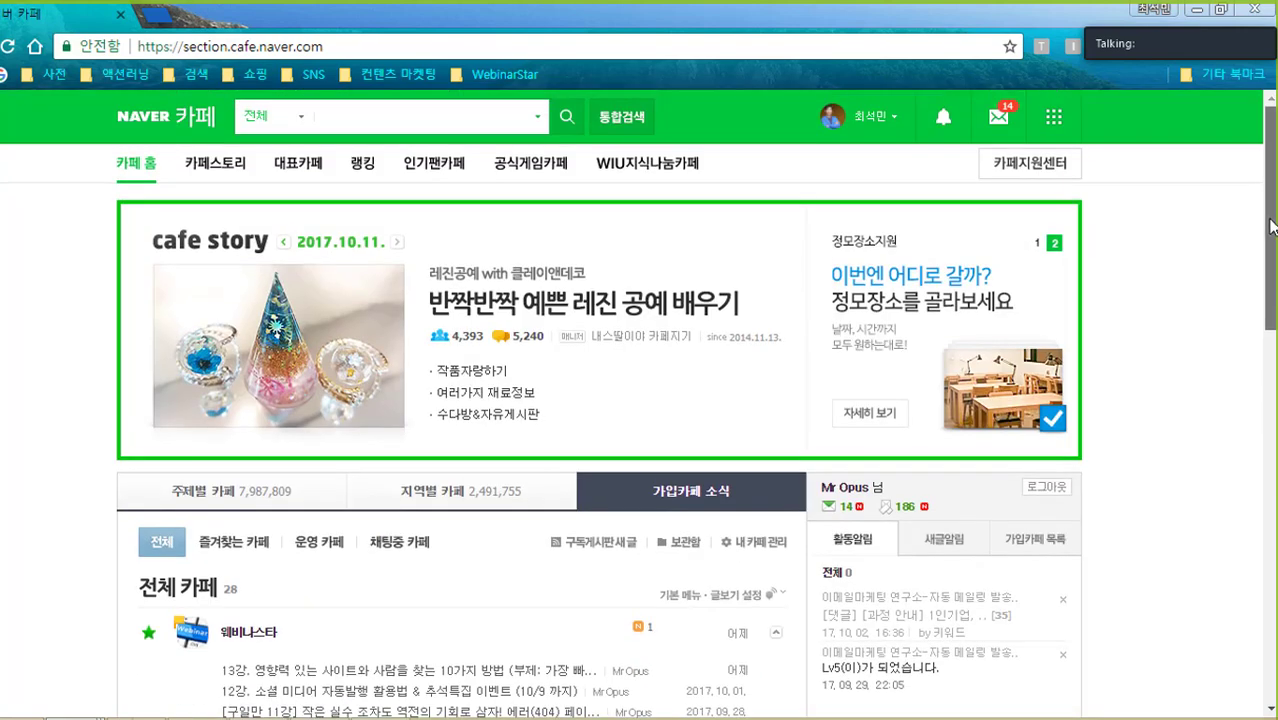
- Browse the cafes by topic (주제별 카페), collapsing the 게임 category and expanding the 문화·예술 subcategories
{"action": "left_click", "coordinate": [228, 505]}
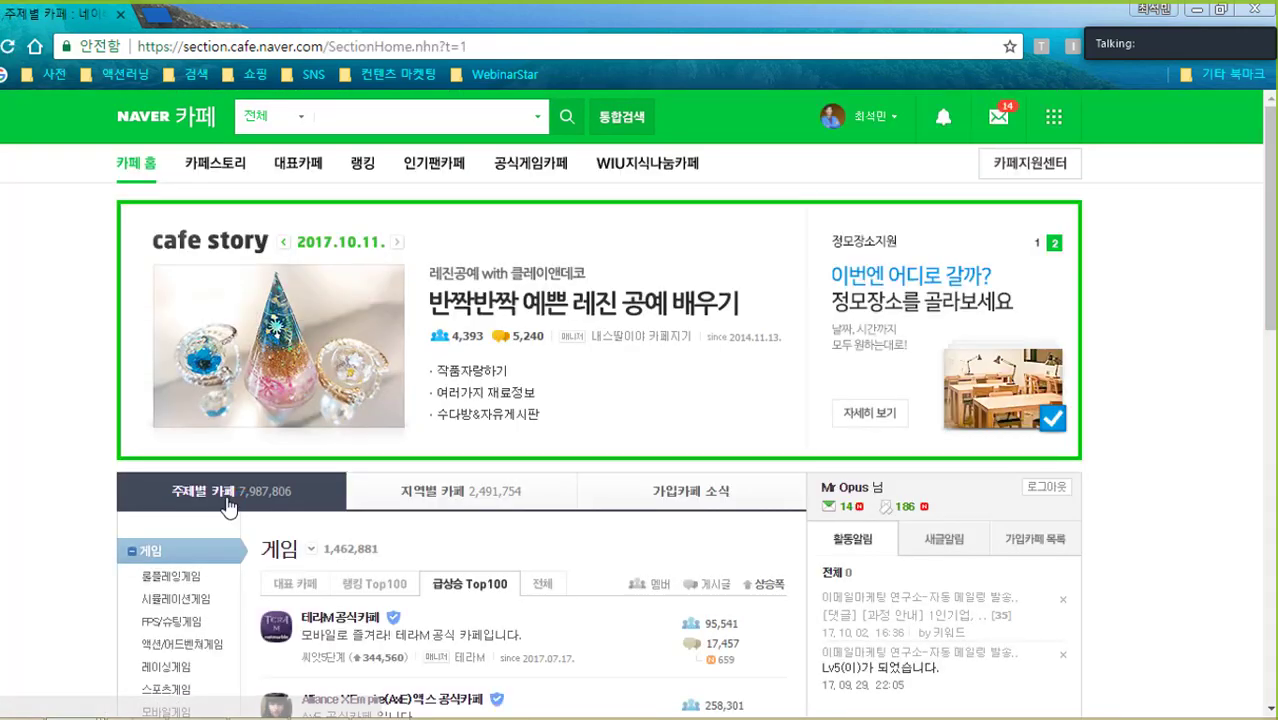
{"action": "scroll", "coordinate": [90, 540], "scroll_direction": "down", "scroll_amount": 4}
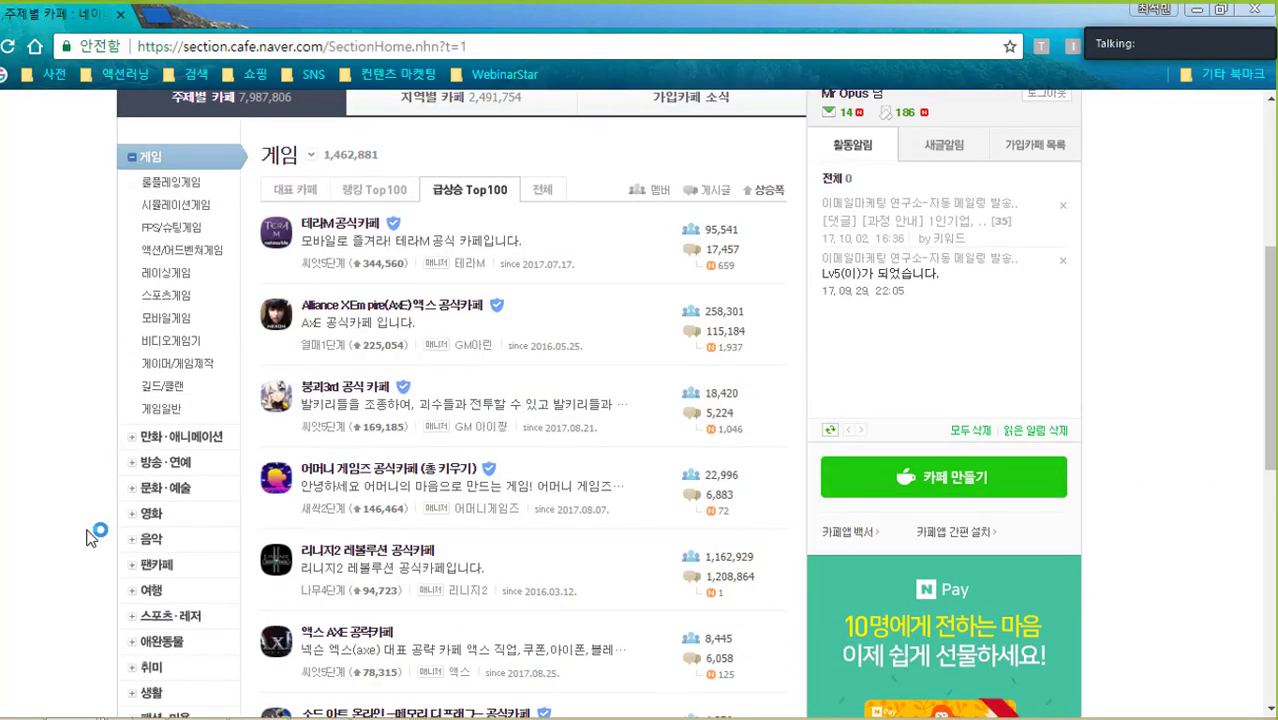
{"action": "scroll", "coordinate": [90, 537], "scroll_direction": "down", "scroll_amount": 1}
{"action": "scroll", "coordinate": [90, 537], "scroll_direction": "up", "scroll_amount": 2}
{"action": "left_click", "coordinate": [132, 238]}
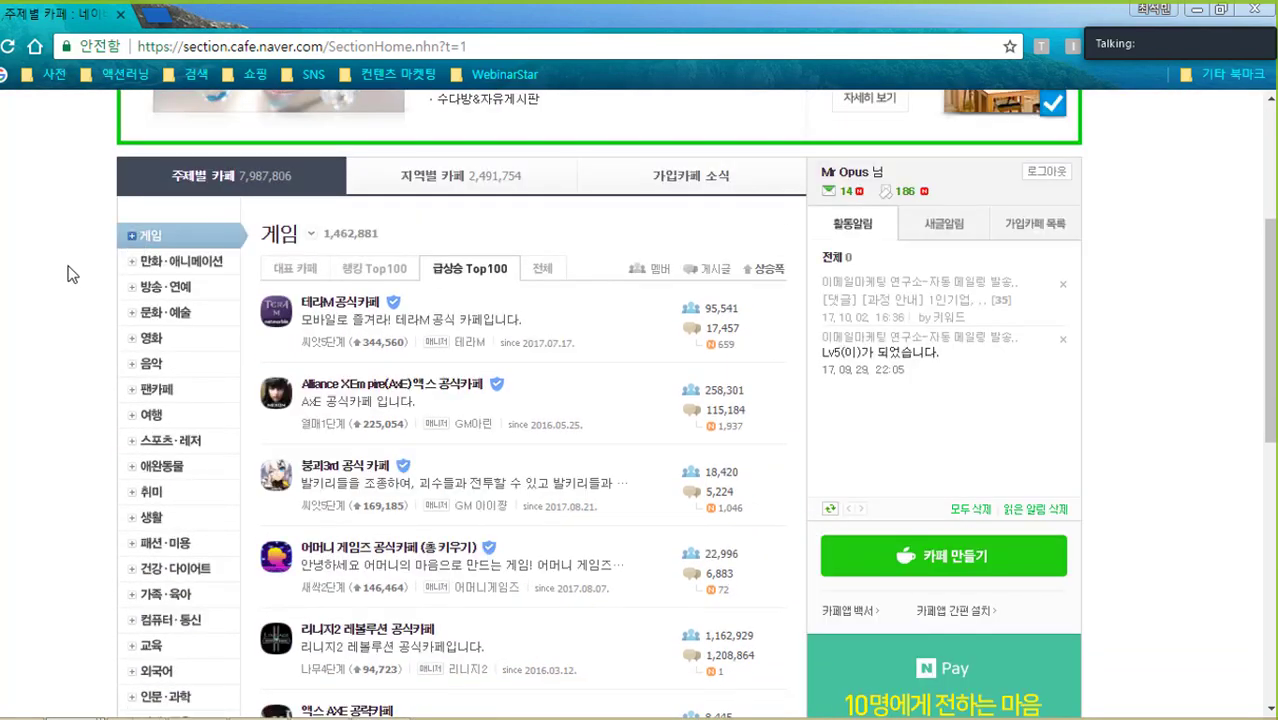
{"action": "scroll", "coordinate": [70, 273], "scroll_direction": "down", "scroll_amount": 3}
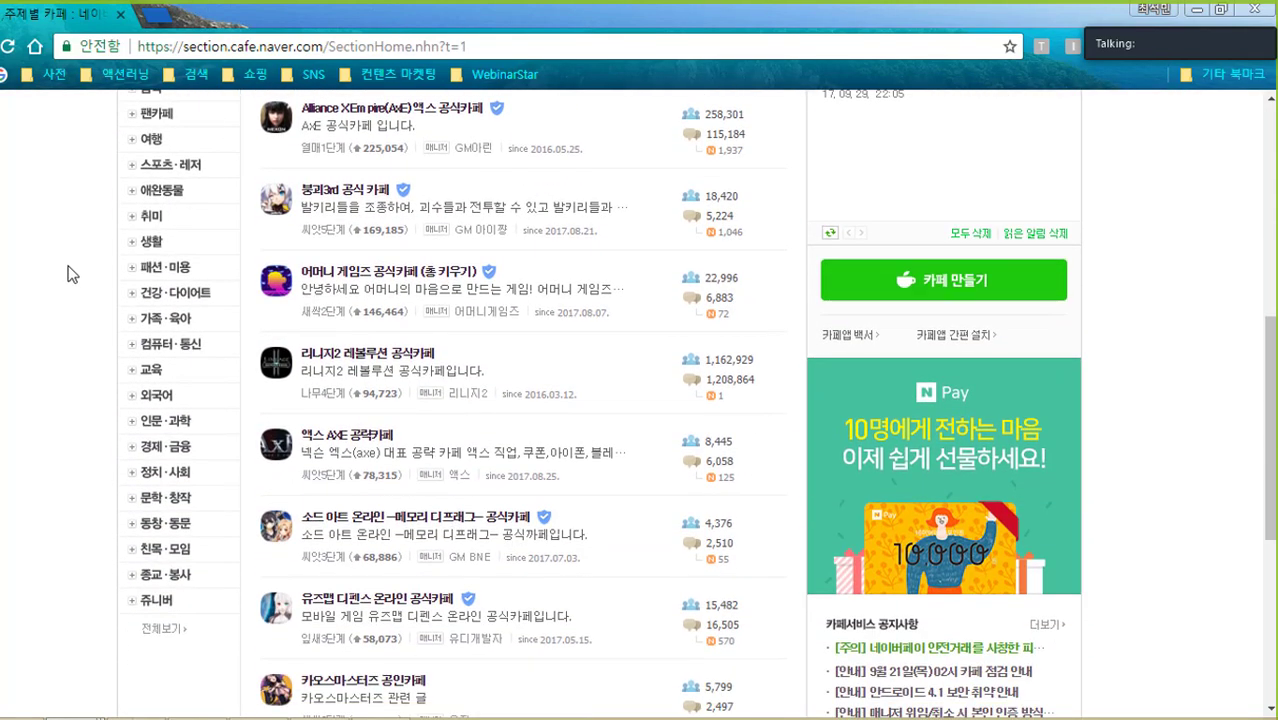
{"action": "scroll", "coordinate": [70, 273], "scroll_direction": "up", "scroll_amount": 2}
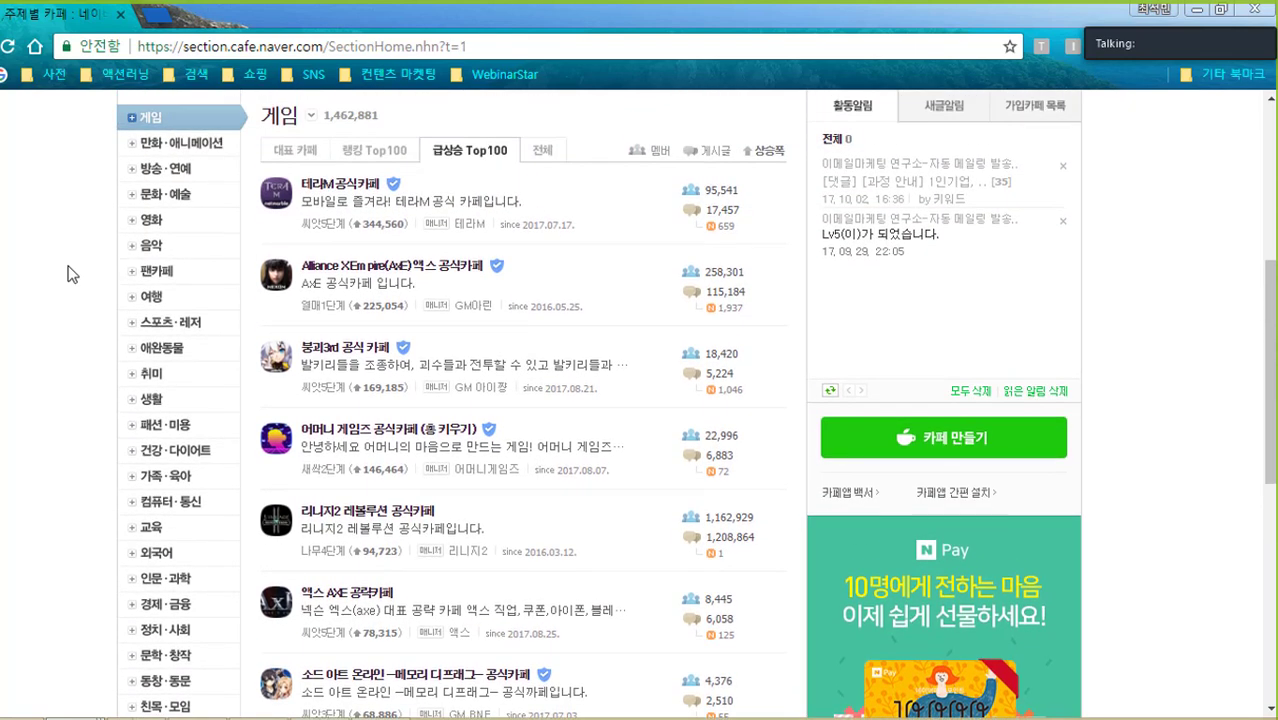
{"action": "scroll", "coordinate": [70, 273], "scroll_direction": "up", "scroll_amount": 1}
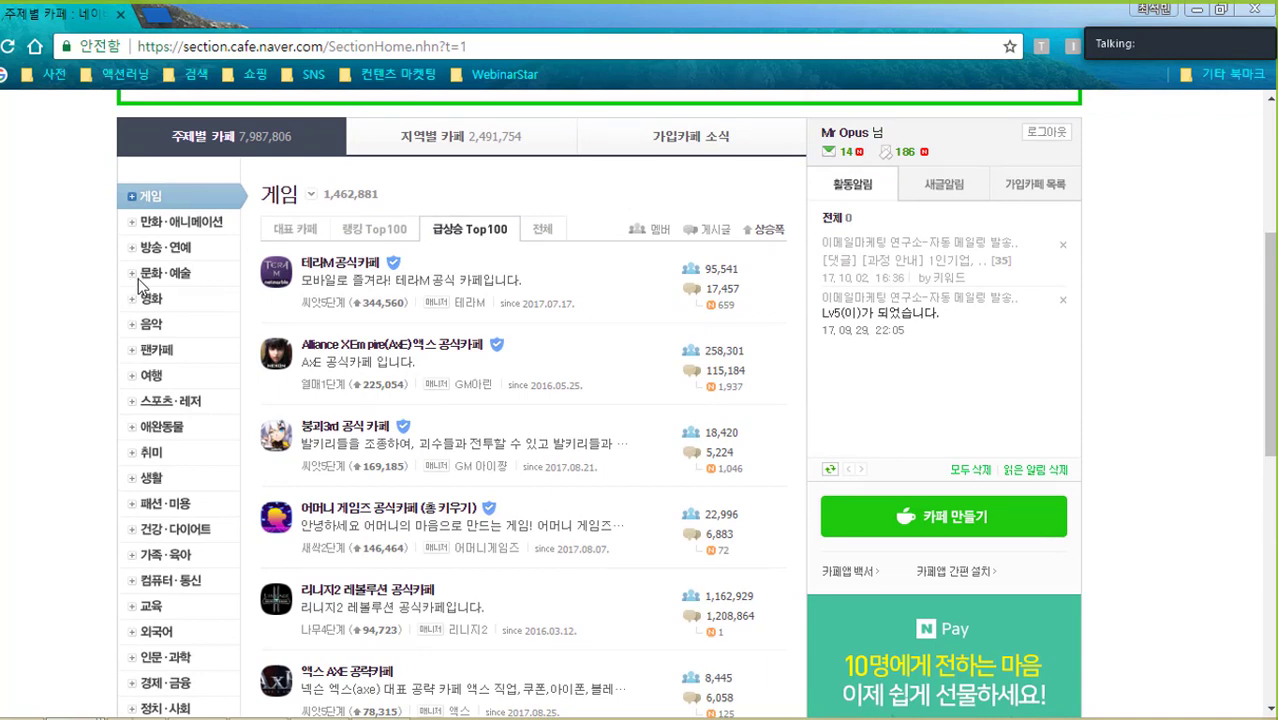
{"action": "left_click", "coordinate": [140, 276]}
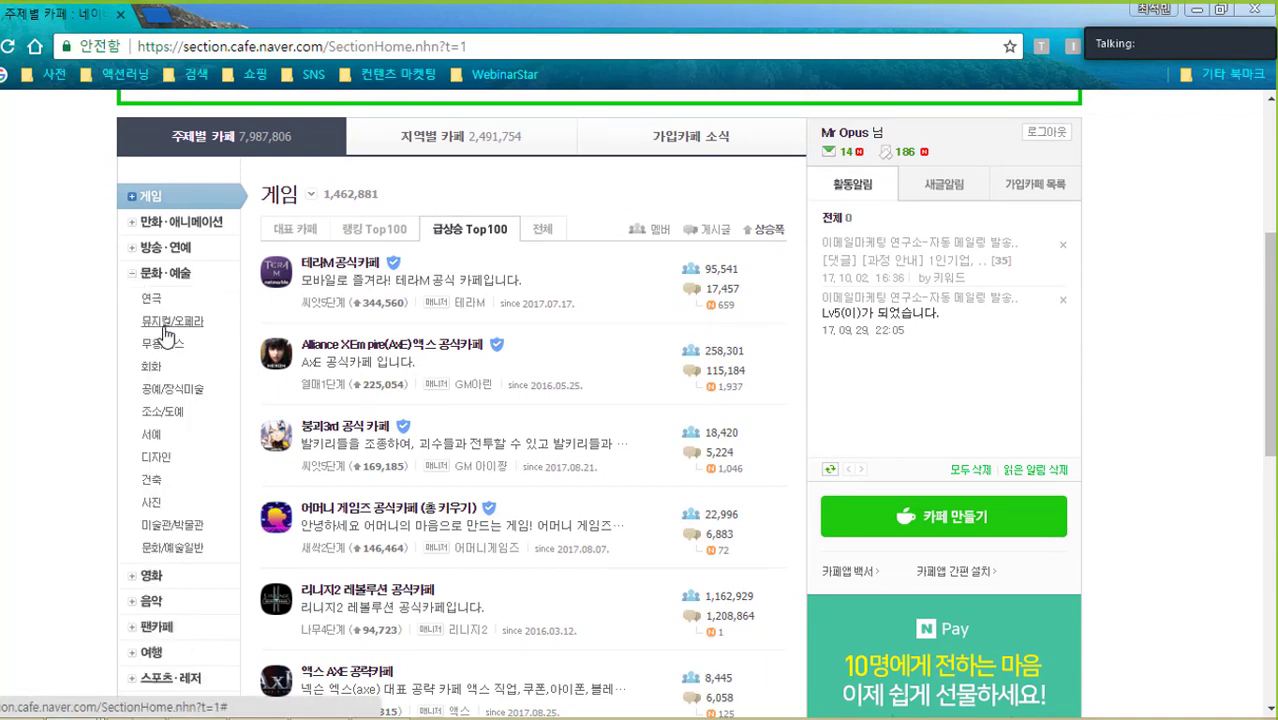
- Browse the cafes by region (지역별 카페), viewing the lists for 울산광역시 and 경상남도
{"action": "left_click", "coordinate": [431, 140]}
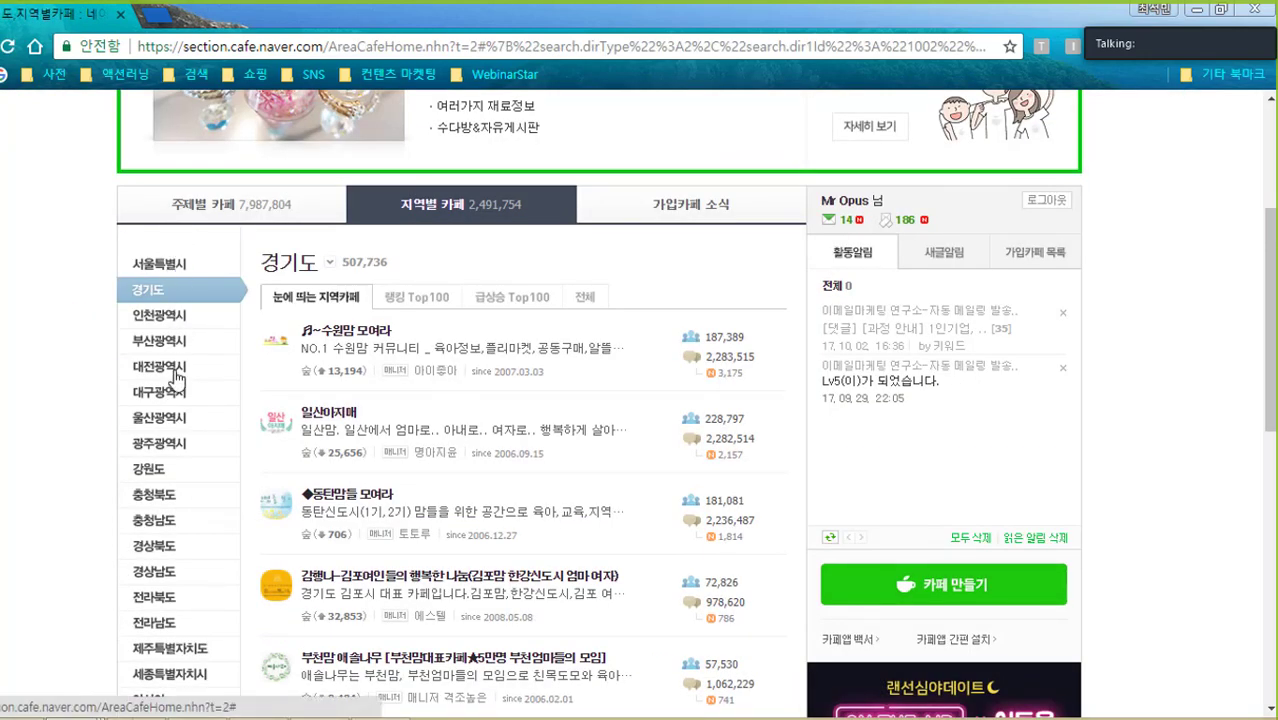
{"action": "left_click", "coordinate": [175, 424]}
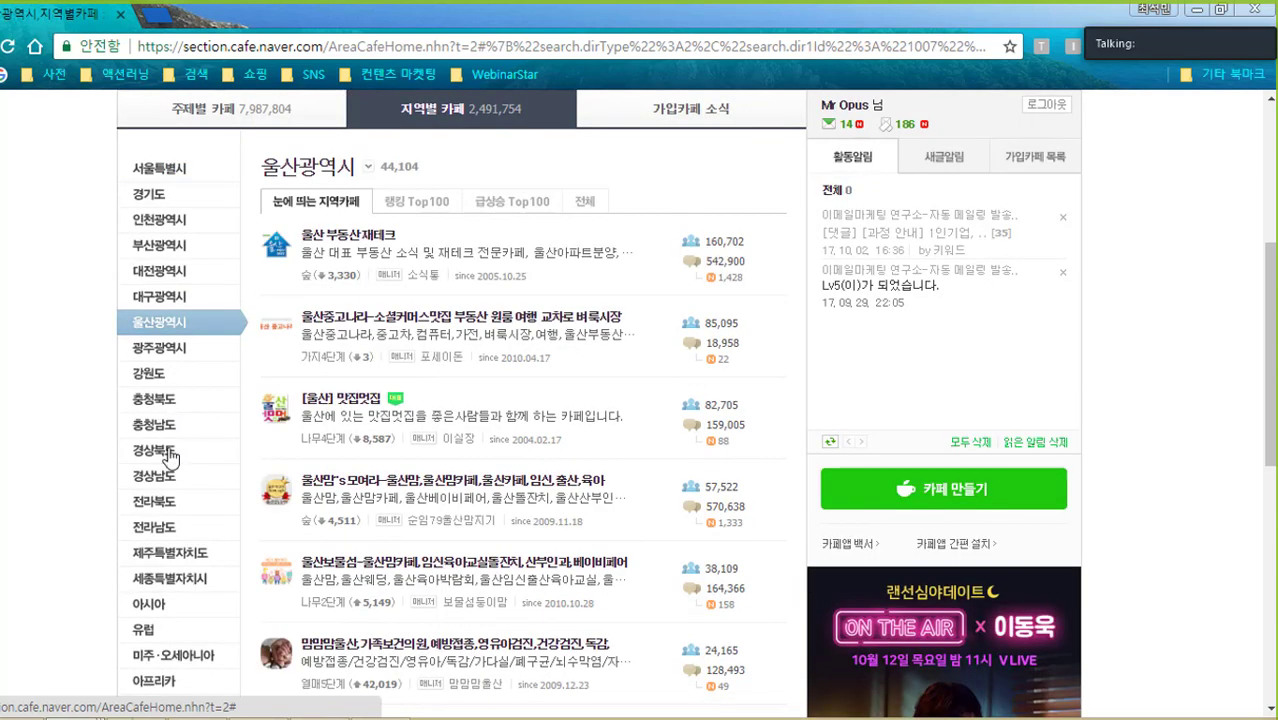
{"action": "left_click", "coordinate": [169, 478]}
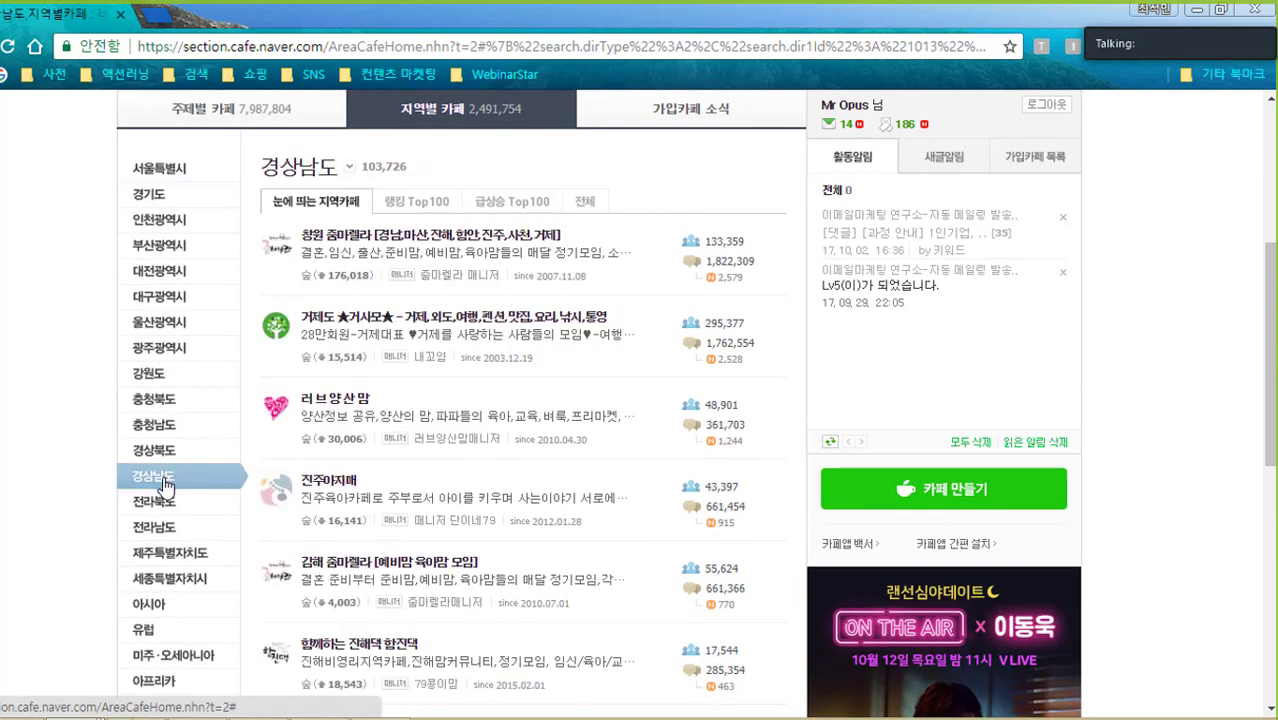
{"action": "scroll", "coordinate": [66, 401], "scroll_direction": "up", "scroll_amount": 1}
{"action": "scroll", "coordinate": [62, 392], "scroll_direction": "up", "scroll_amount": 4}
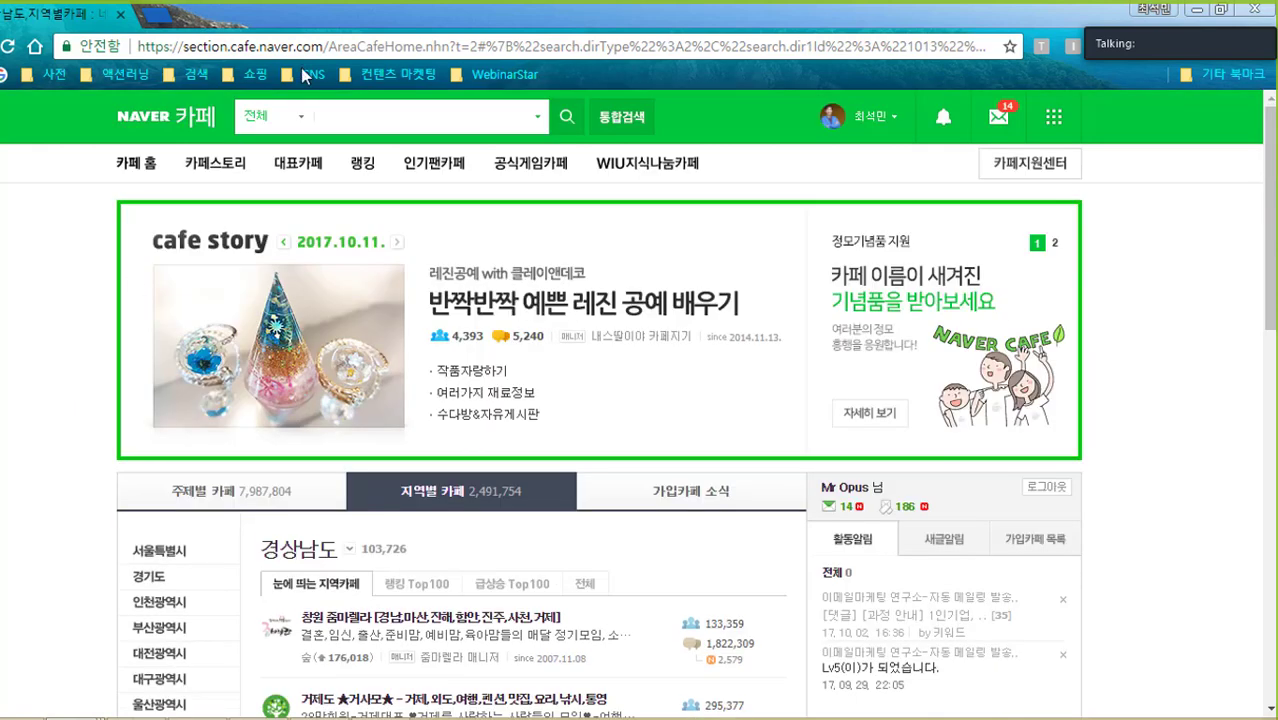
- Search Naver Cafe for "창업 노하우" and limit the results to cafes (카페)
{"action": "left_click", "coordinate": [343, 117]}
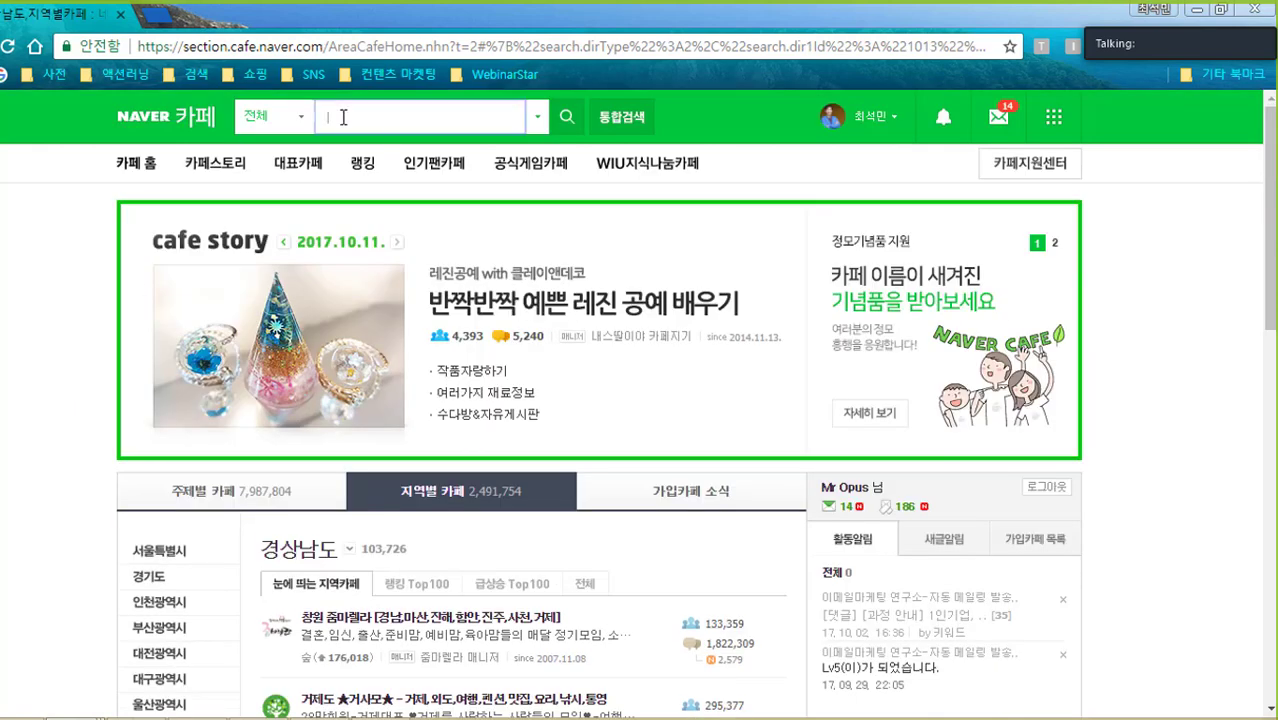
{"action": "type", "text": "창업 "}
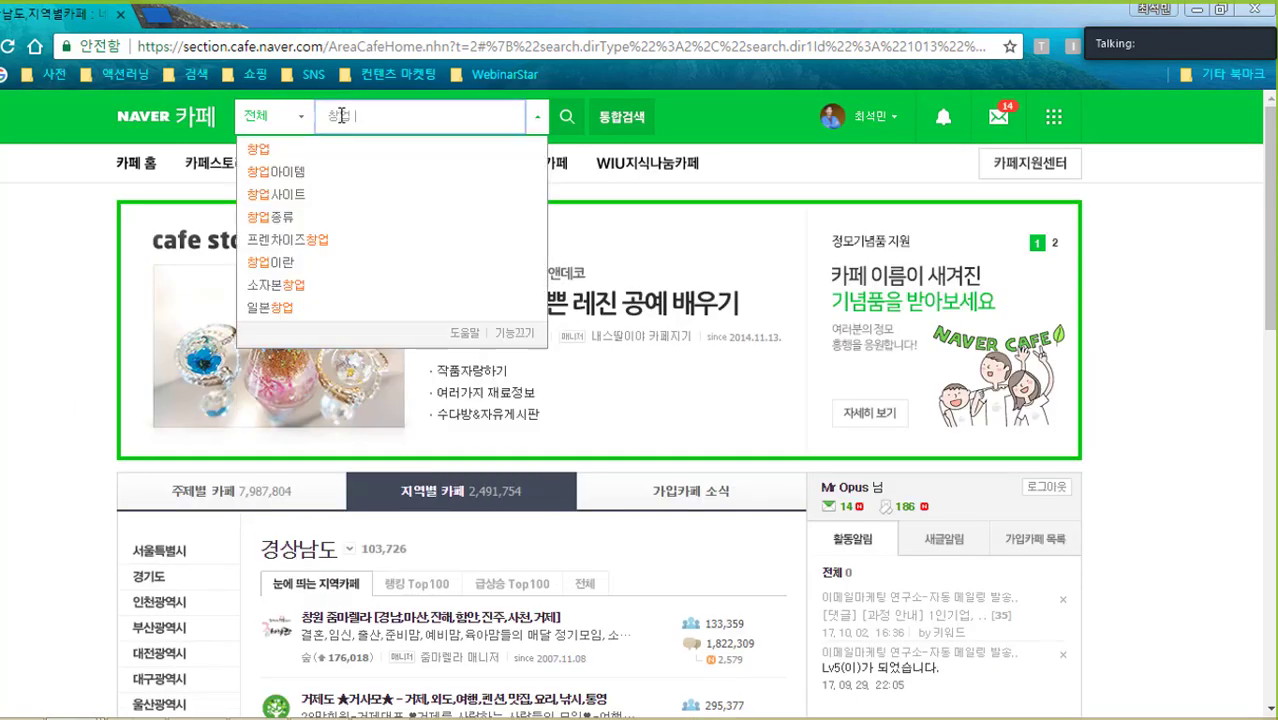
{"action": "type", "text": "노하우"}
{"action": "key", "text": "Return"}
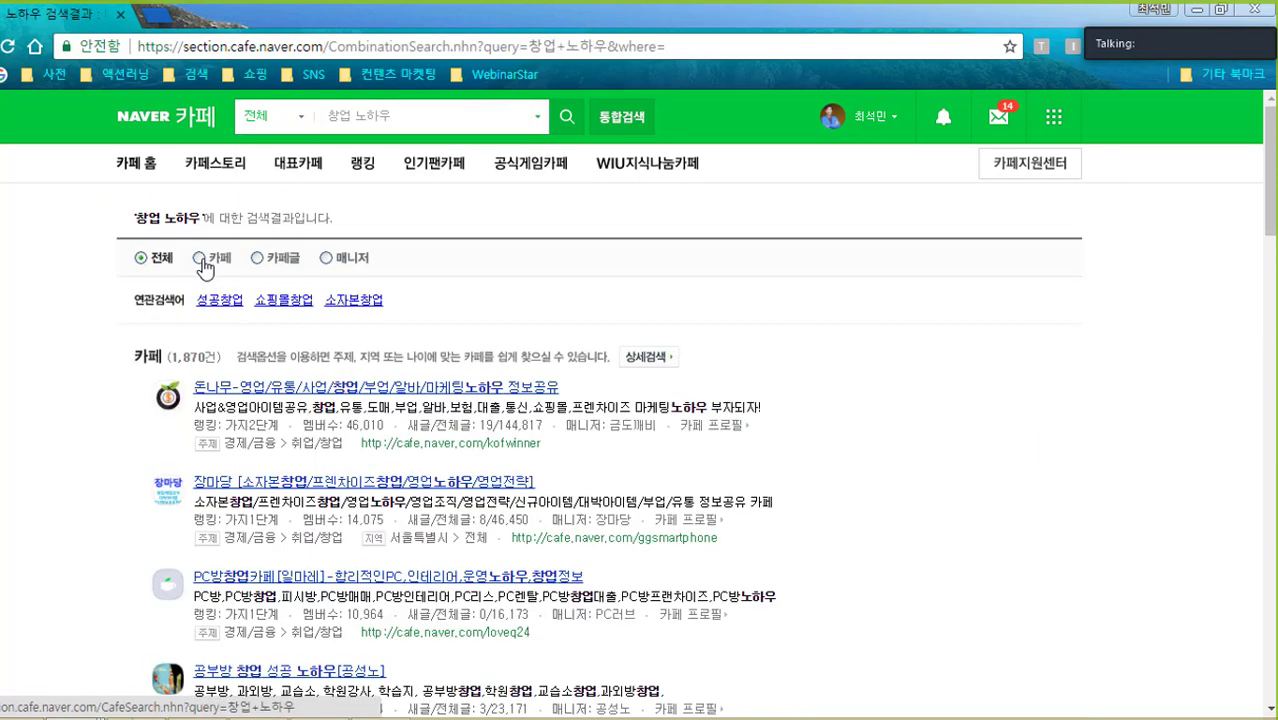
{"action": "left_click", "coordinate": [200, 258]}
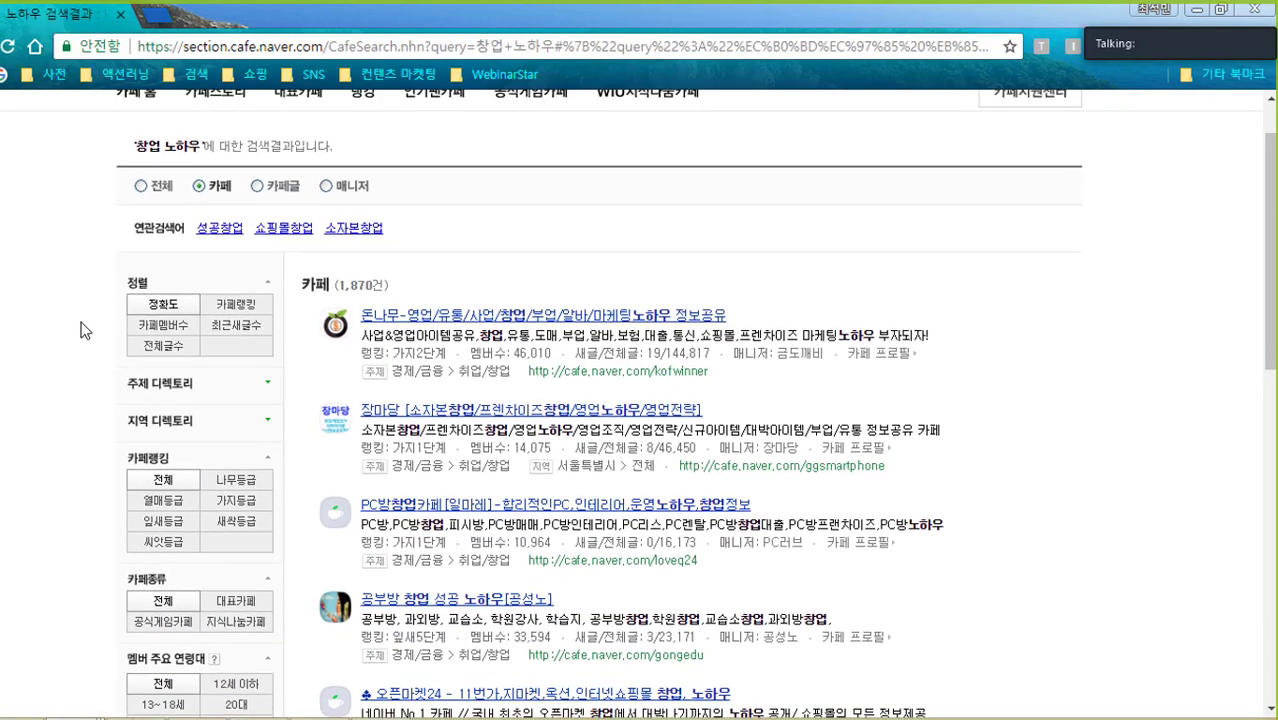
- Compare the 창업 노하우 cafes sorted by accuracy (정확도), cafe ranking (카페랭킹), member count (카페멤버수) and recent new posts (최근새글수)
{"action": "left_click", "coordinate": [178, 298]}
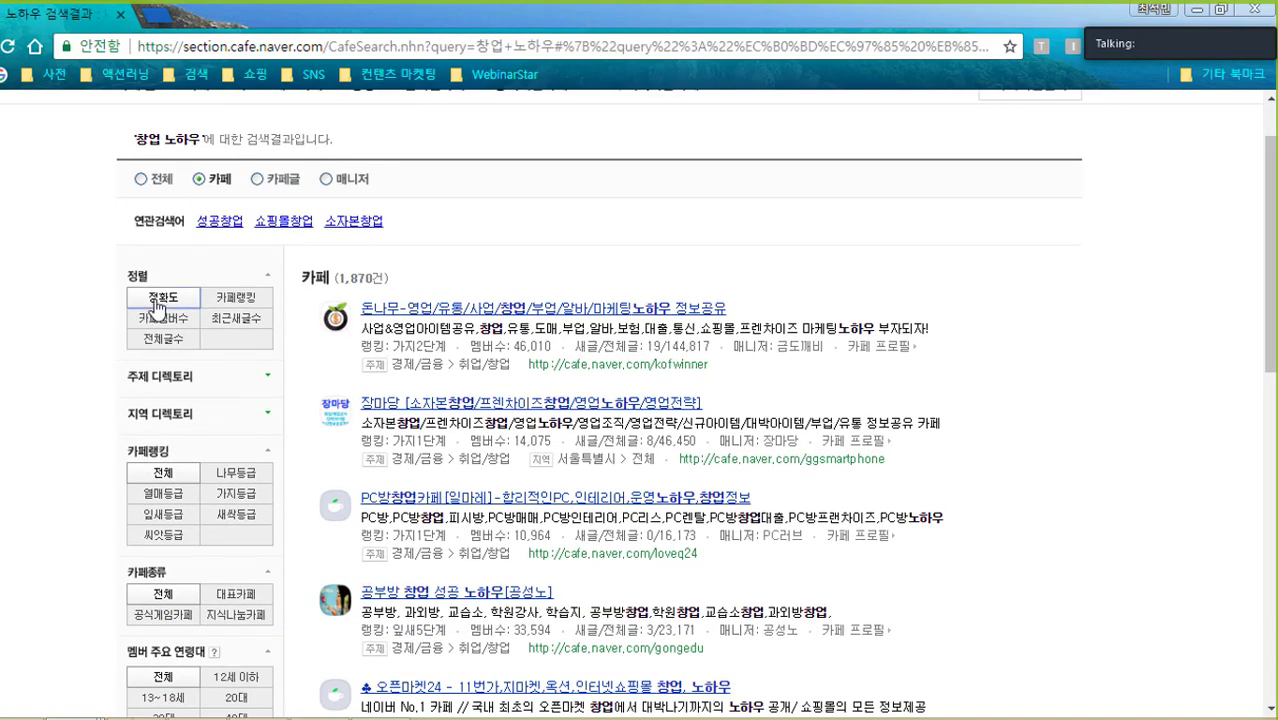
{"action": "left_click", "coordinate": [250, 382]}
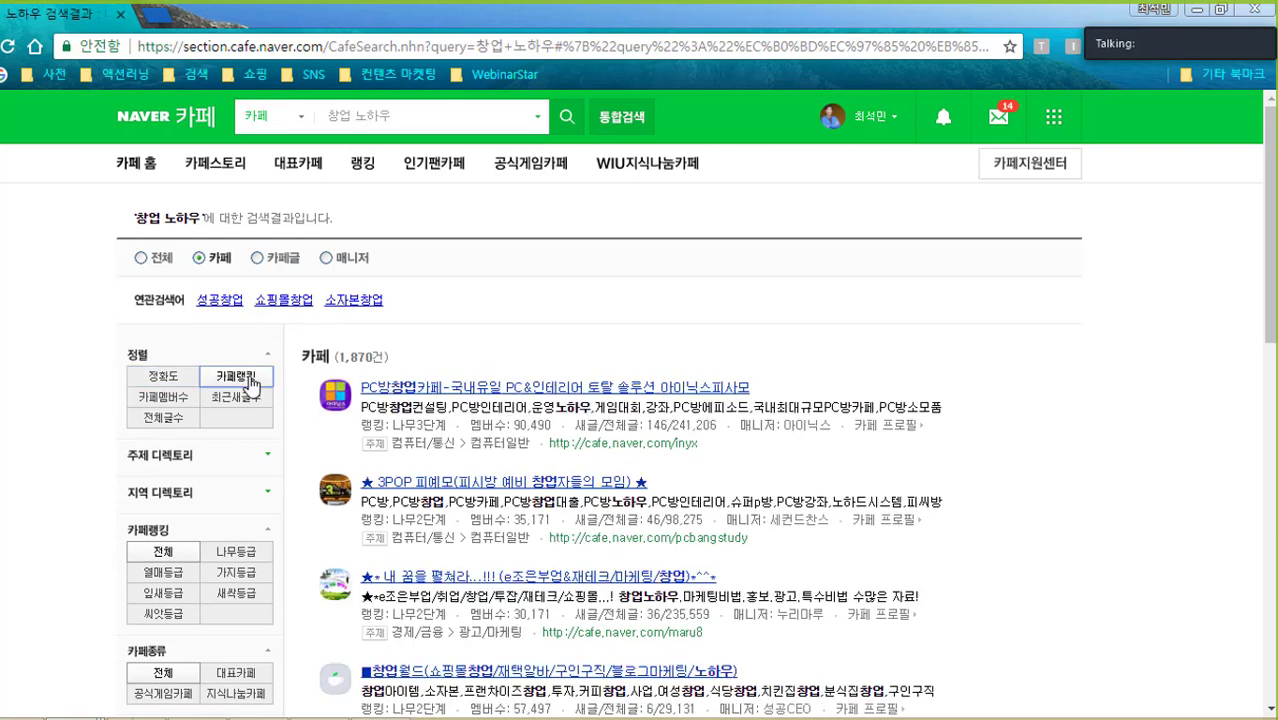
{"action": "left_click", "coordinate": [184, 400]}
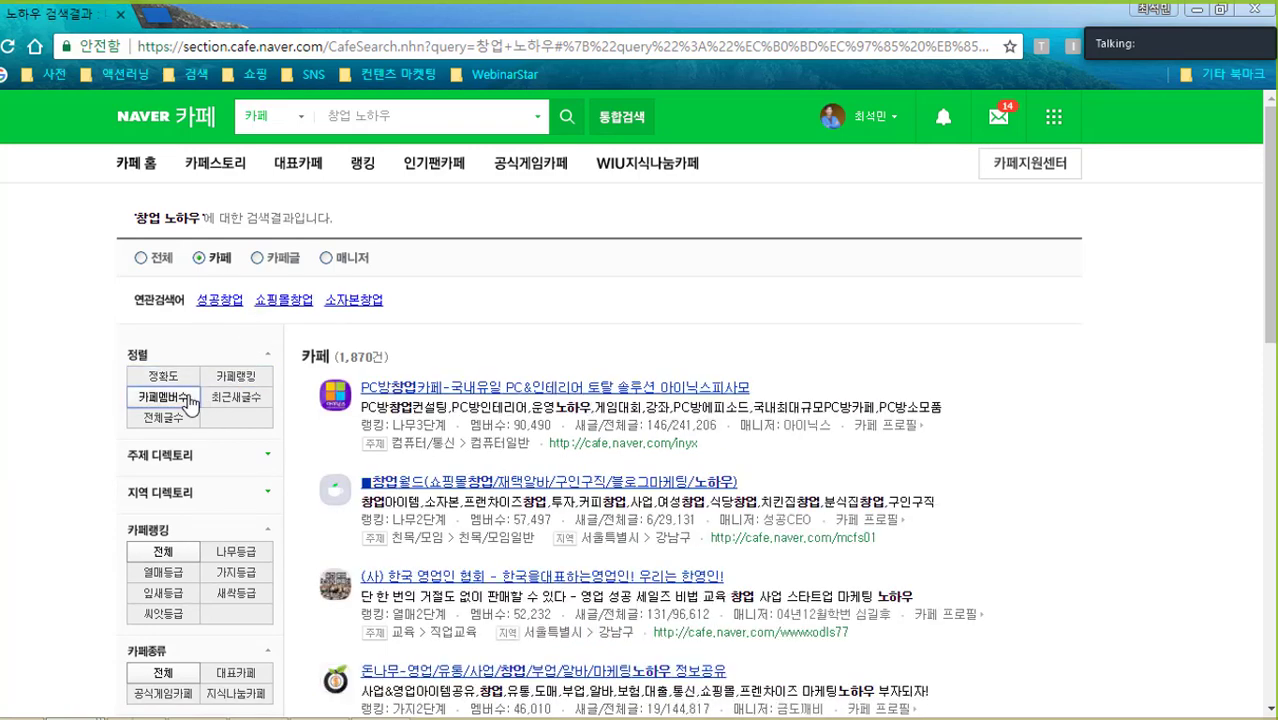
{"action": "left_click", "coordinate": [234, 400]}
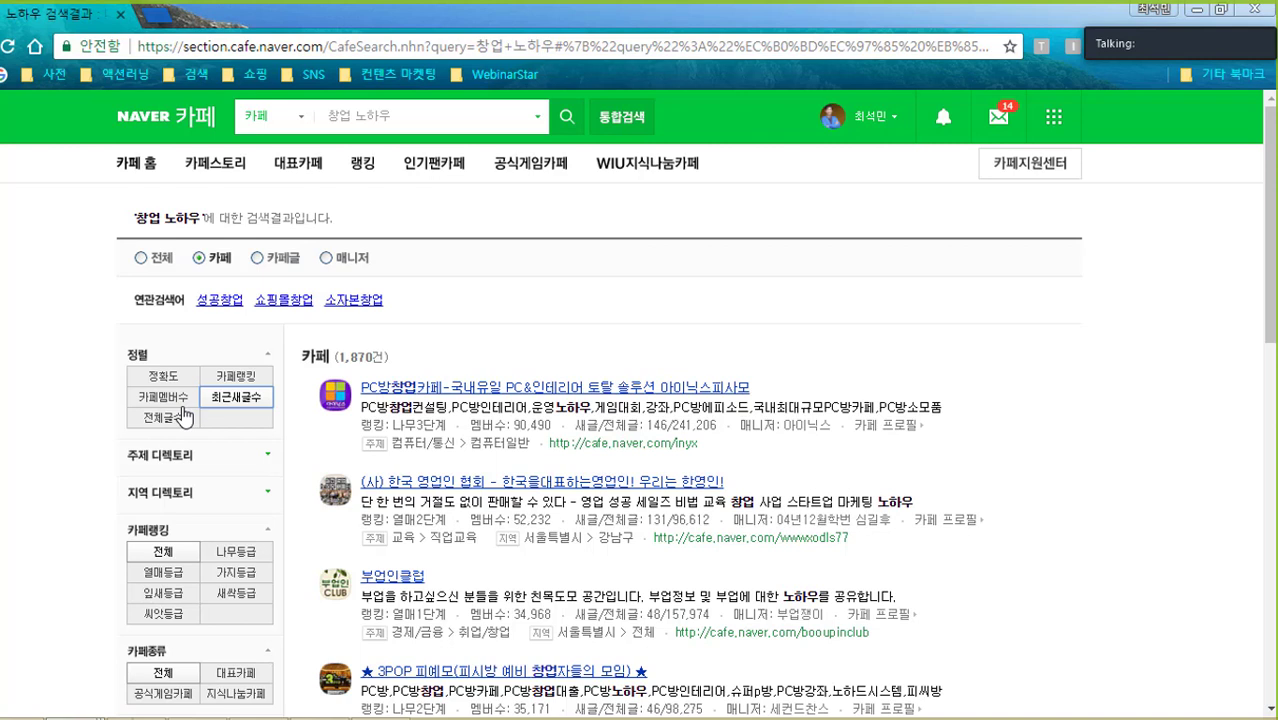
- Search the cafes for "기술 창업" instead and sort the results by member count (카페멤버수)
{"action": "triple_click", "coordinate": [359, 118]}
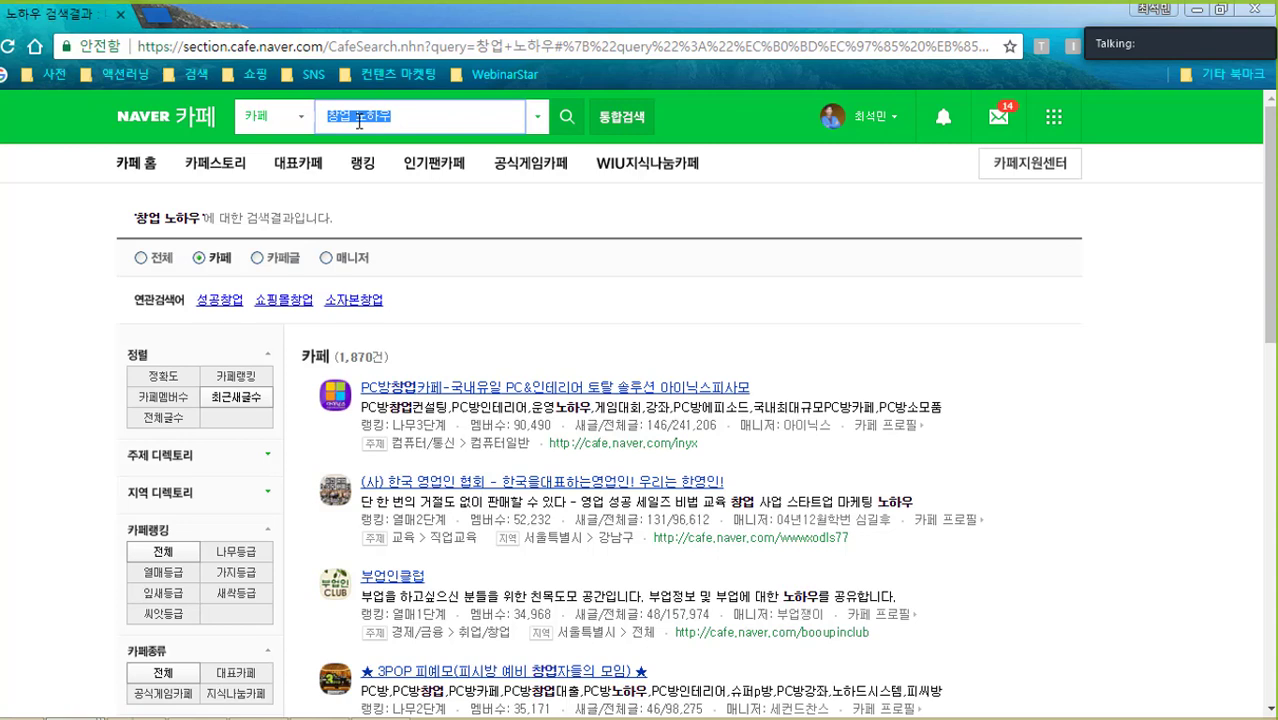
{"action": "type", "text": "기술 창업"}
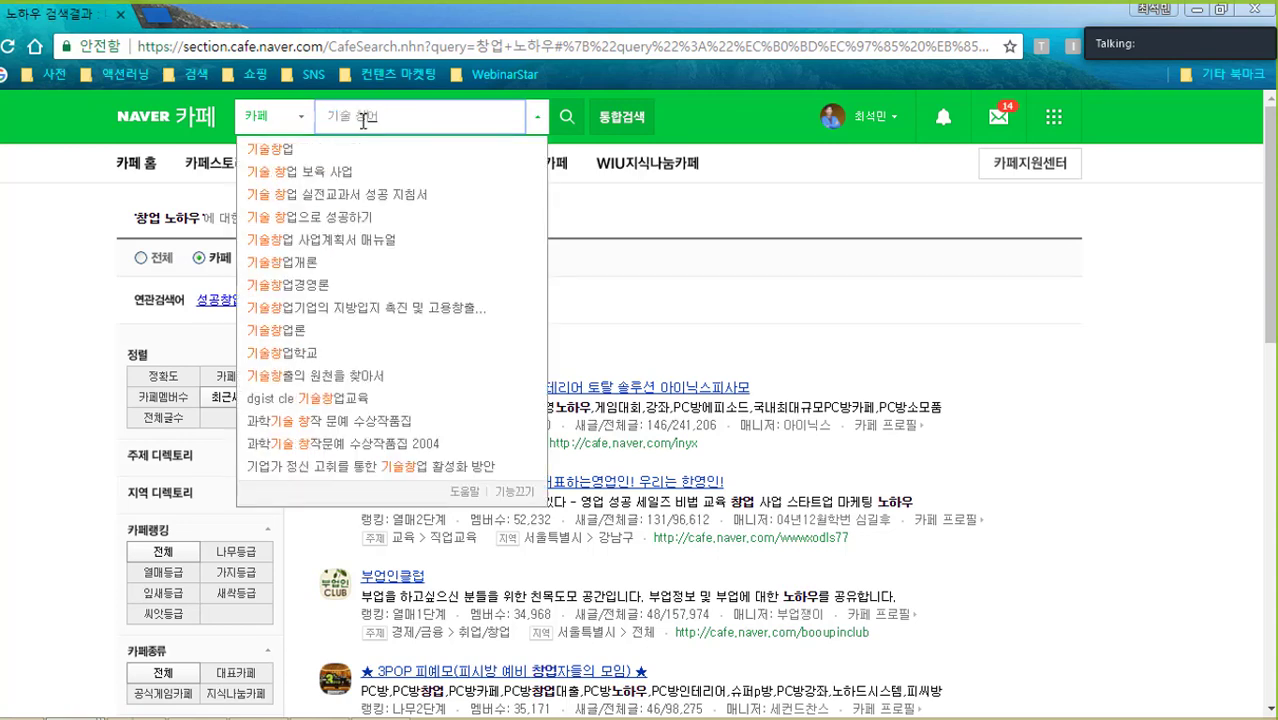
{"action": "key", "text": "Return"}
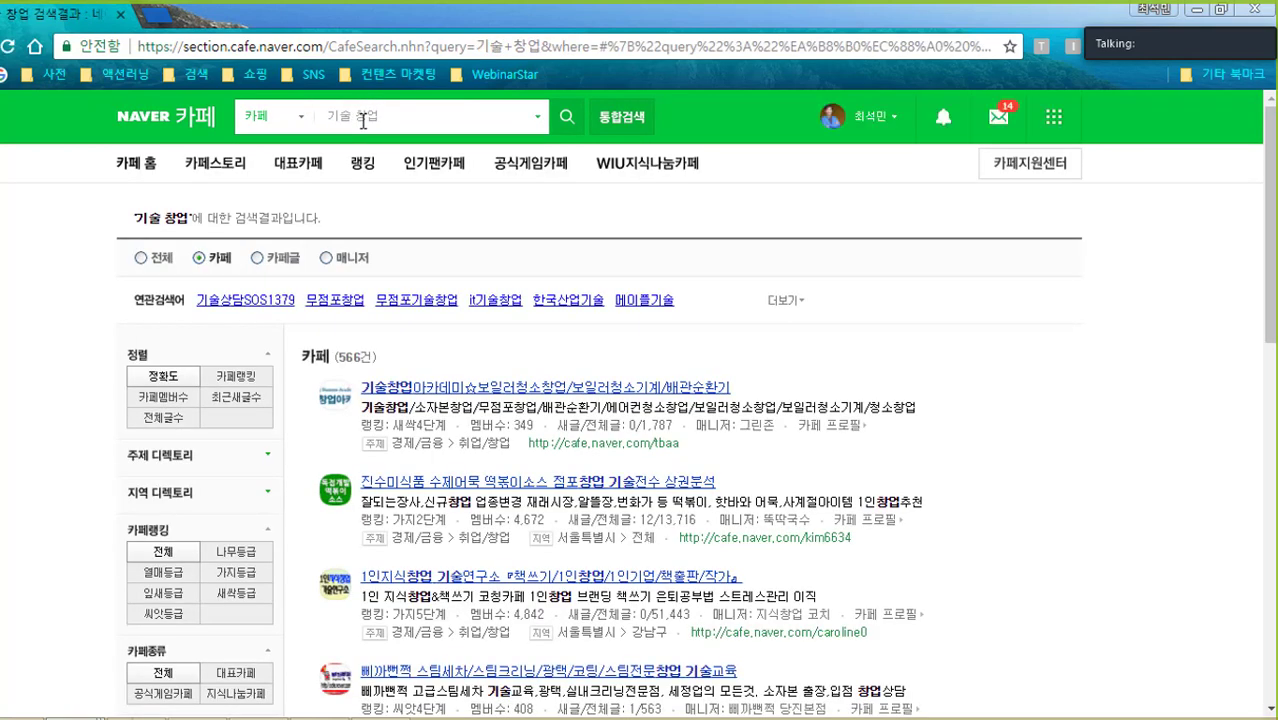
{"action": "left_click", "coordinate": [186, 399]}
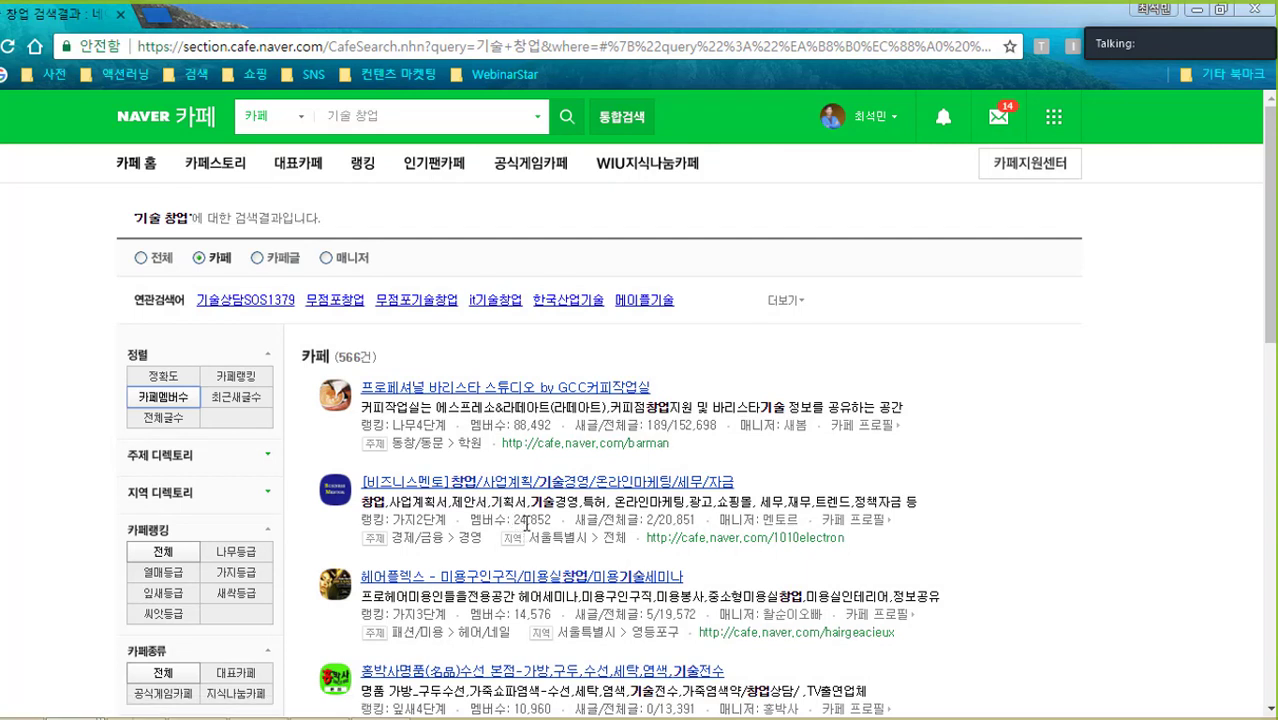
- Open the [비즈니스멘토] cafe from the search results and look through its front page and board list
{"action": "left_click", "coordinate": [554, 485]}
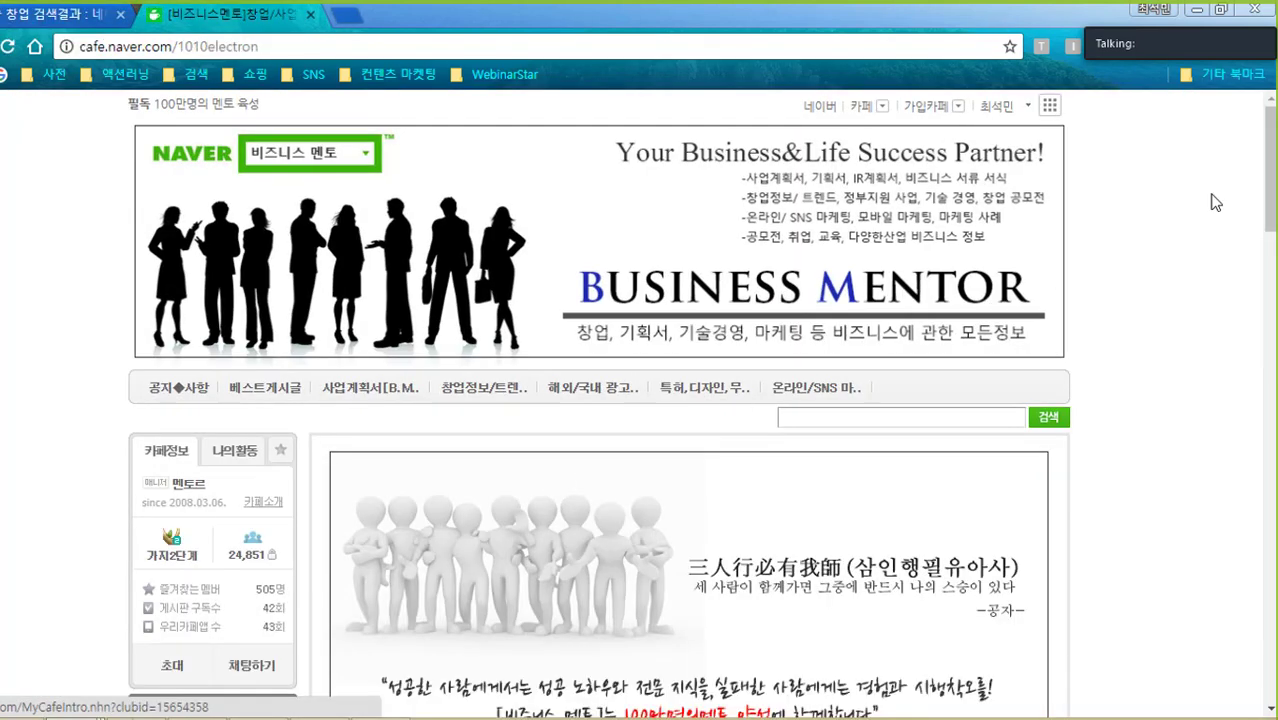
{"action": "scroll", "coordinate": [1215, 200], "scroll_direction": "down", "scroll_amount": 2}
{"action": "scroll", "coordinate": [700, 400], "scroll_direction": "down", "scroll_amount": 4}
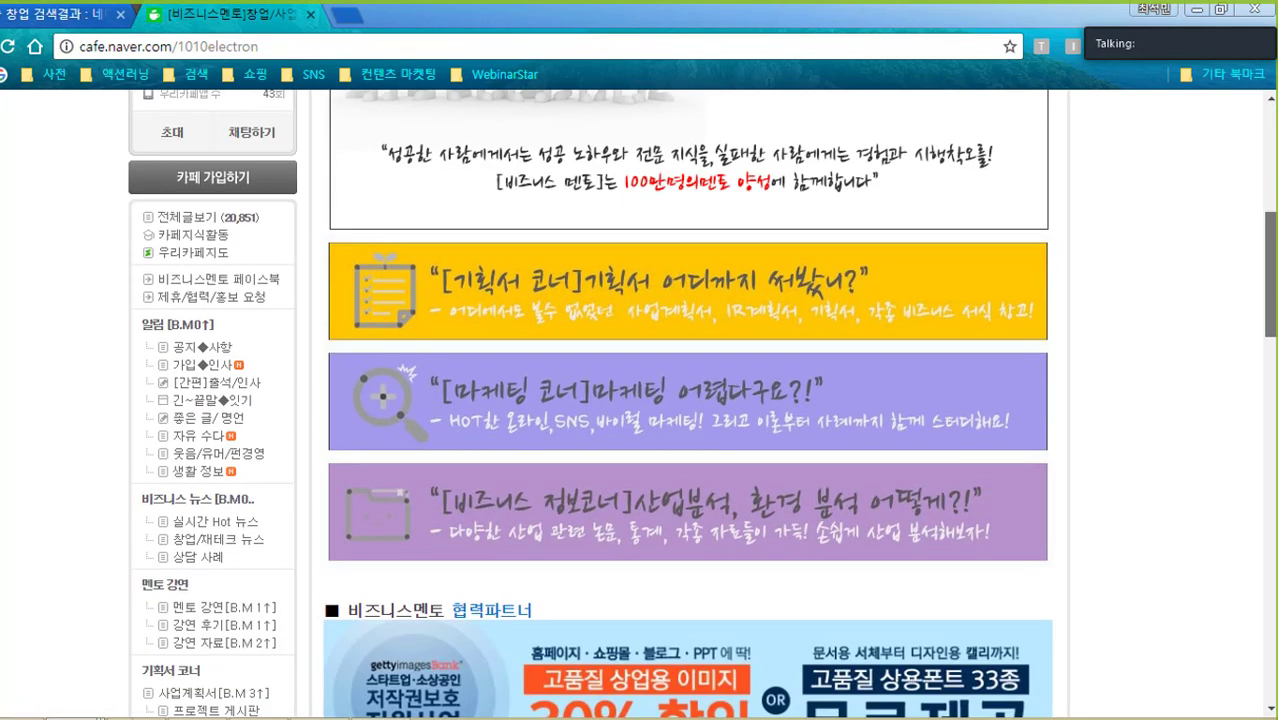
{"action": "scroll", "coordinate": [700, 400], "scroll_direction": "down", "scroll_amount": 1}
{"action": "scroll", "coordinate": [700, 400], "scroll_direction": "down", "scroll_amount": 1}
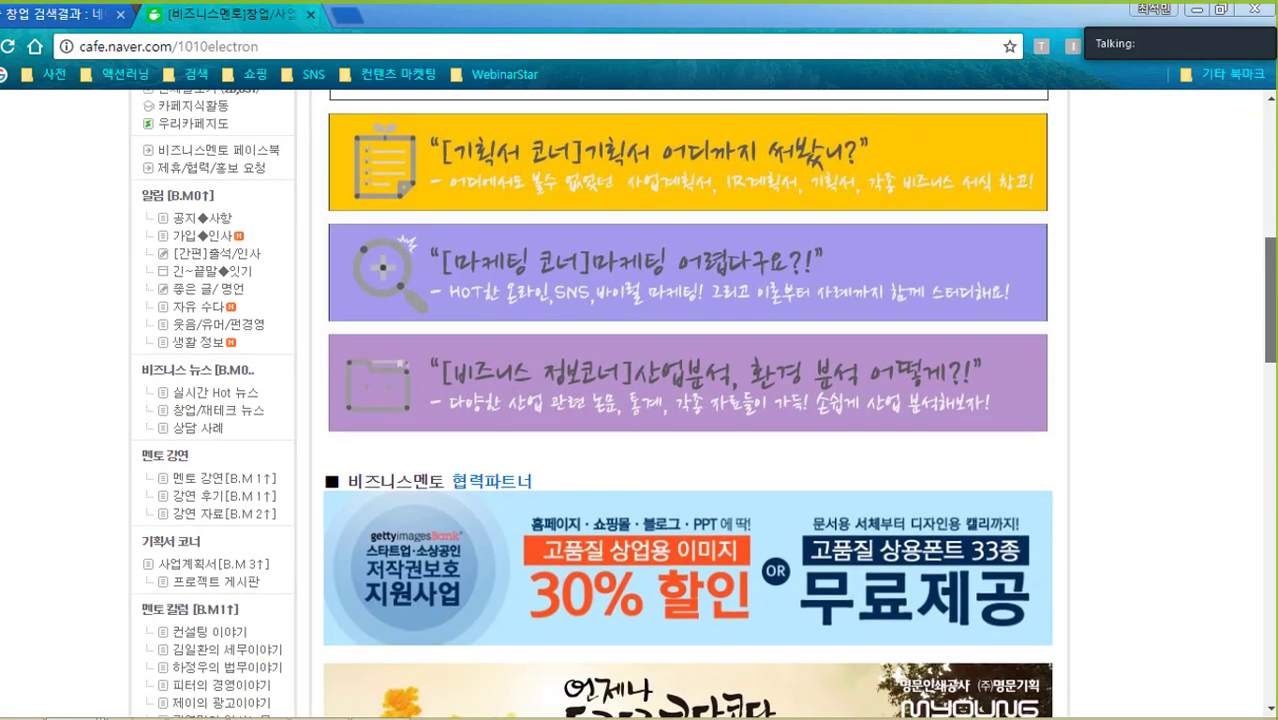
{"action": "scroll", "coordinate": [700, 400], "scroll_direction": "up", "scroll_amount": 2}
{"action": "scroll", "coordinate": [700, 400], "scroll_direction": "up", "scroll_amount": 2}
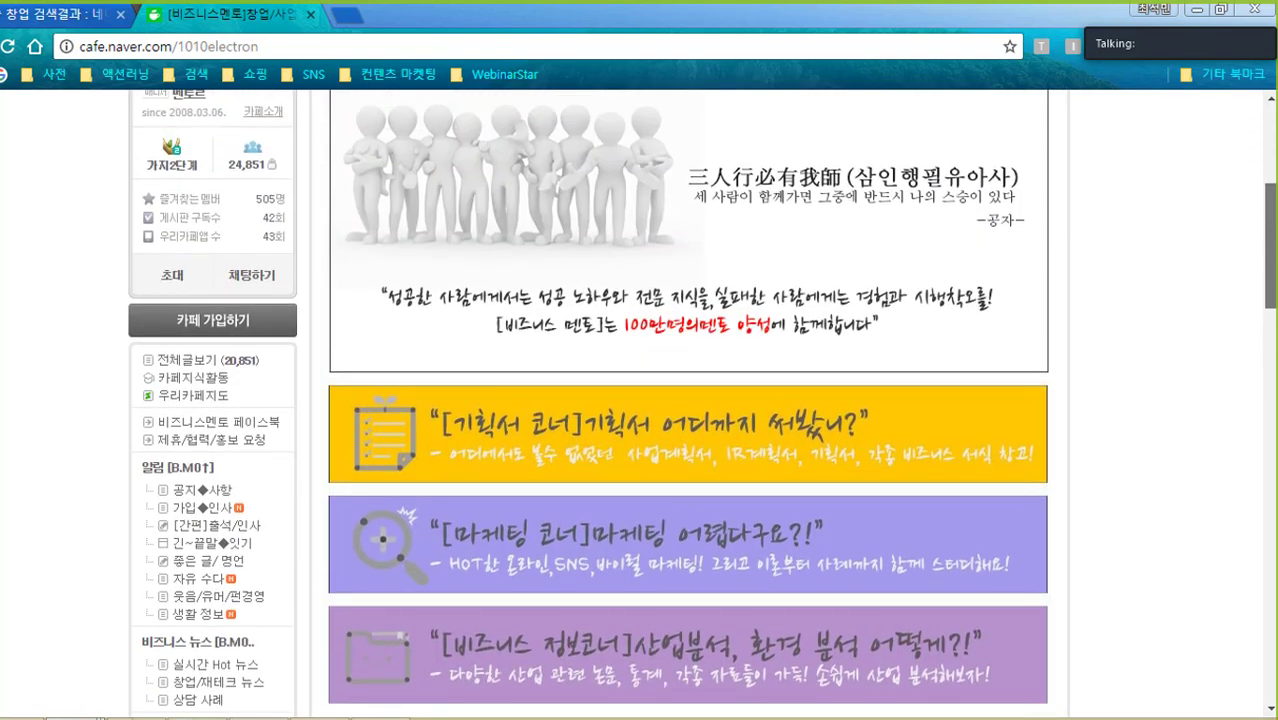
{"action": "scroll", "coordinate": [700, 400], "scroll_direction": "down", "scroll_amount": 1}
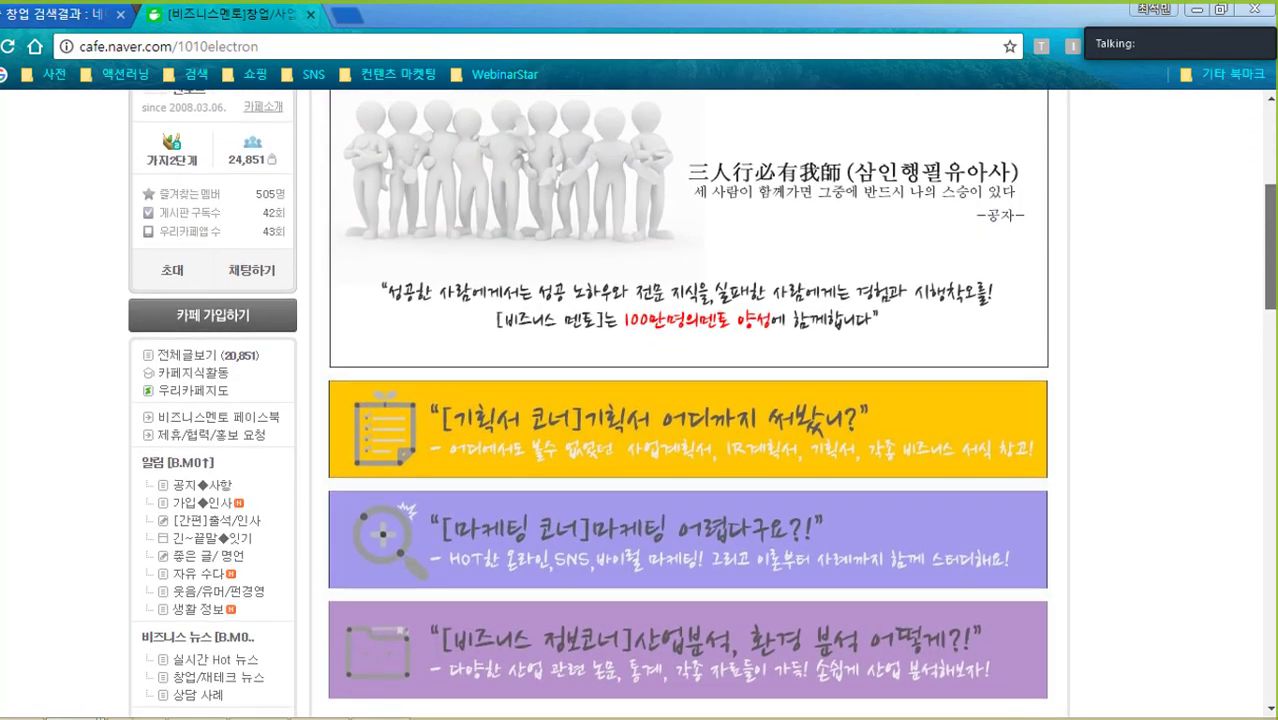
{"action": "scroll", "coordinate": [700, 400], "scroll_direction": "down", "scroll_amount": 1}
{"action": "scroll", "coordinate": [700, 400], "scroll_direction": "down", "scroll_amount": 1}
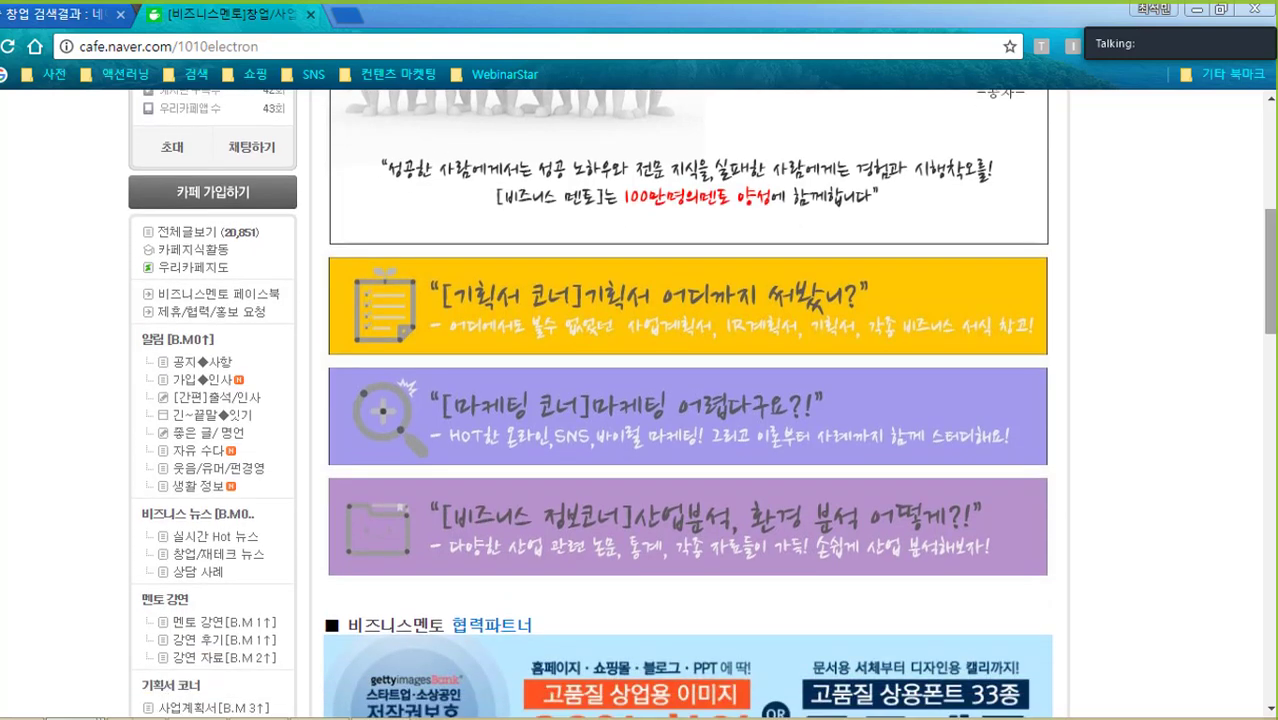
{"action": "scroll", "coordinate": [700, 400], "scroll_direction": "down", "scroll_amount": 3}
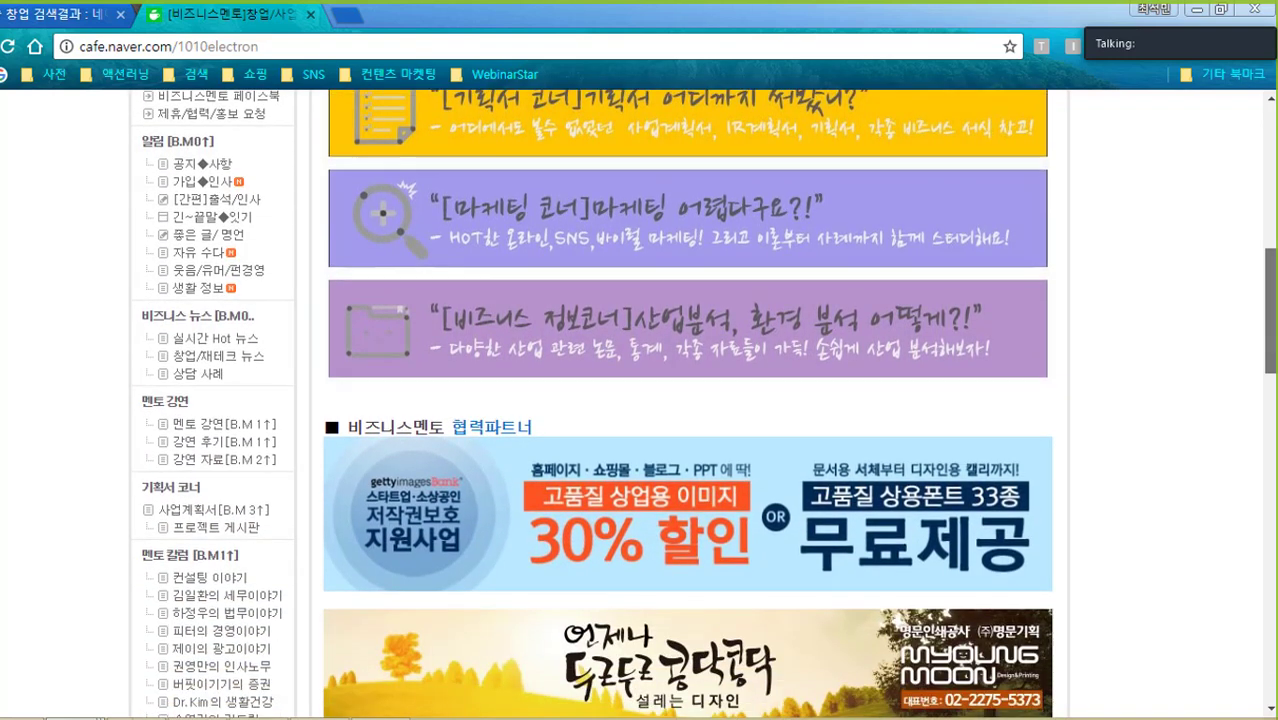
- Open the 소액 /소자본 사업 board in the 홍보 코너 section of the cafe
{"action": "scroll", "coordinate": [245, 450], "scroll_direction": "down", "scroll_amount": 10}
{"action": "left_click", "coordinate": [245, 484]}
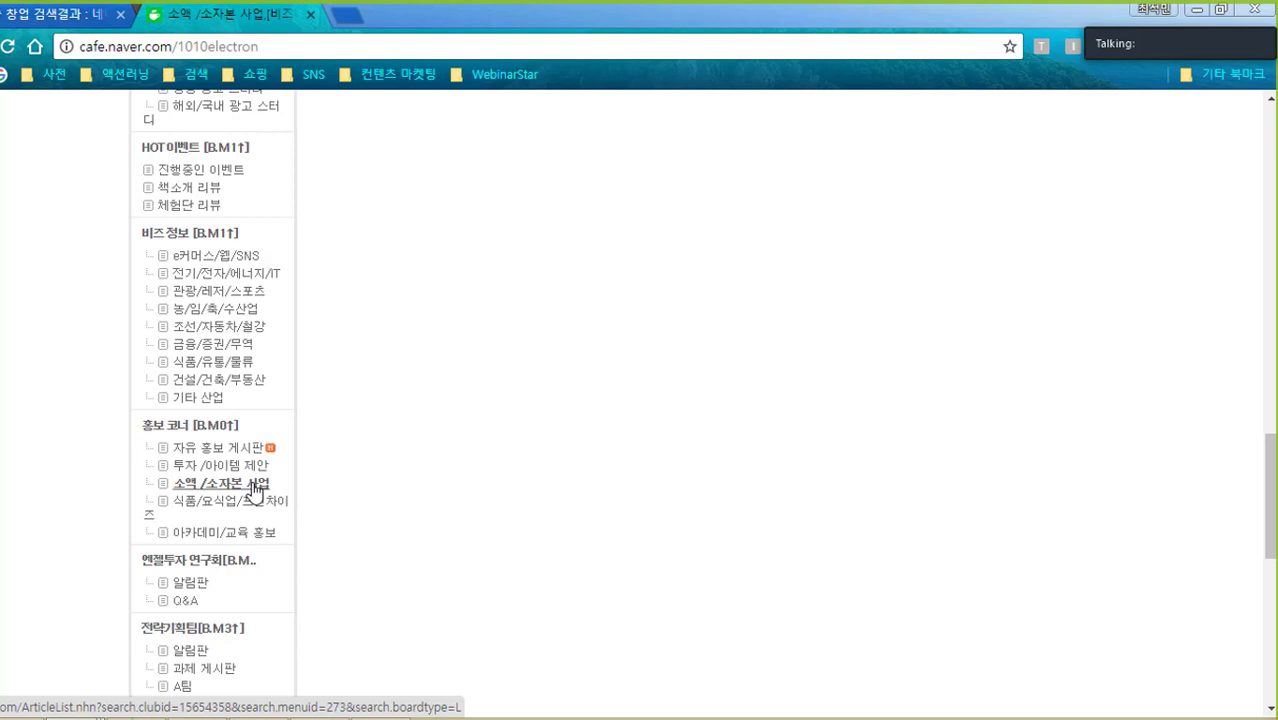
{"action": "left_click", "coordinate": [255, 487]}
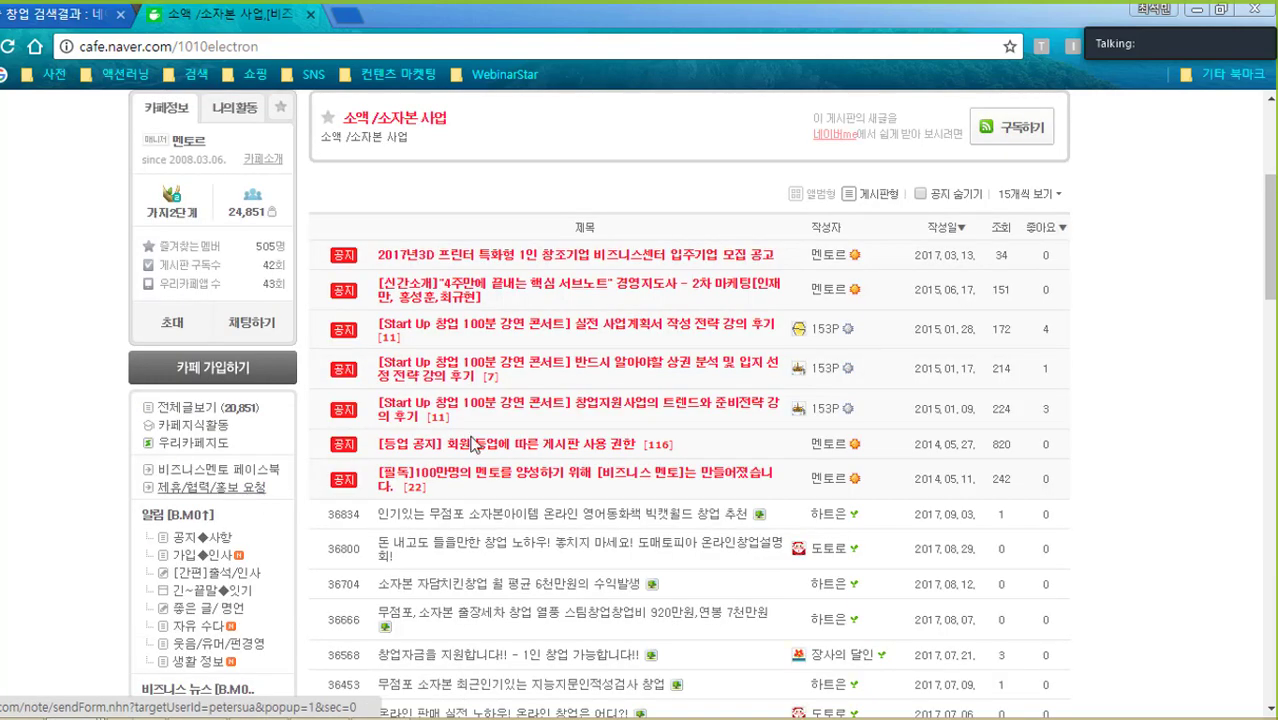
- Show 50 posts per page (50개씩) on the 소액 /소자본 사업 board and look through the whole post list
{"action": "mouse_move", "coordinate": [1274, 234]}
{"action": "left_mouse_down"}
{"action": "mouse_move", "coordinate": [1274, 389]}
{"action": "mouse_move", "coordinate": [1274, 215]}
{"action": "left_mouse_up"}
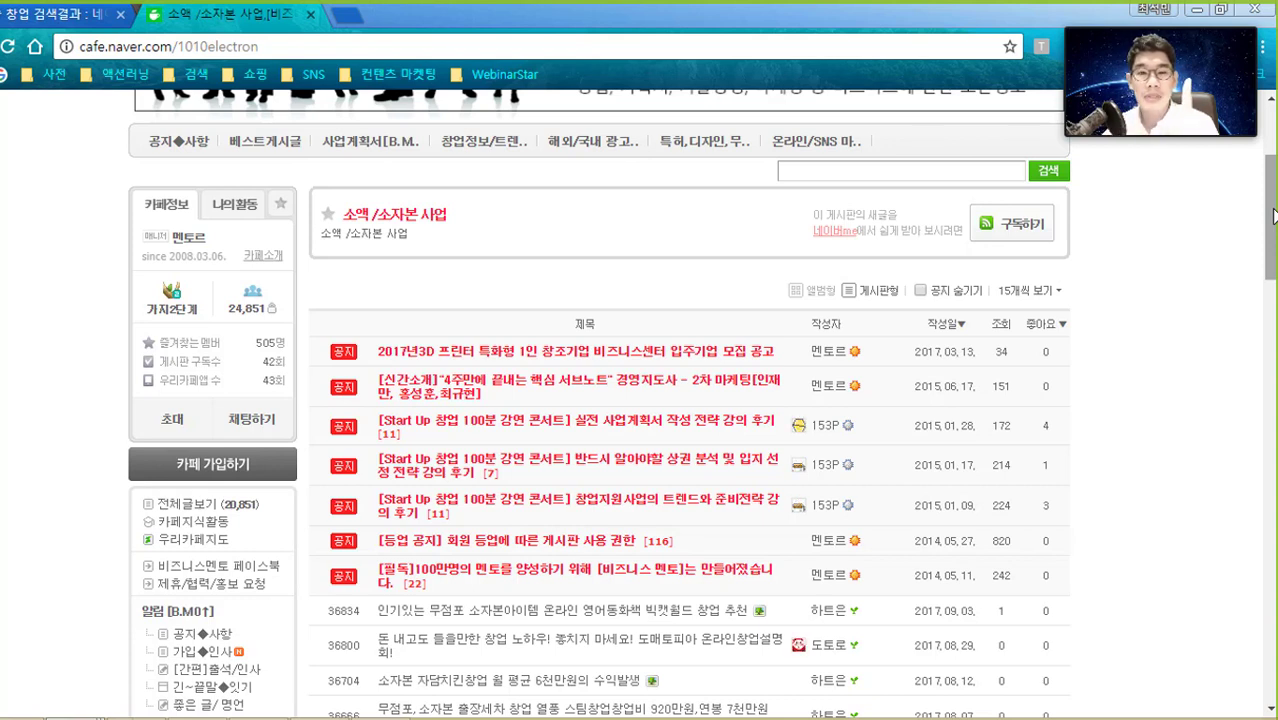
{"action": "left_click", "coordinate": [1040, 292]}
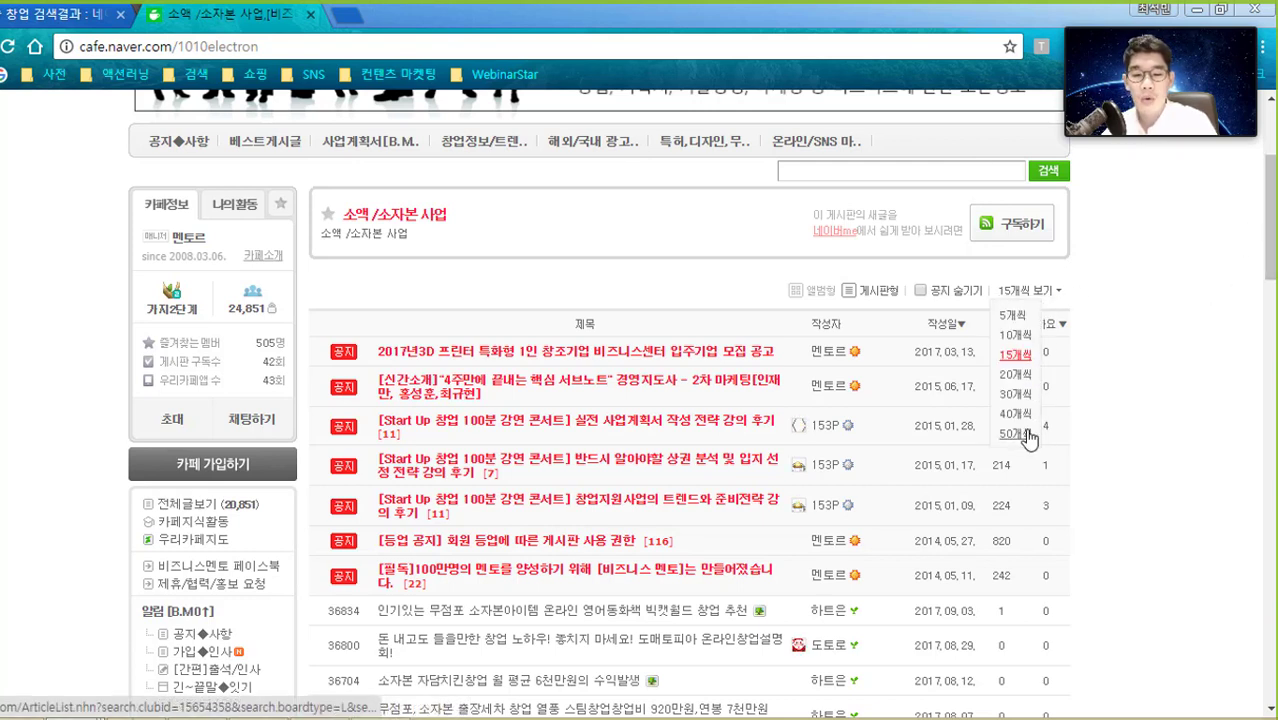
{"action": "left_click", "coordinate": [1027, 435]}
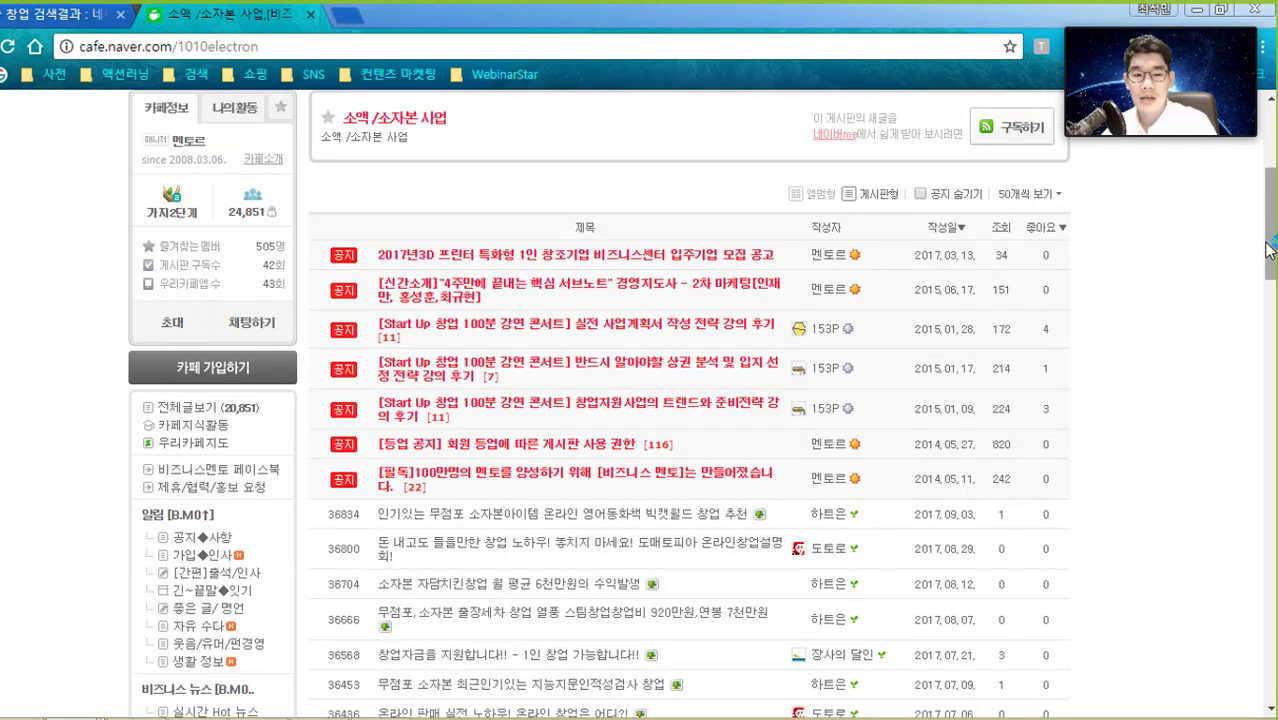
{"action": "scroll", "coordinate": [1030, 440], "scroll_direction": "down", "scroll_amount": 5}
{"action": "scroll", "coordinate": [1030, 440], "scroll_direction": "down", "scroll_amount": 9}
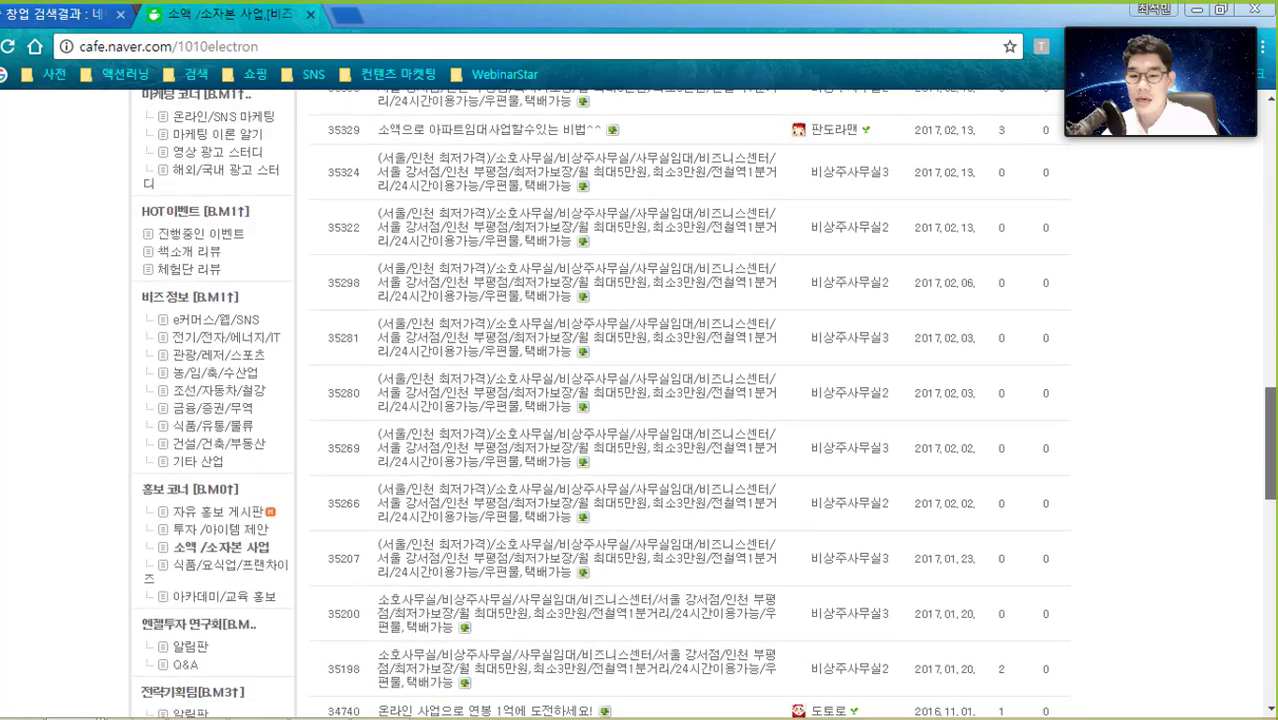
{"action": "scroll", "coordinate": [689, 400], "scroll_direction": "down", "scroll_amount": 5}
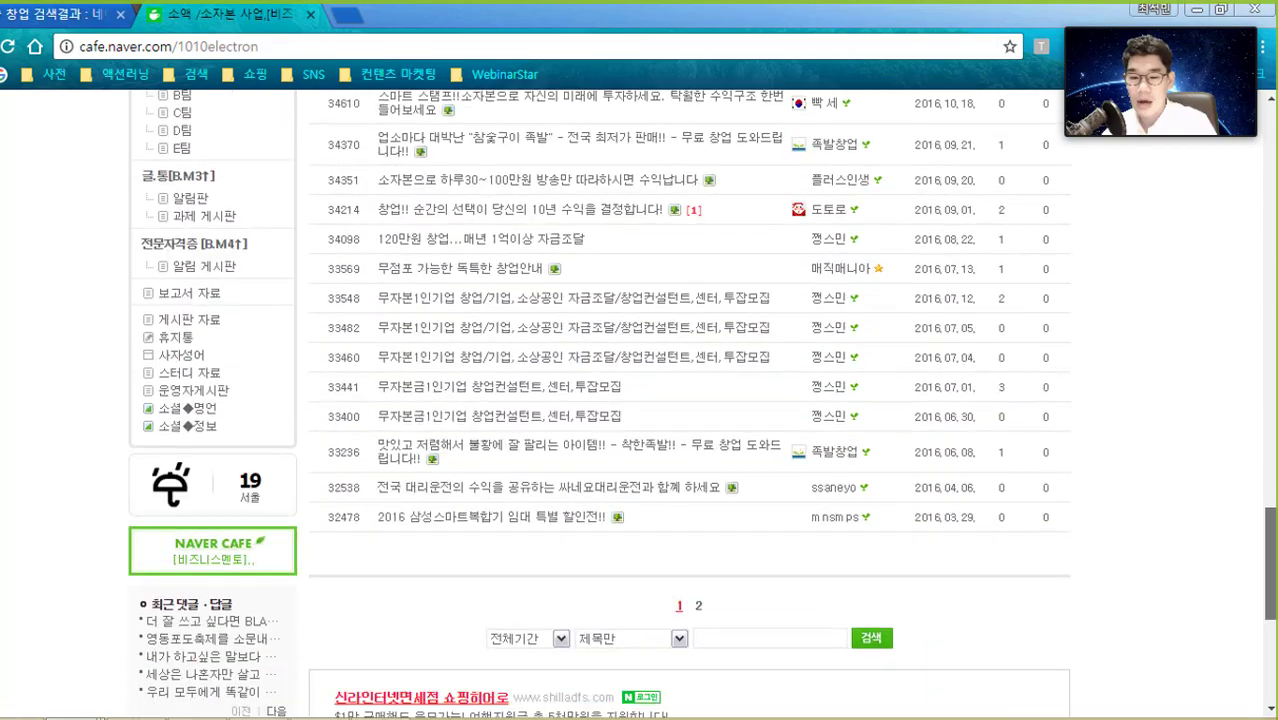
{"action": "left_click_drag", "start_coordinate": [1272, 592], "coordinate": [1274, 244]}
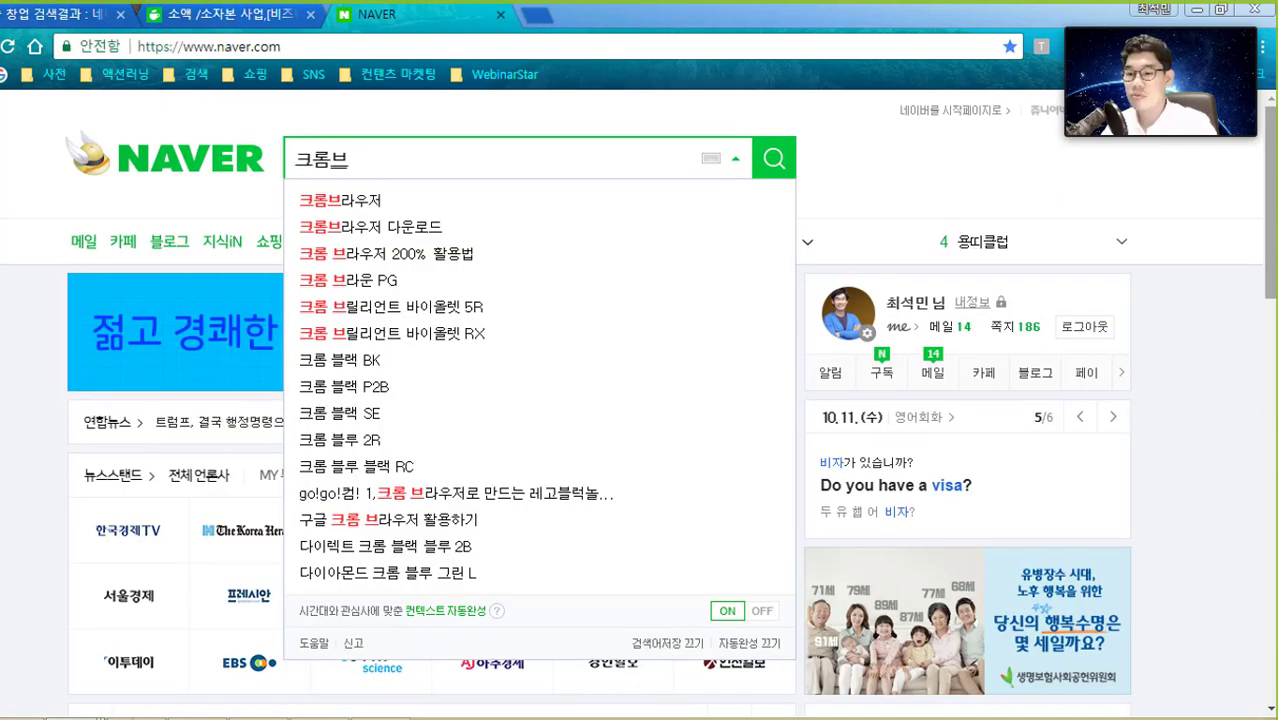
- Search Naver for "크롬브라우저 다운로드" and return to the 소액 /소자본 사업 board
{"action": "left_click", "coordinate": [604, 229]}
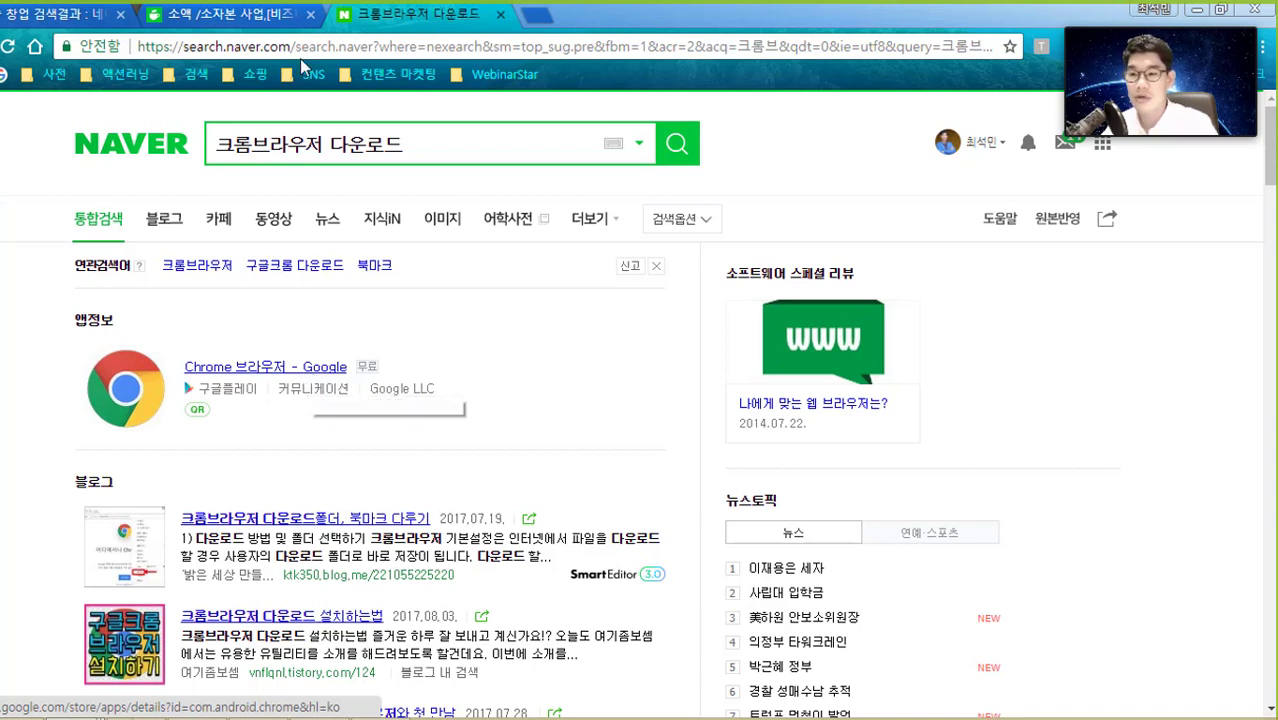
{"action": "left_click", "coordinate": [248, 18]}
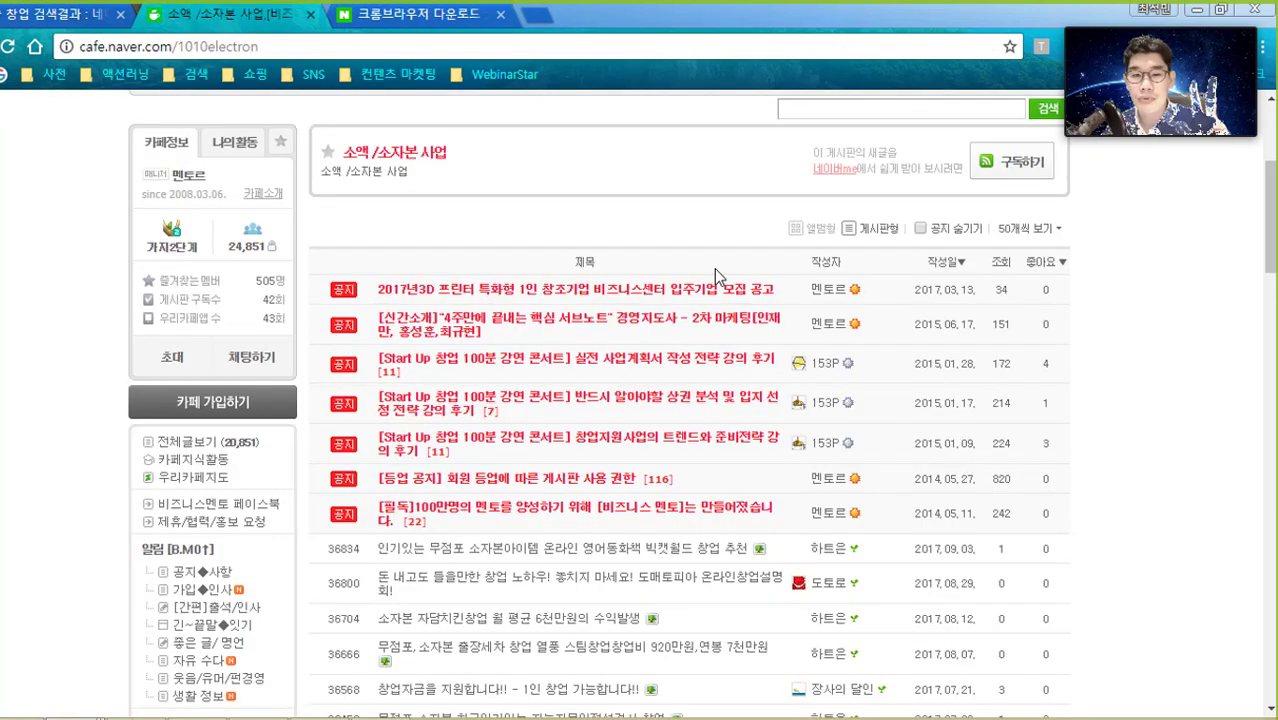
- Open the developer tools on the board page and inspect the title cell of post 36704 in the Elements view
{"action": "key", "text": "F12"}
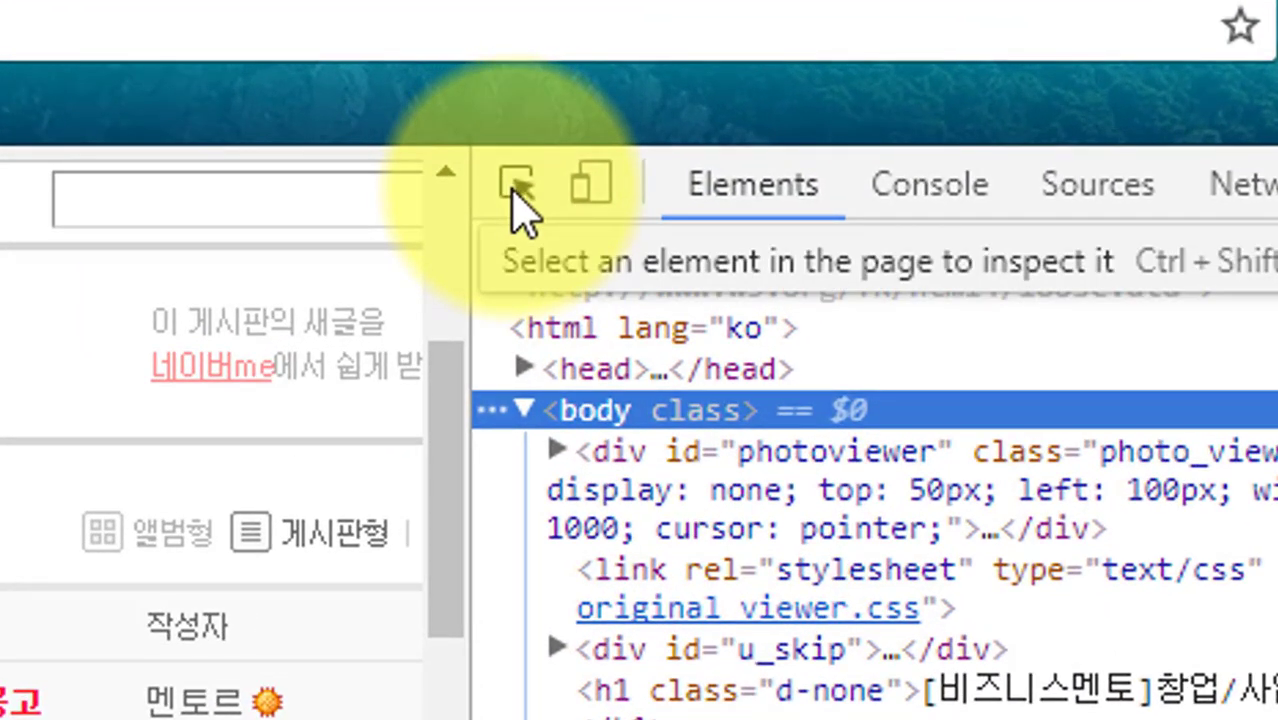
{"action": "left_click", "coordinate": [514, 192]}
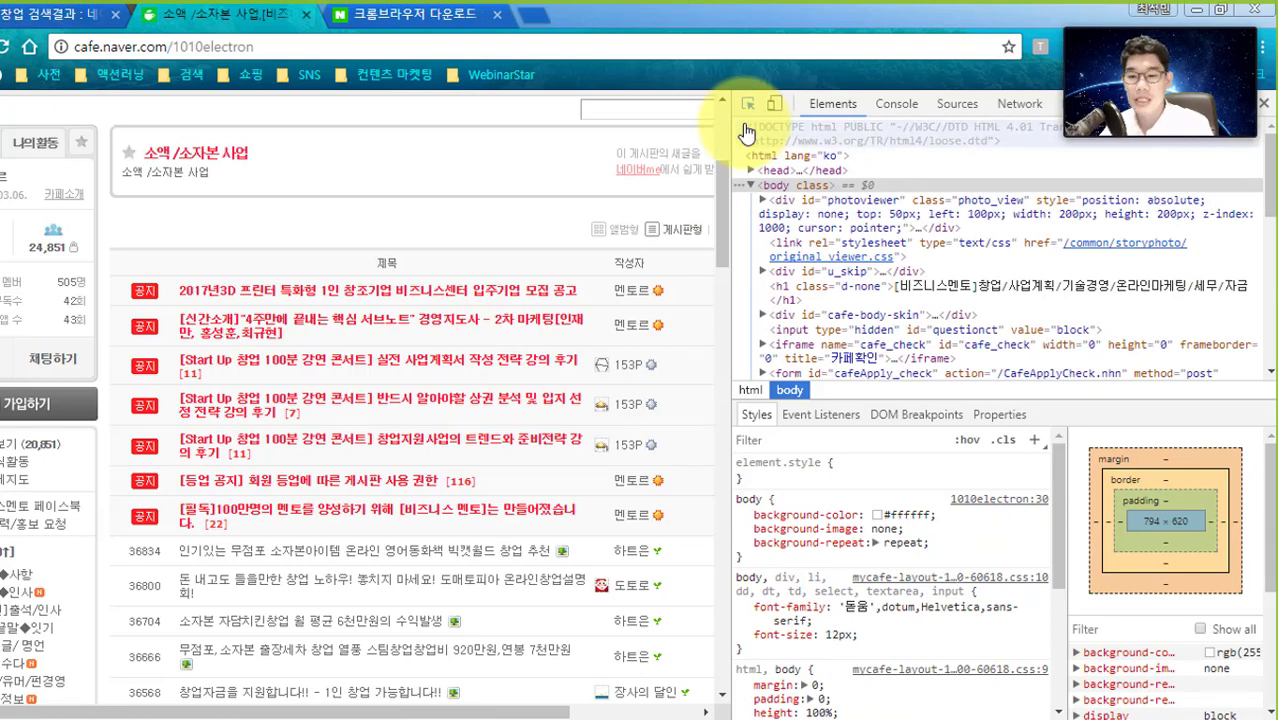
{"action": "left_click", "coordinate": [747, 104]}
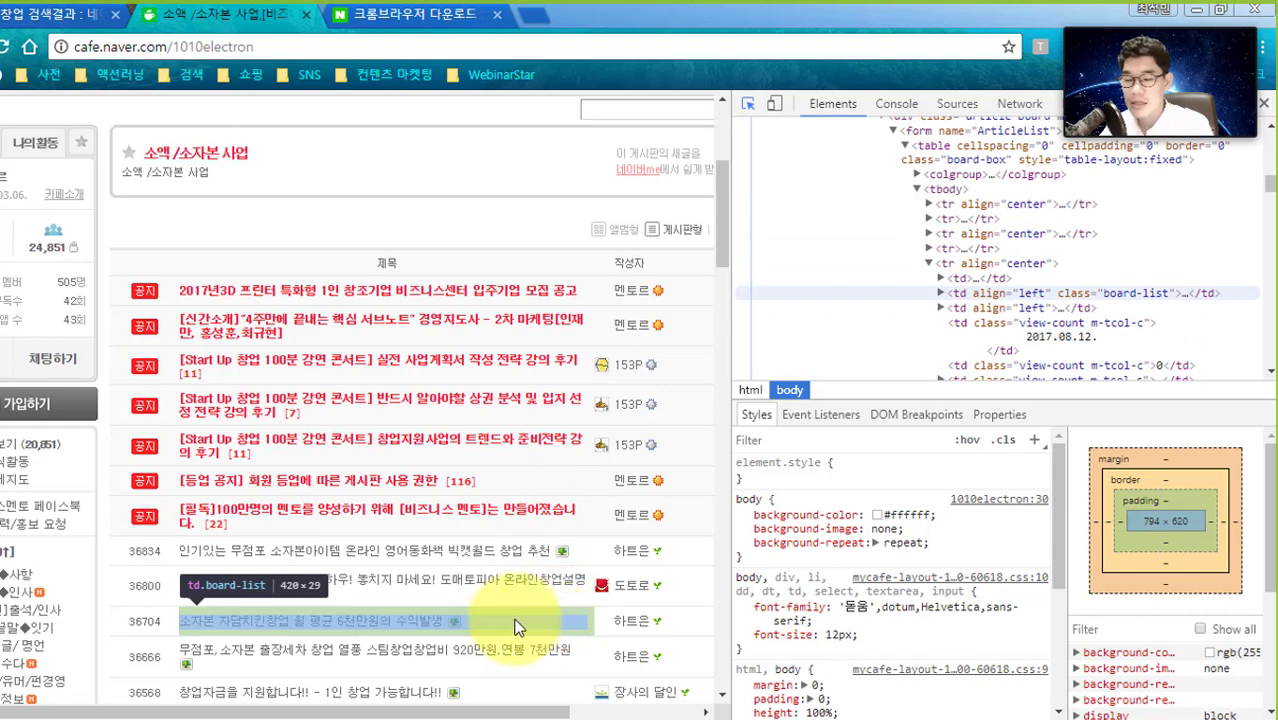
{"action": "left_click", "coordinate": [515, 627]}
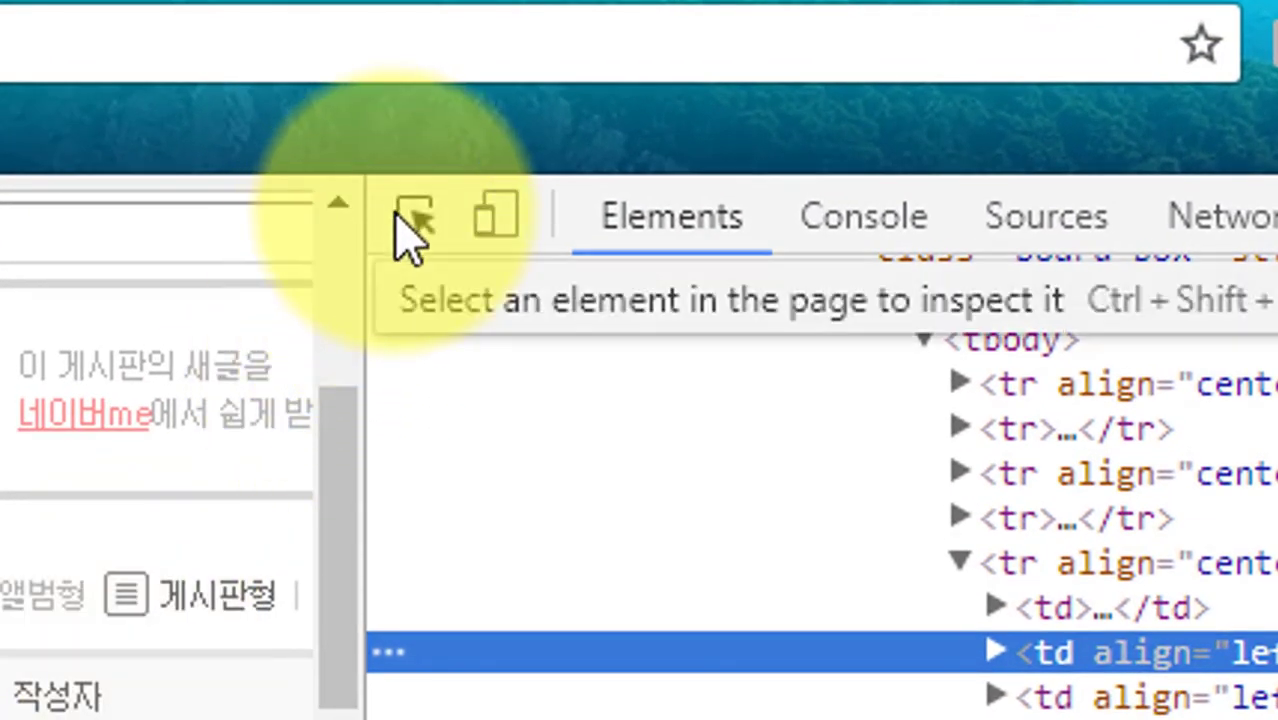
{"action": "left_click", "coordinate": [740, 208]}
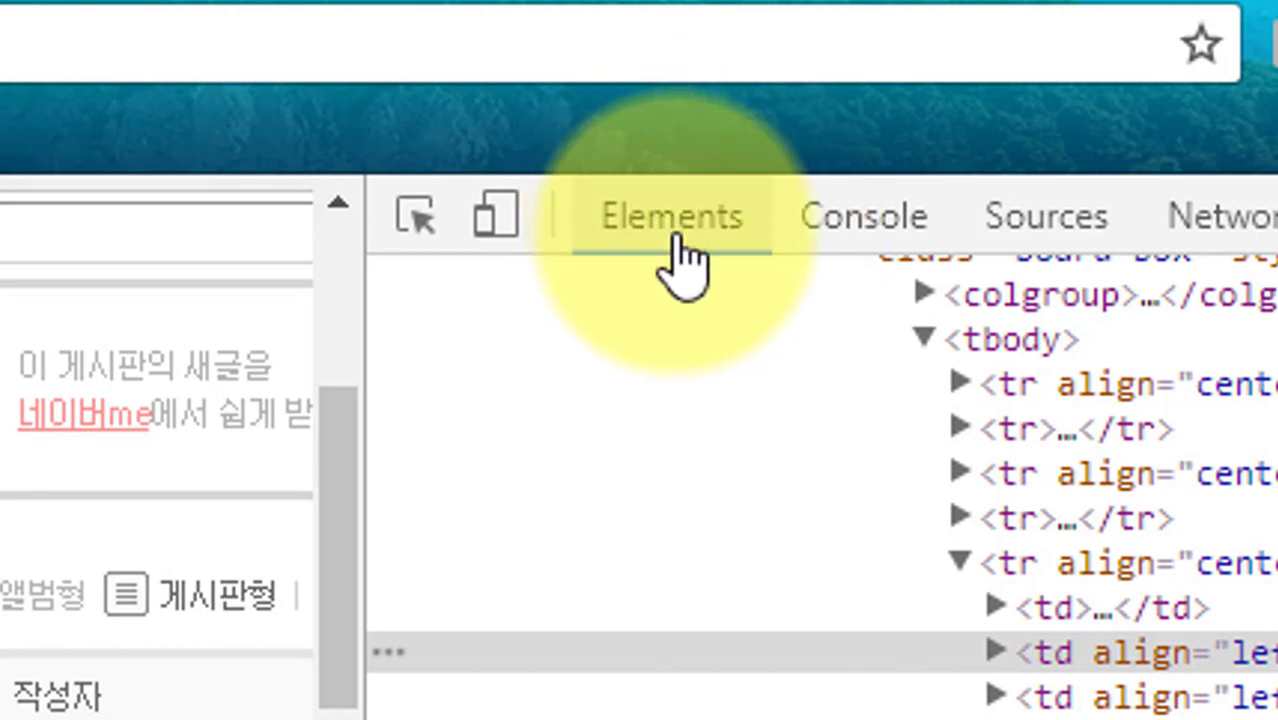
{"action": "left_click", "coordinate": [827, 240]}
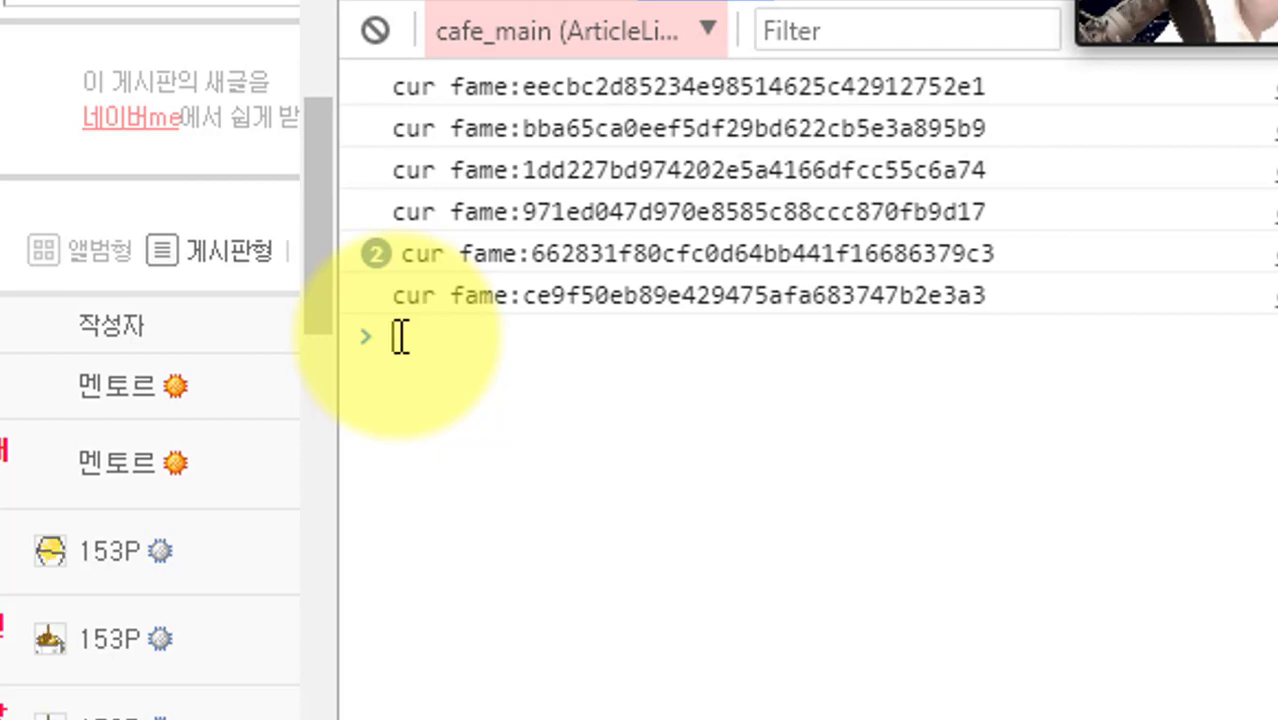
{"action": "type", "text": "var naver_cafe_ids = $$('td.p-nick');  var regex_var = \"\", final = \"\";  for (each in naver_cafe_ids) {  regex_var = naver_cafe_ids[each].innerHTML;  regex_var = regex_var.split('ui(event,')[1];  regex_var = regex_var.split(',')[0];  final += regex_var.replace(/'/gi, \"\") + \"@naver.com\\n\";  }  console.log(final);  copy(final);"}
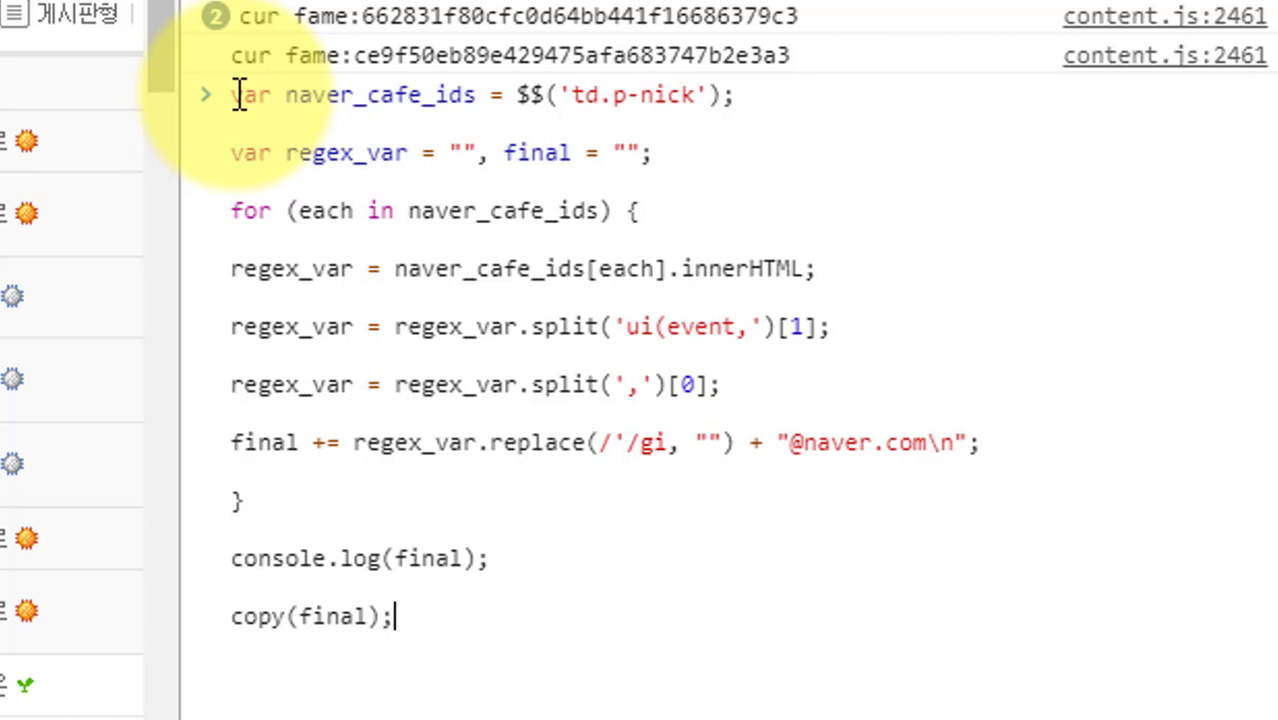
{"action": "key", "text": "Return"}
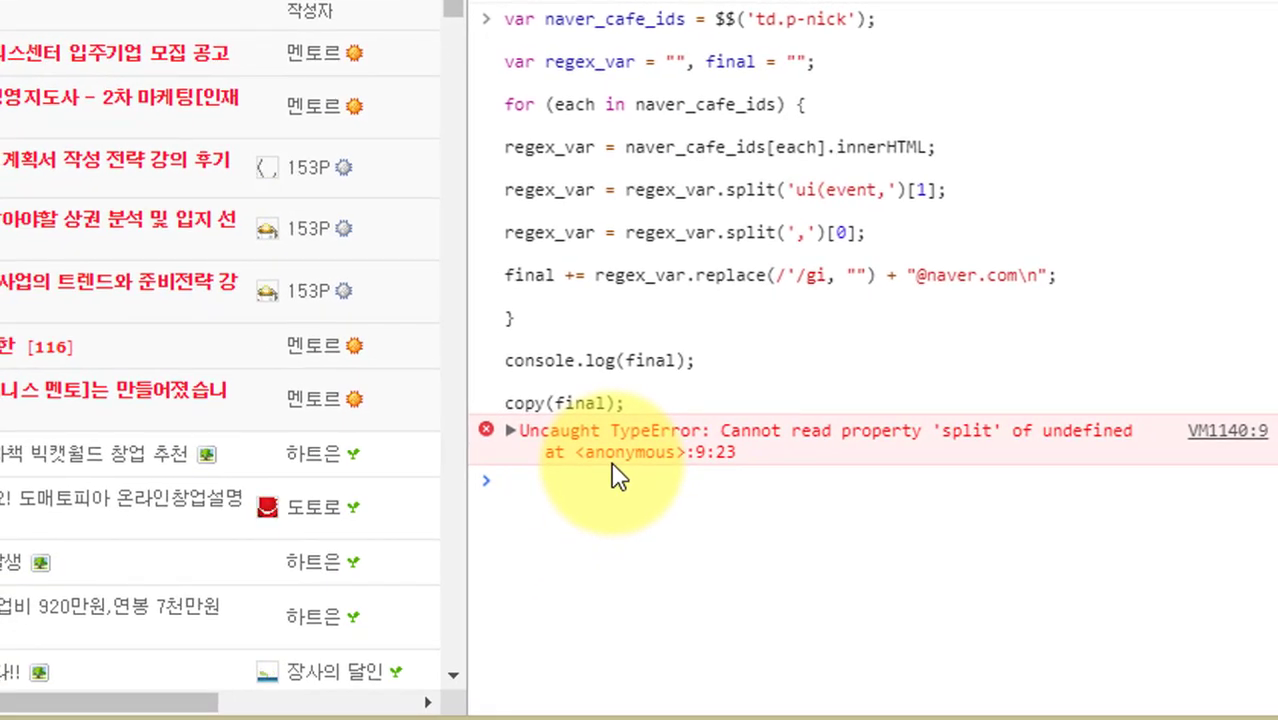
- Print the collected address list in the Console with console.log(final);
{"action": "right_click", "coordinate": [599, 491]}
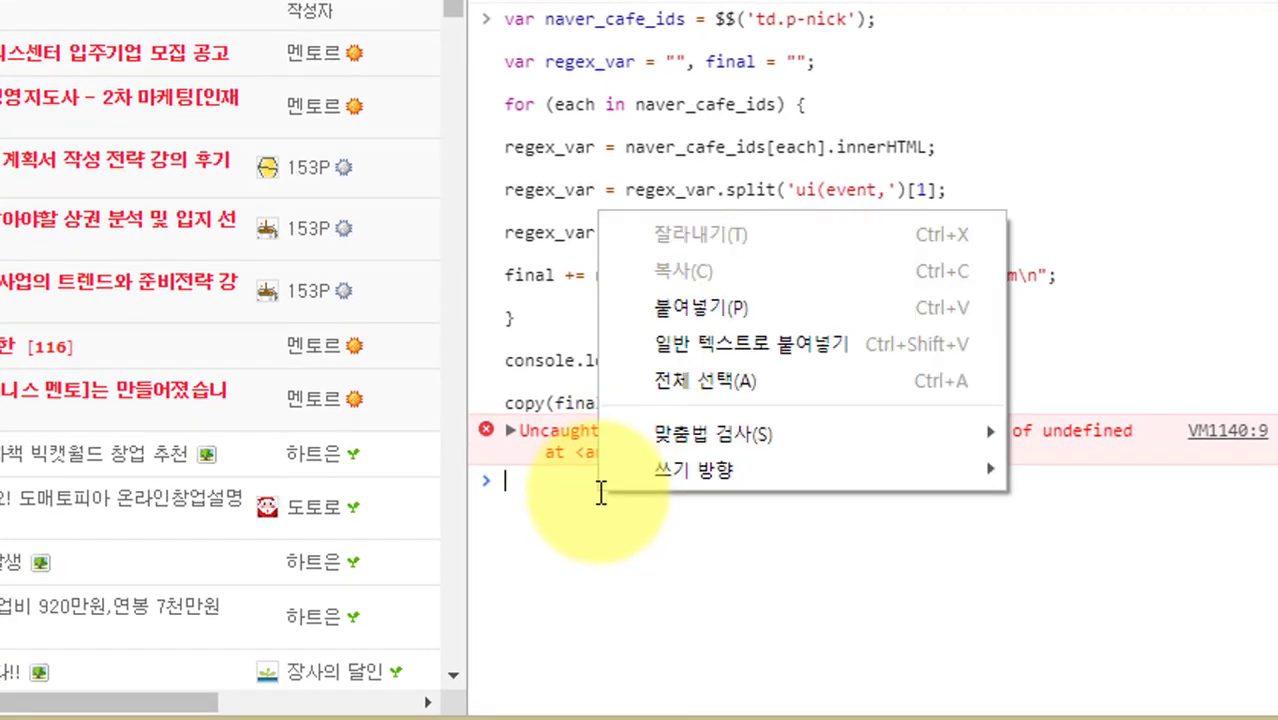
{"action": "left_click", "coordinate": [716, 310]}
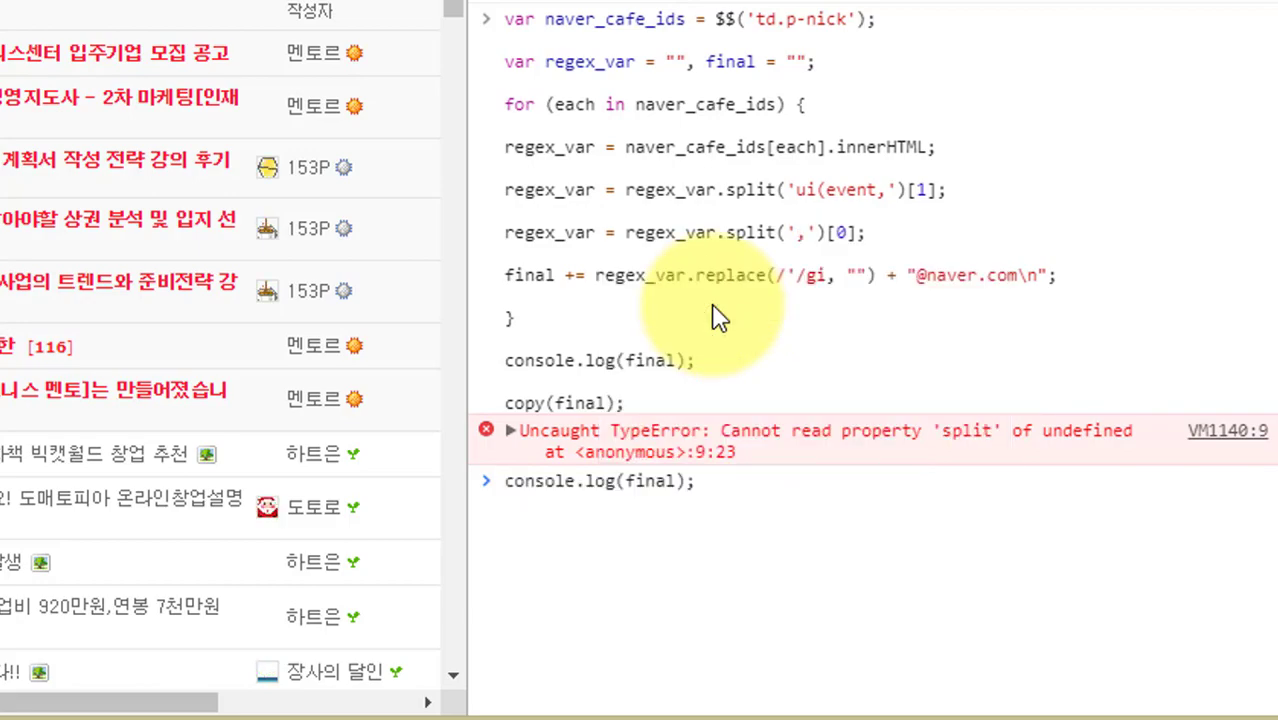
{"action": "key", "text": "Return"}
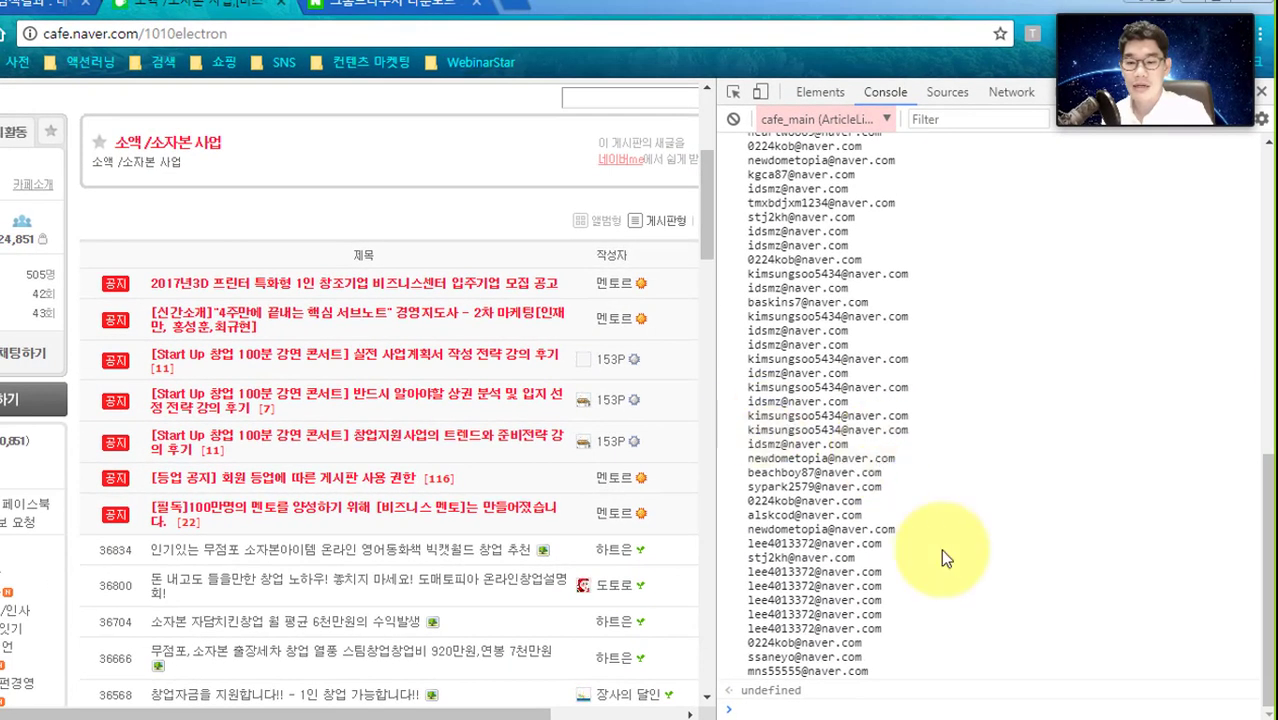
- Copy the collected address list to the clipboard by running copy(final); in the Console
{"action": "mouse_move", "coordinate": [1266, 570]}
{"action": "left_mouse_down"}
{"action": "mouse_move", "coordinate": [1266, 342]}
{"action": "mouse_move", "coordinate": [1266, 580]}
{"action": "left_mouse_up"}
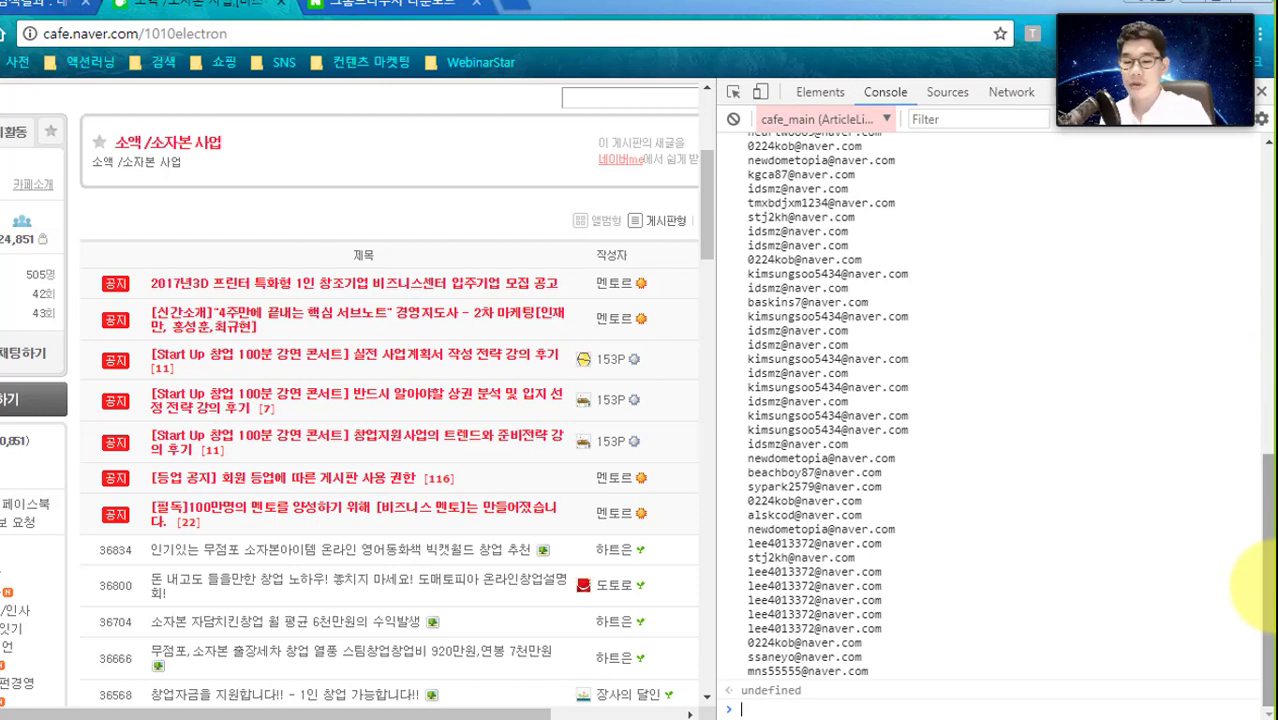
{"action": "type", "text": "copy(final);"}
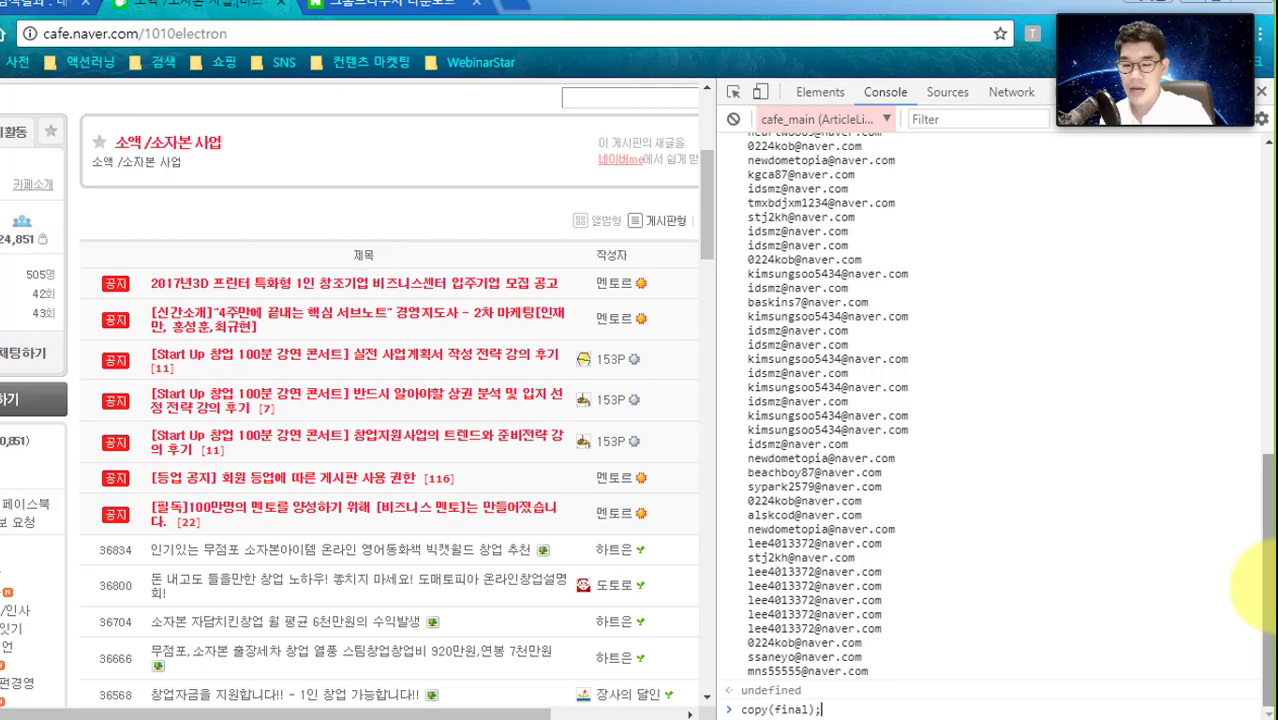
{"action": "key", "text": "Return"}
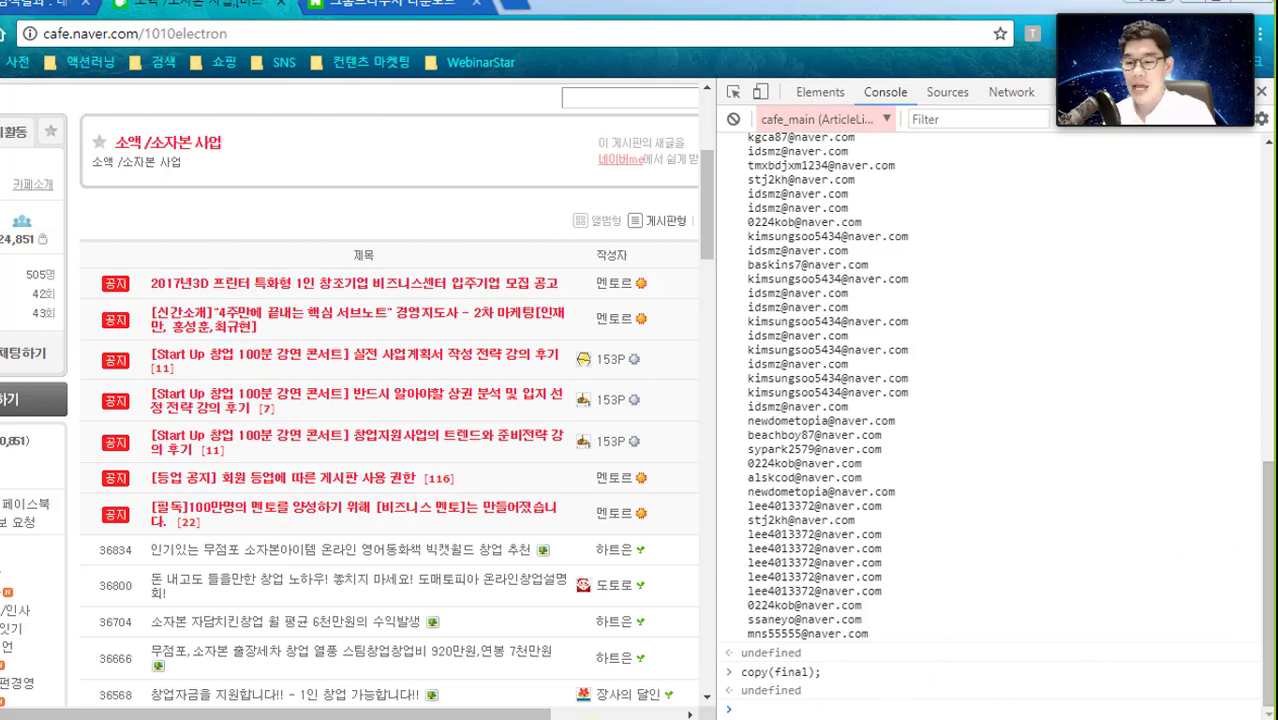
- Switch to the blank Excel workbook and paste the copied address list into column A starting at A1
{"action": "left_click", "coordinate": [430, 703]}
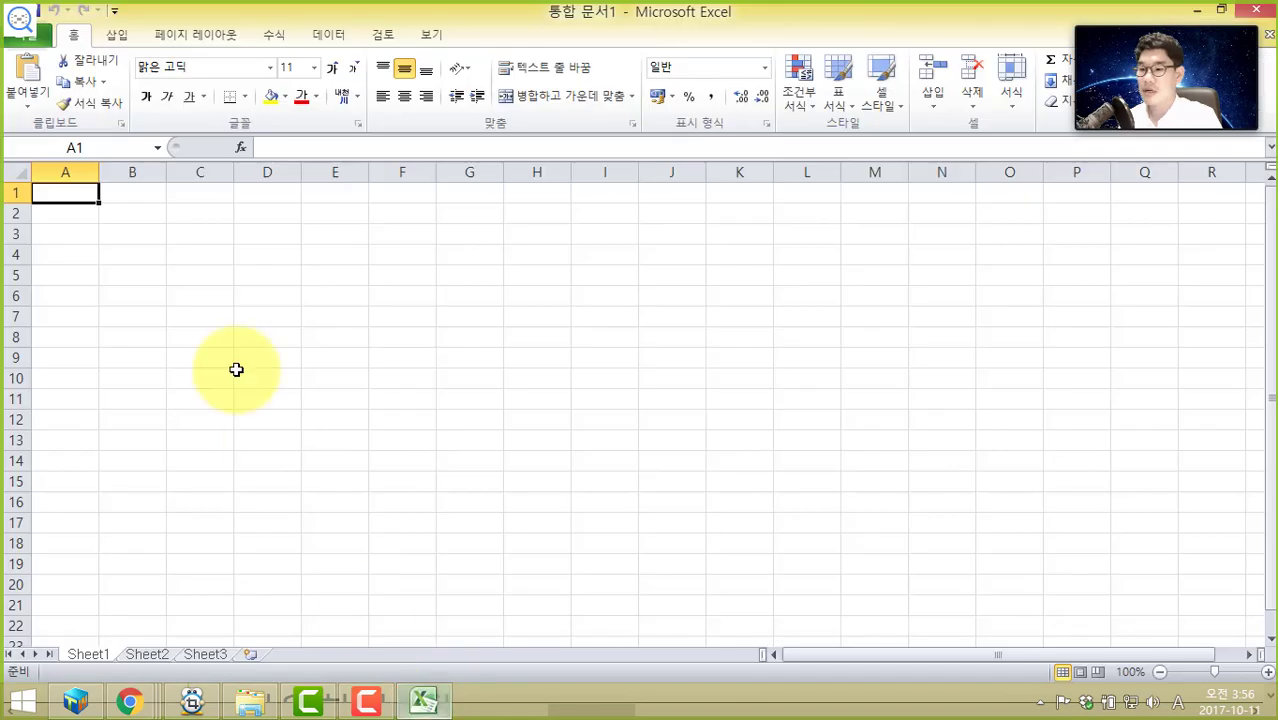
{"action": "key", "text": "ctrl+v"}
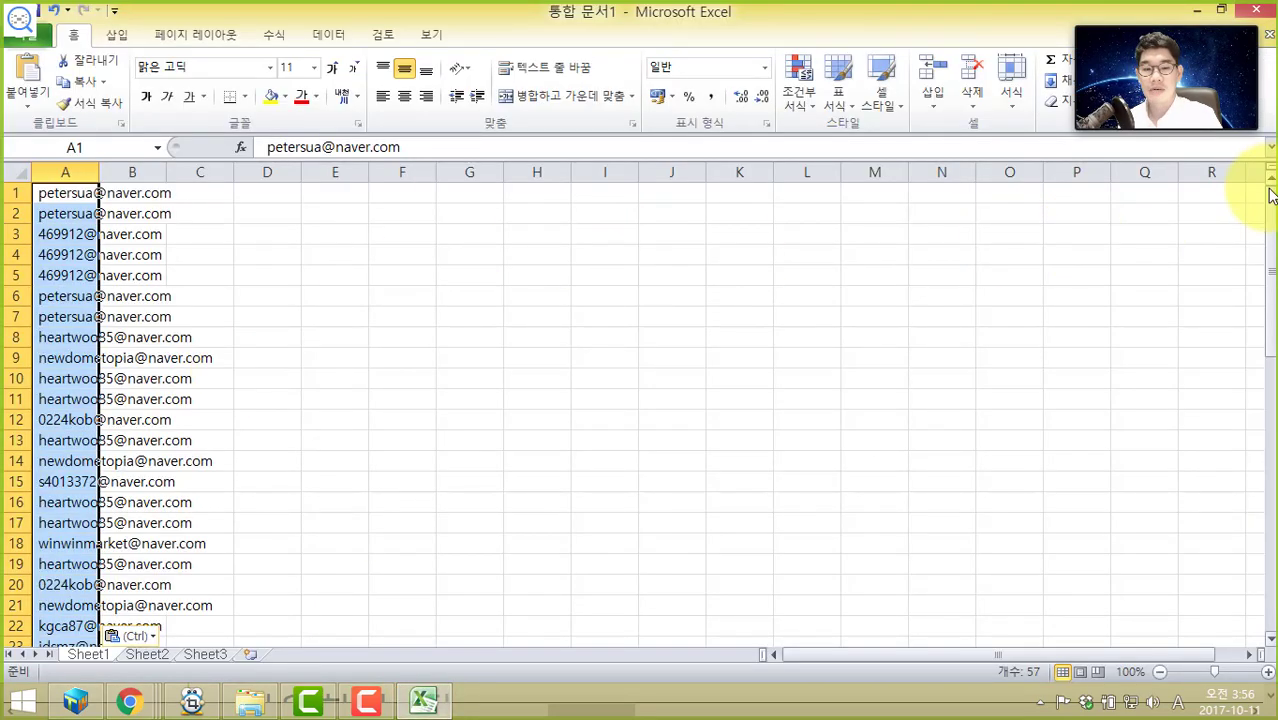
{"action": "mouse_move", "coordinate": [1272, 198]}
{"action": "left_mouse_down"}
{"action": "mouse_move", "coordinate": [1272, 474]}
{"action": "mouse_move", "coordinate": [1264, 176]}
{"action": "left_mouse_up"}
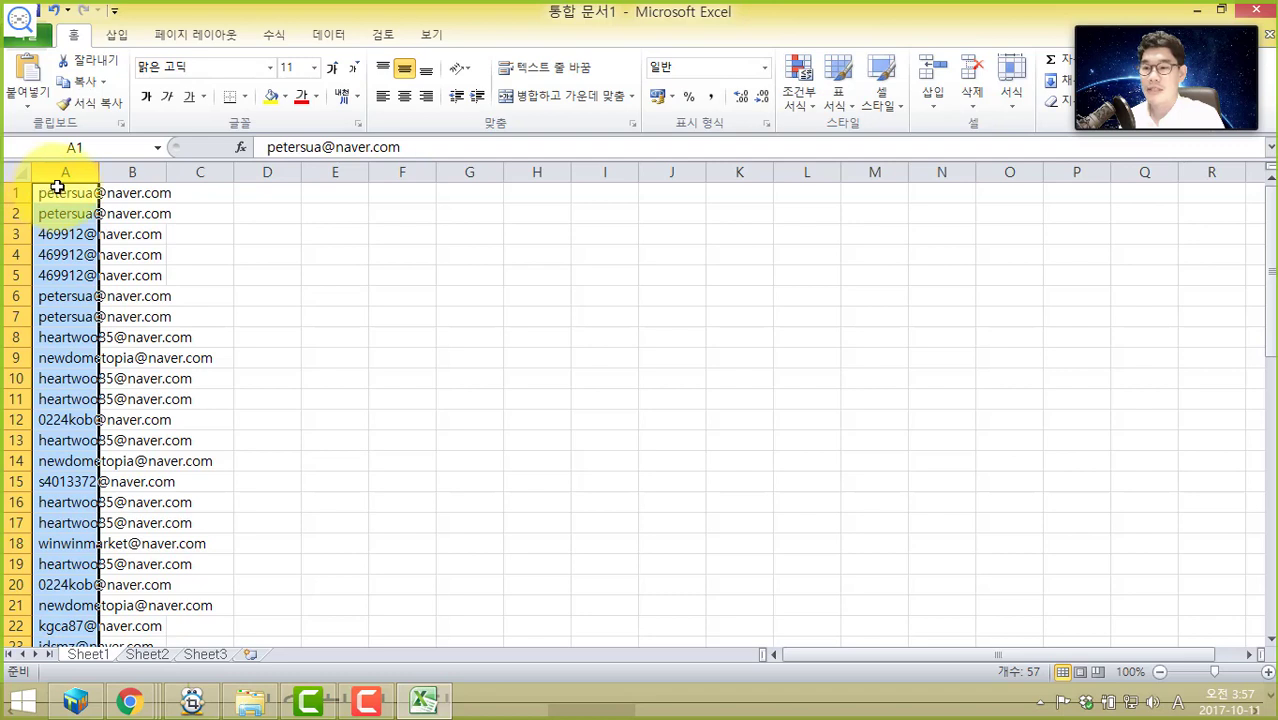
- Sort the pasted addresses in column A in ascending text order and check the list down to its end
{"action": "left_click", "coordinate": [329, 38]}
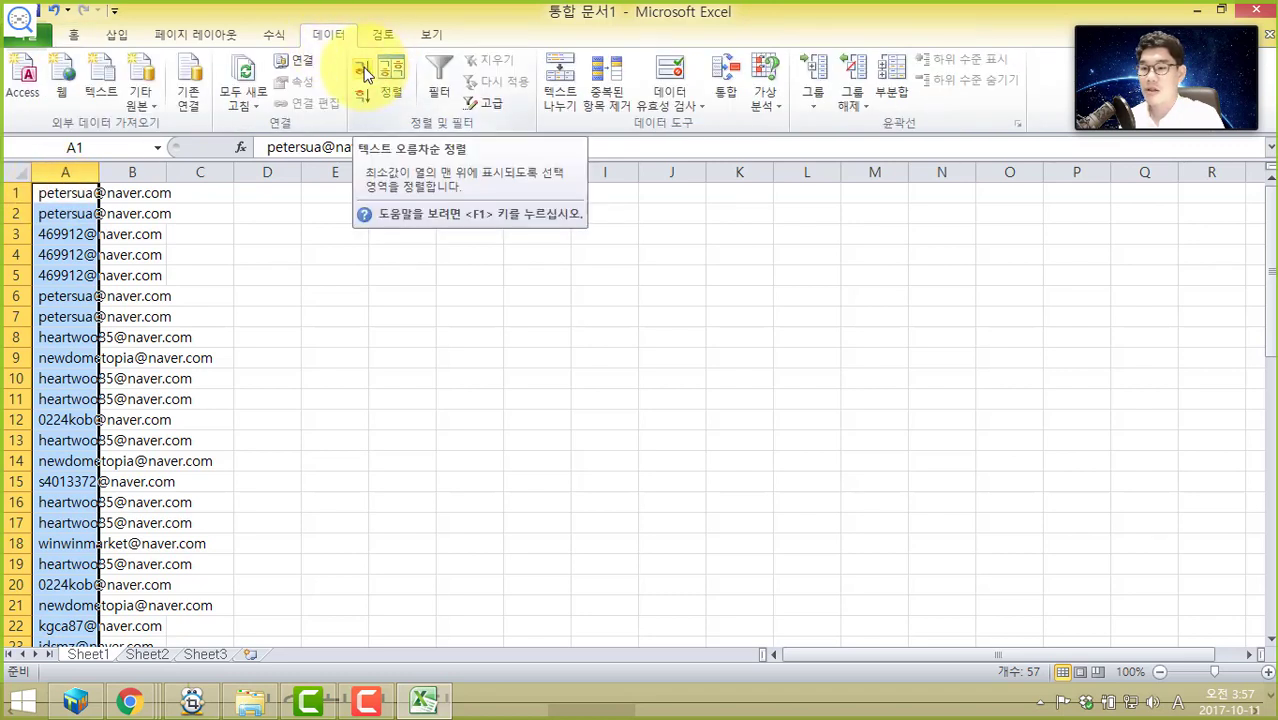
{"action": "left_click", "coordinate": [363, 75]}
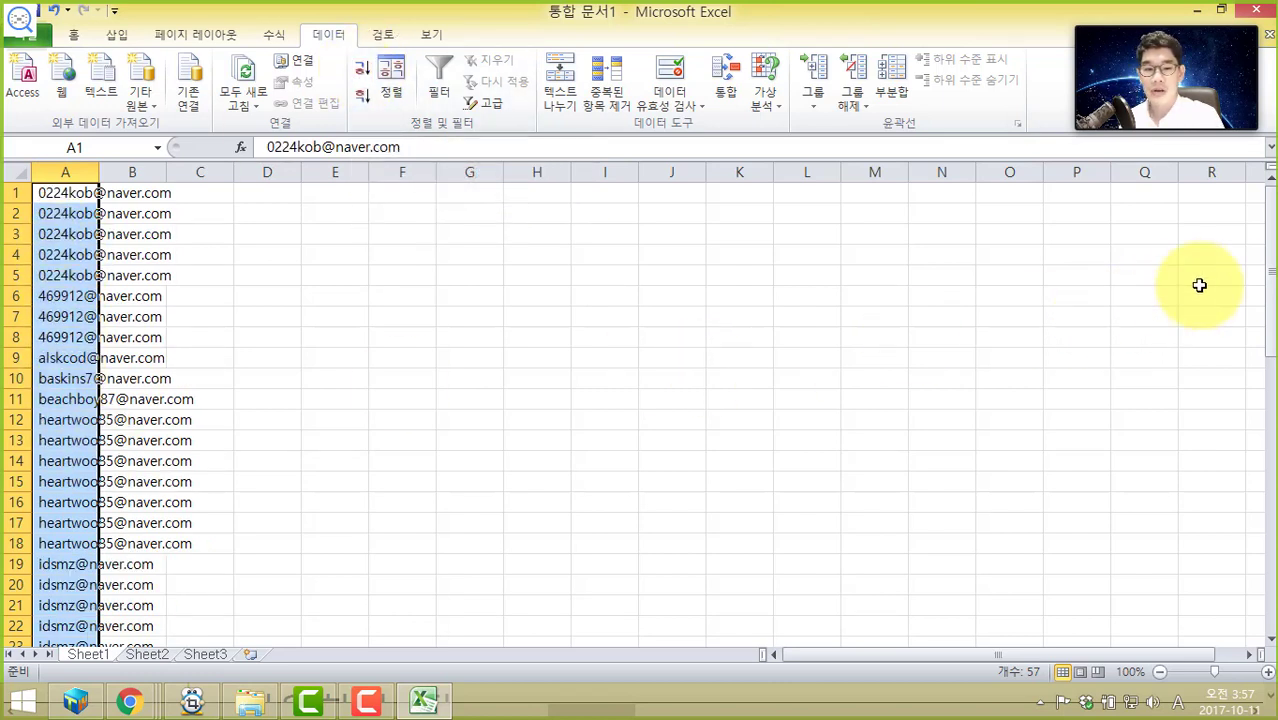
{"action": "left_click_drag", "start_coordinate": [1272, 288], "coordinate": [1270, 558]}
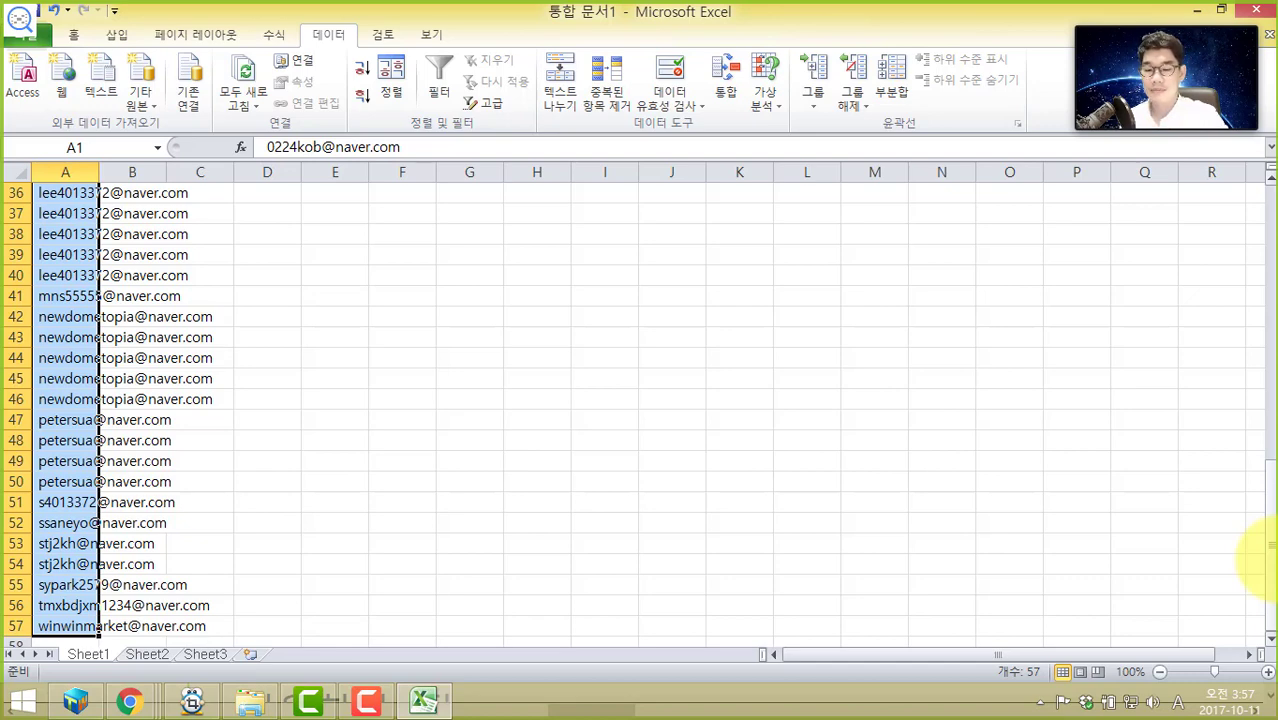
- Check the board name in Chrome, then return to Excel and rename Sheet1 as 소액소자본 창업
{"action": "key", "text": "alt+Tab"}
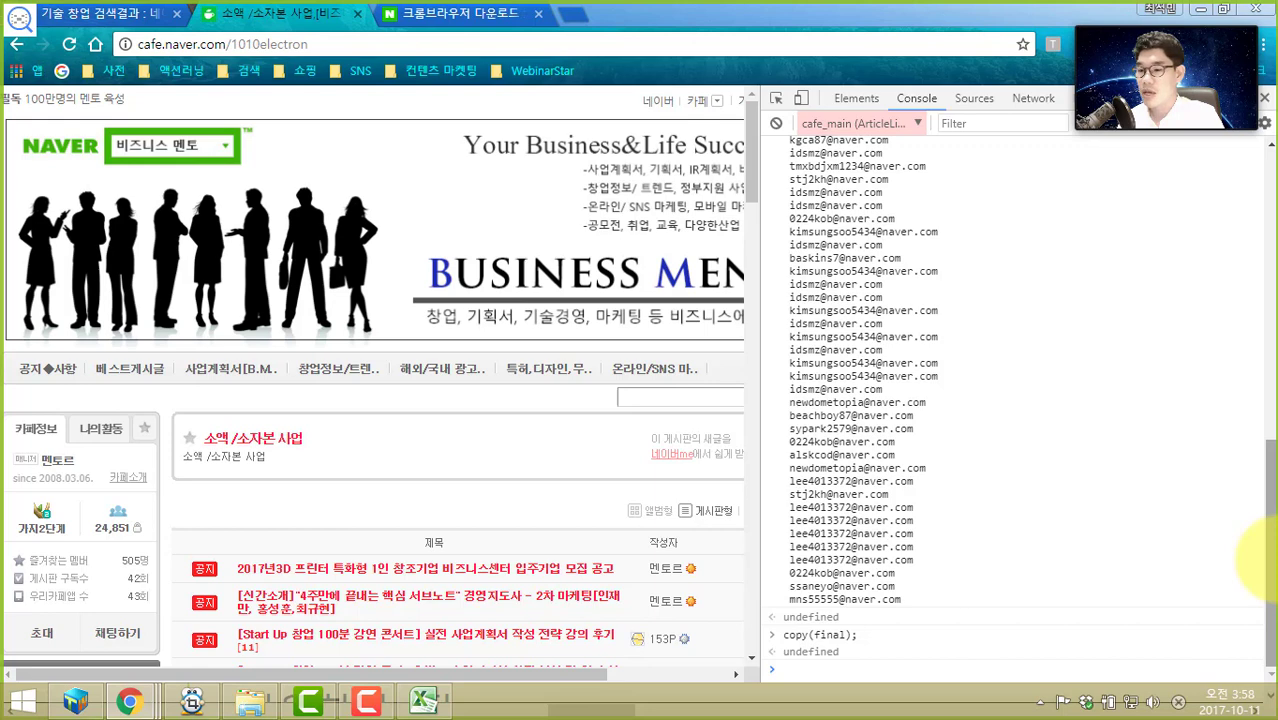
{"action": "mouse_move", "coordinate": [370, 700]}
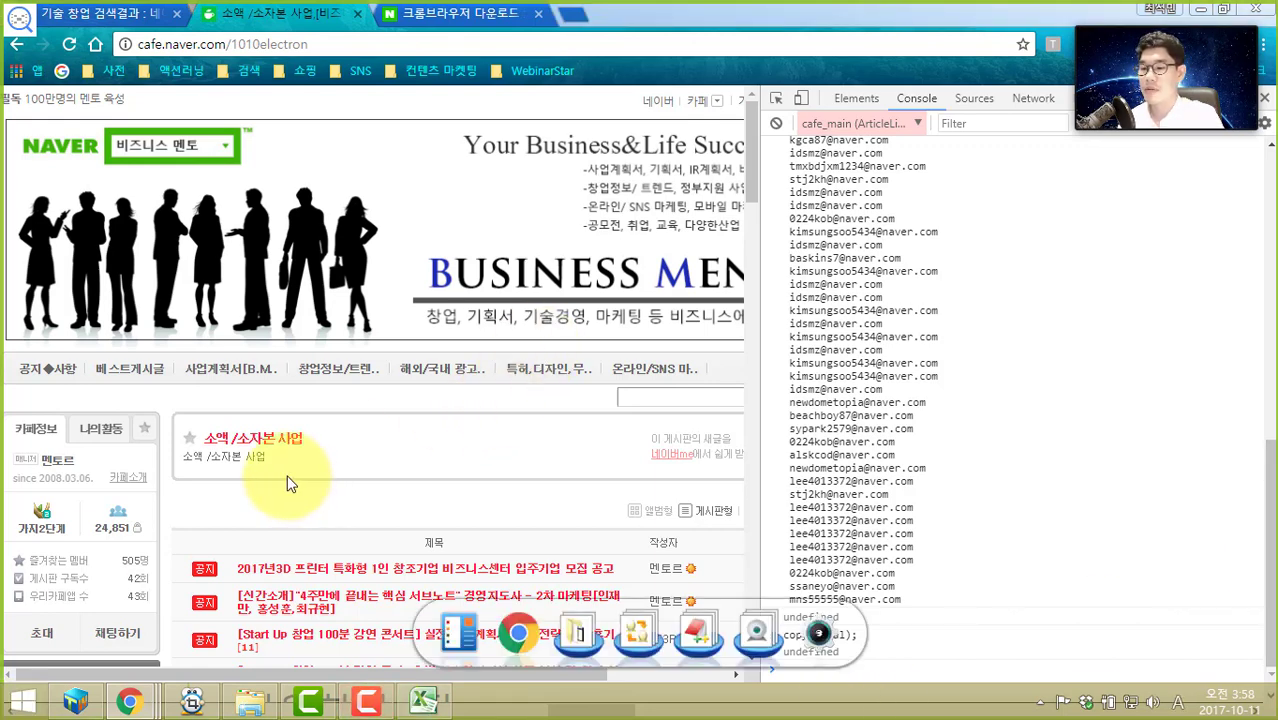
{"action": "left_click", "coordinate": [445, 708]}
{"action": "double_click", "coordinate": [88, 654]}
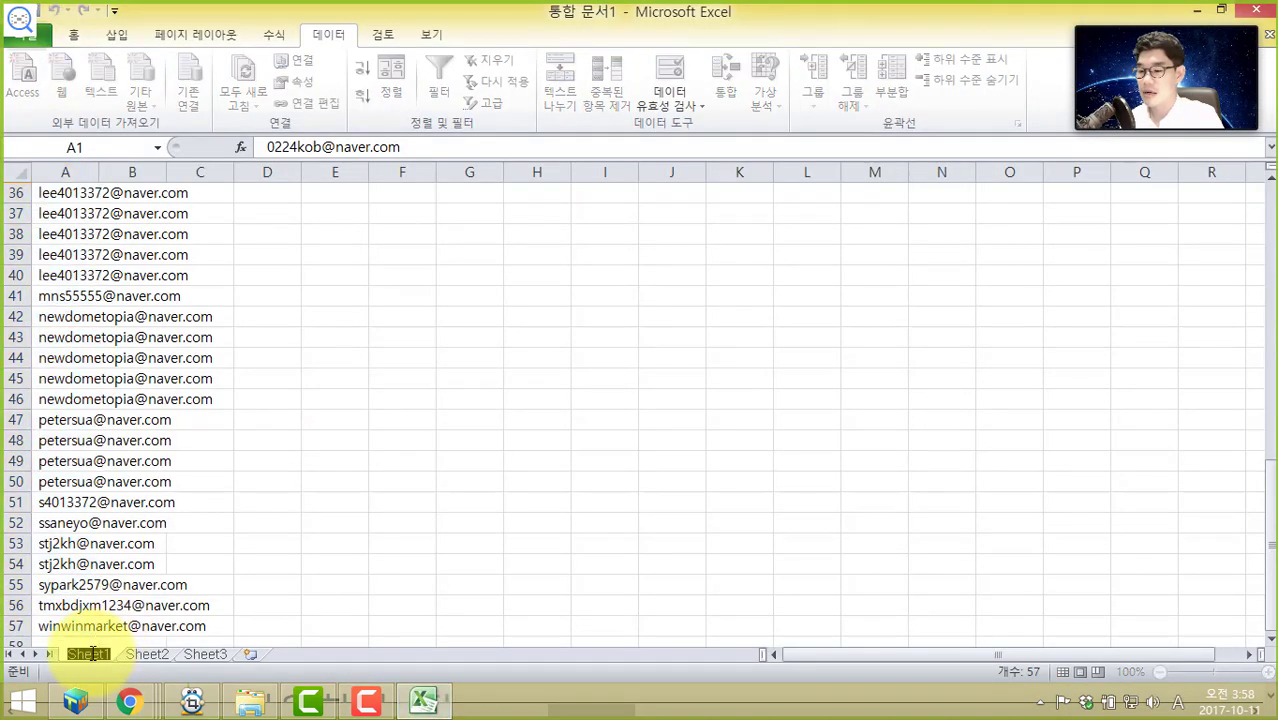
{"action": "type", "text": "소"}
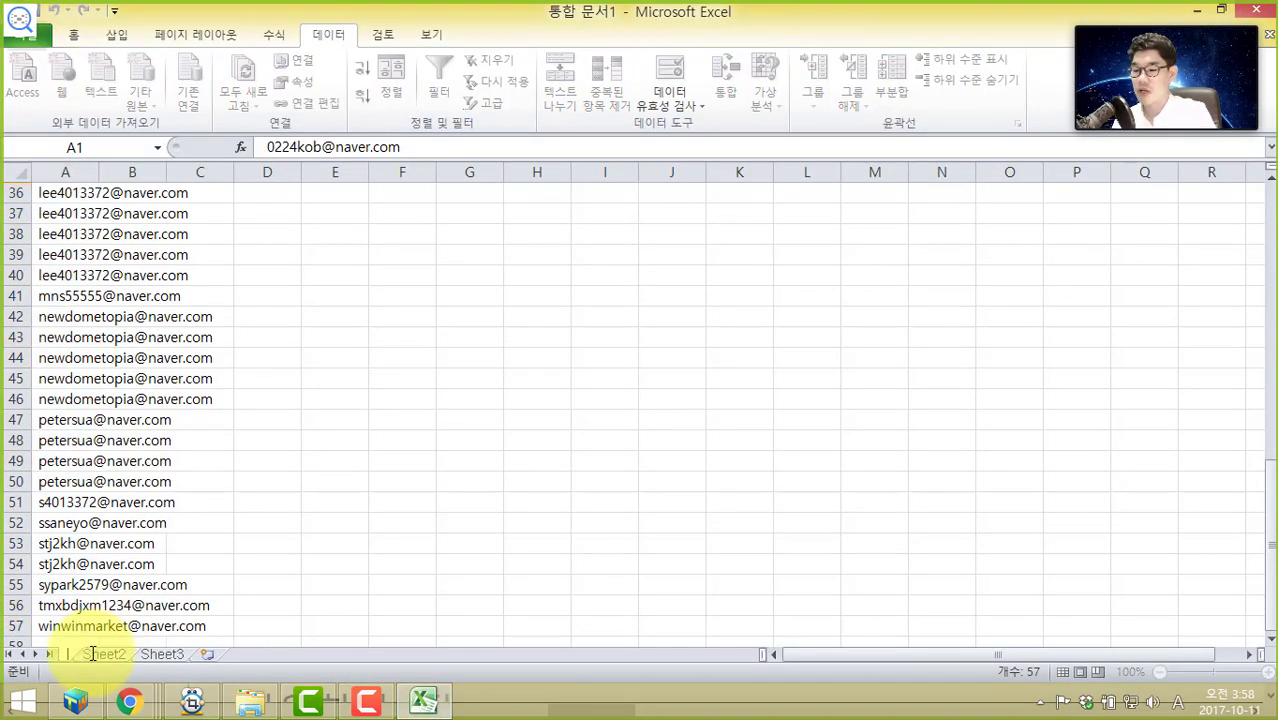
{"action": "type", "text": "액소자"}
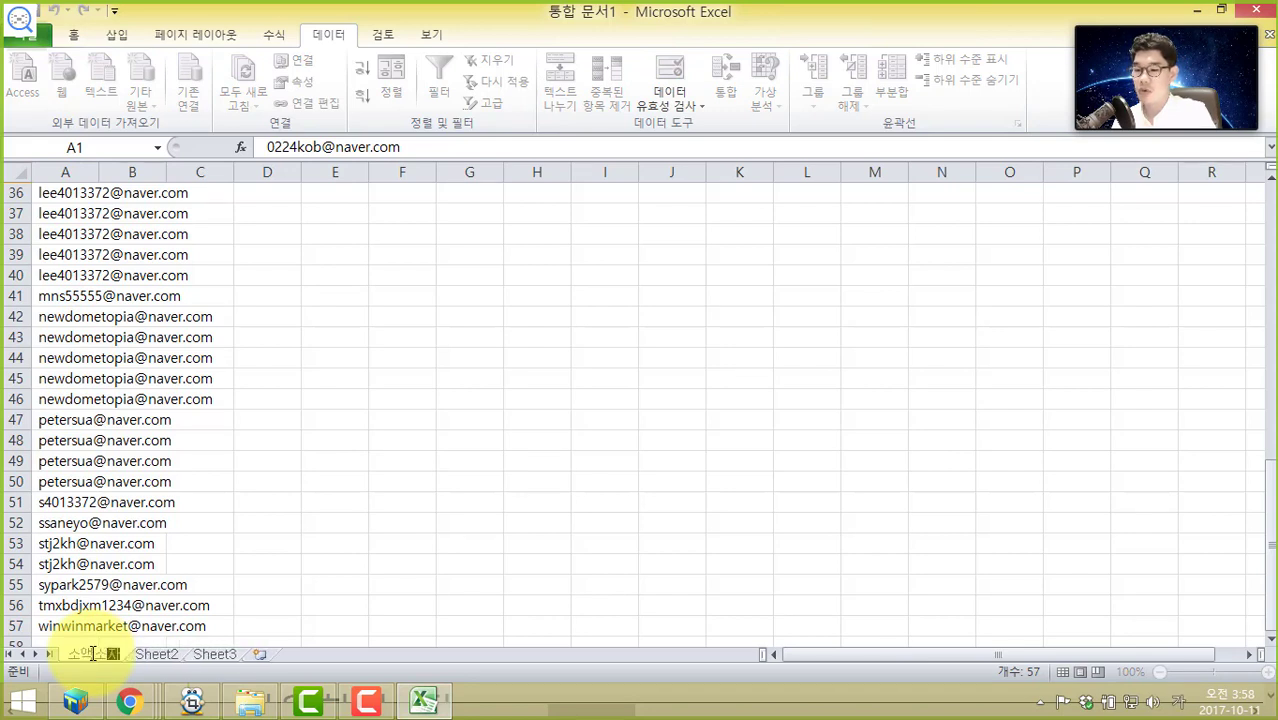
{"action": "type", "text": "본 창업"}
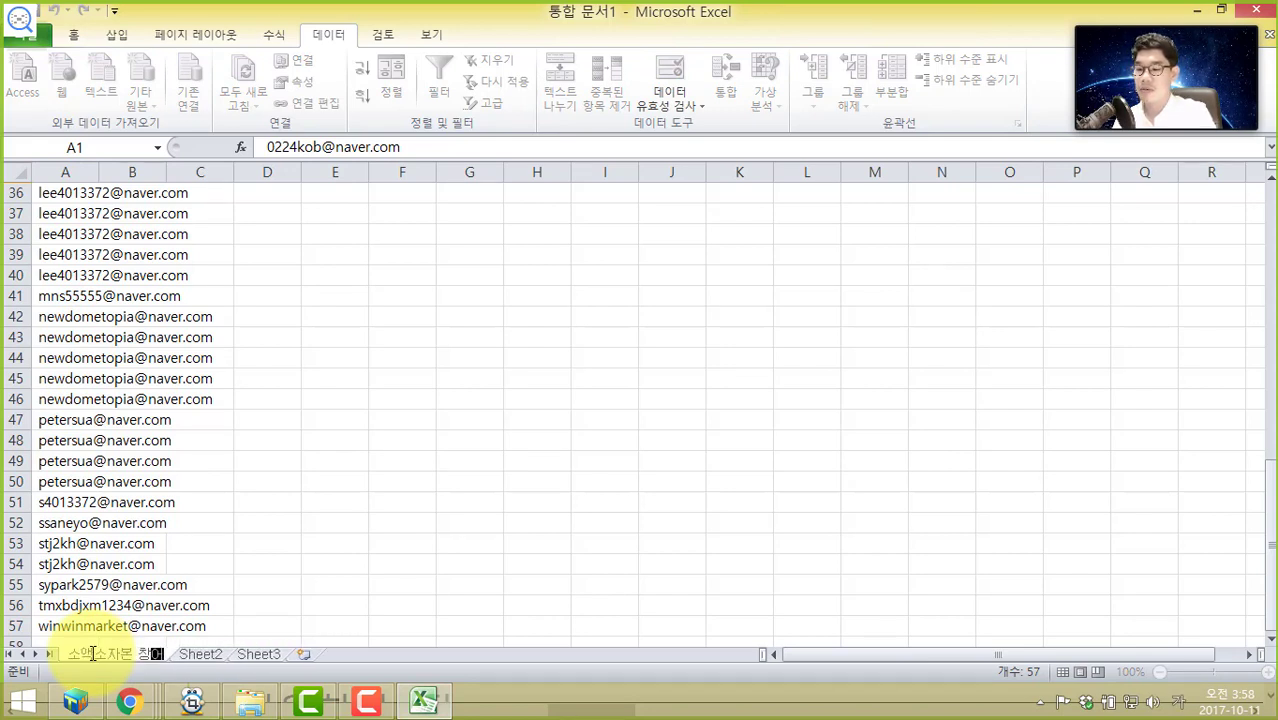
{"action": "key", "text": "Return"}
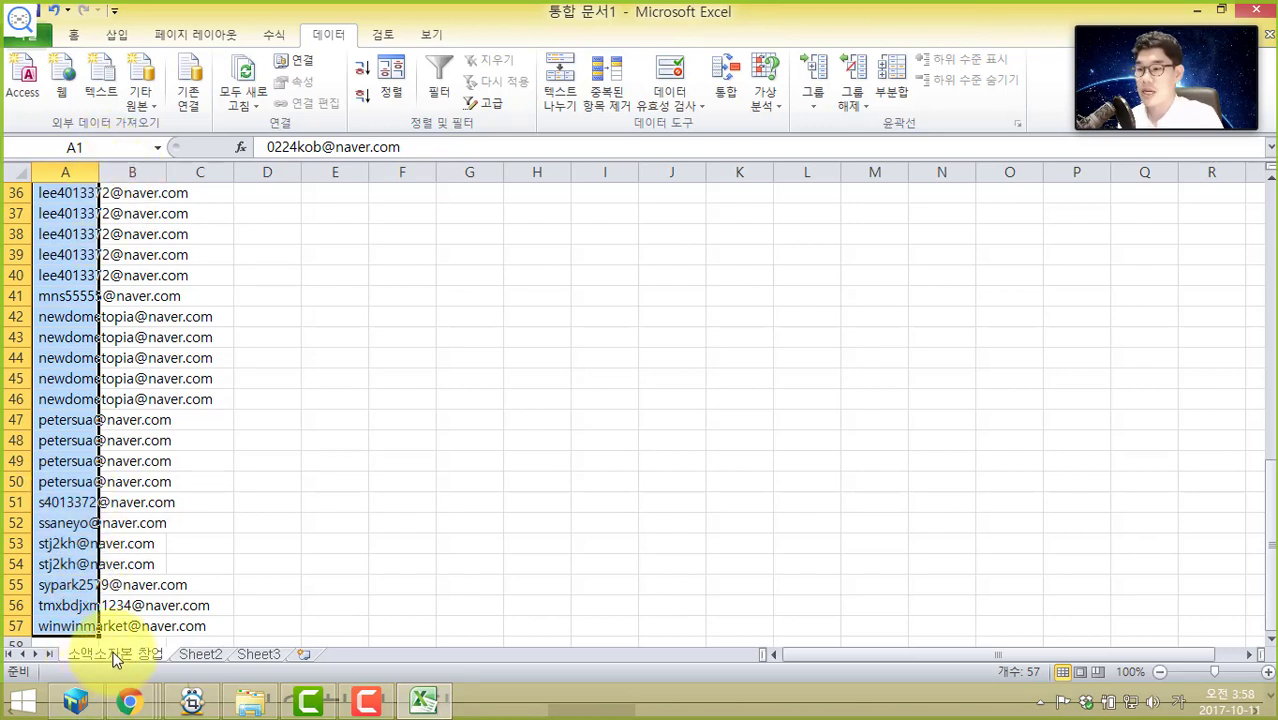
- Save the workbook in the Documents folder under the name 비즈니스 멘토 네이버 카페
{"action": "key", "text": "F12"}
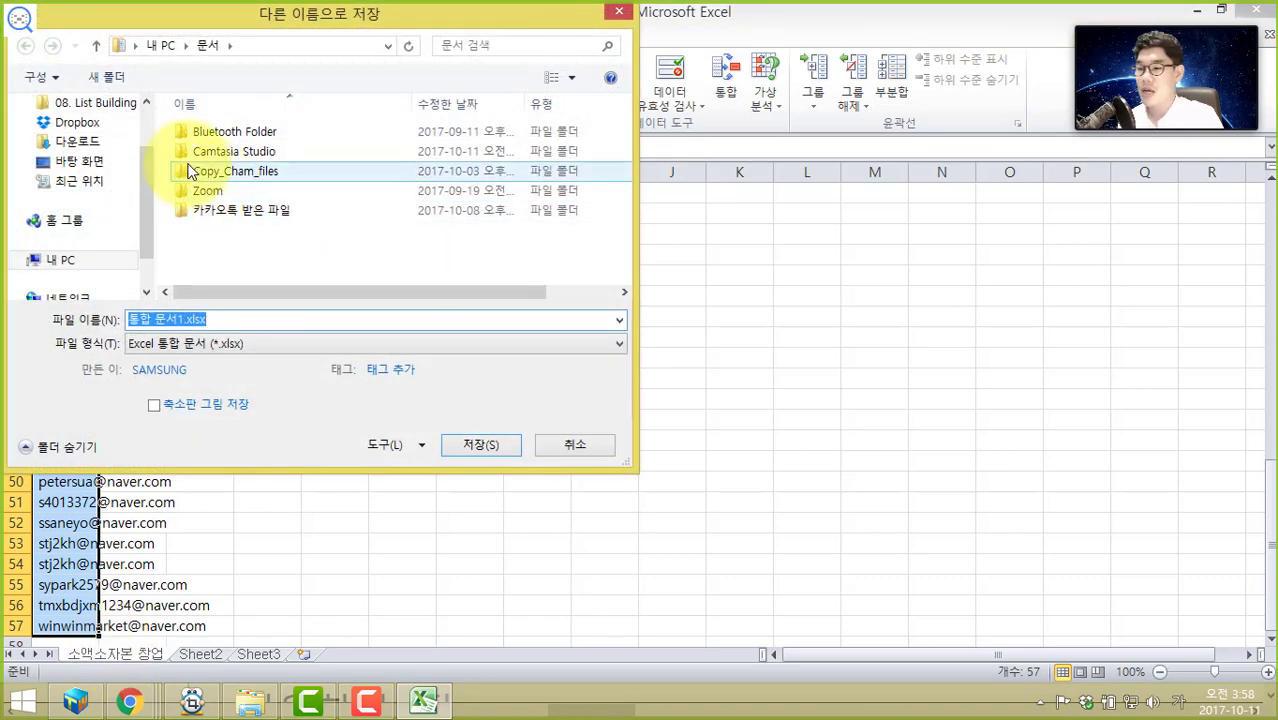
{"action": "type", "text": "비"}
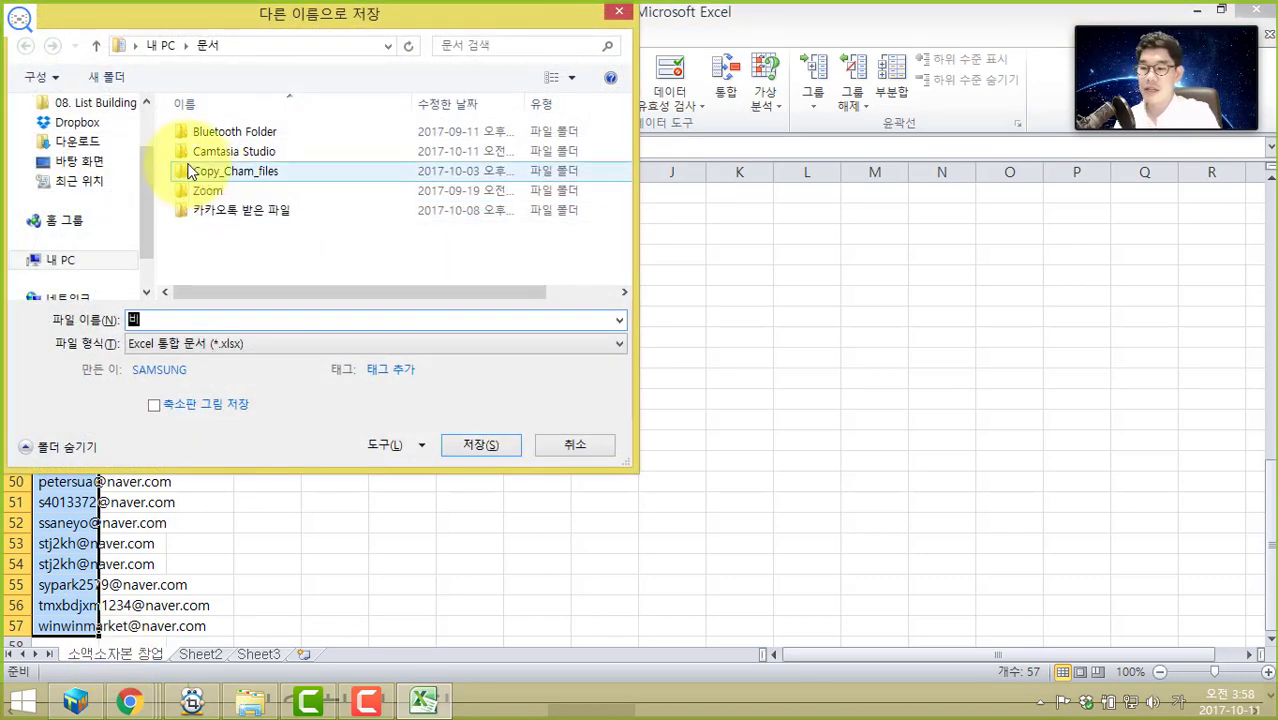
{"action": "type", "text": "즈니스 멘"}
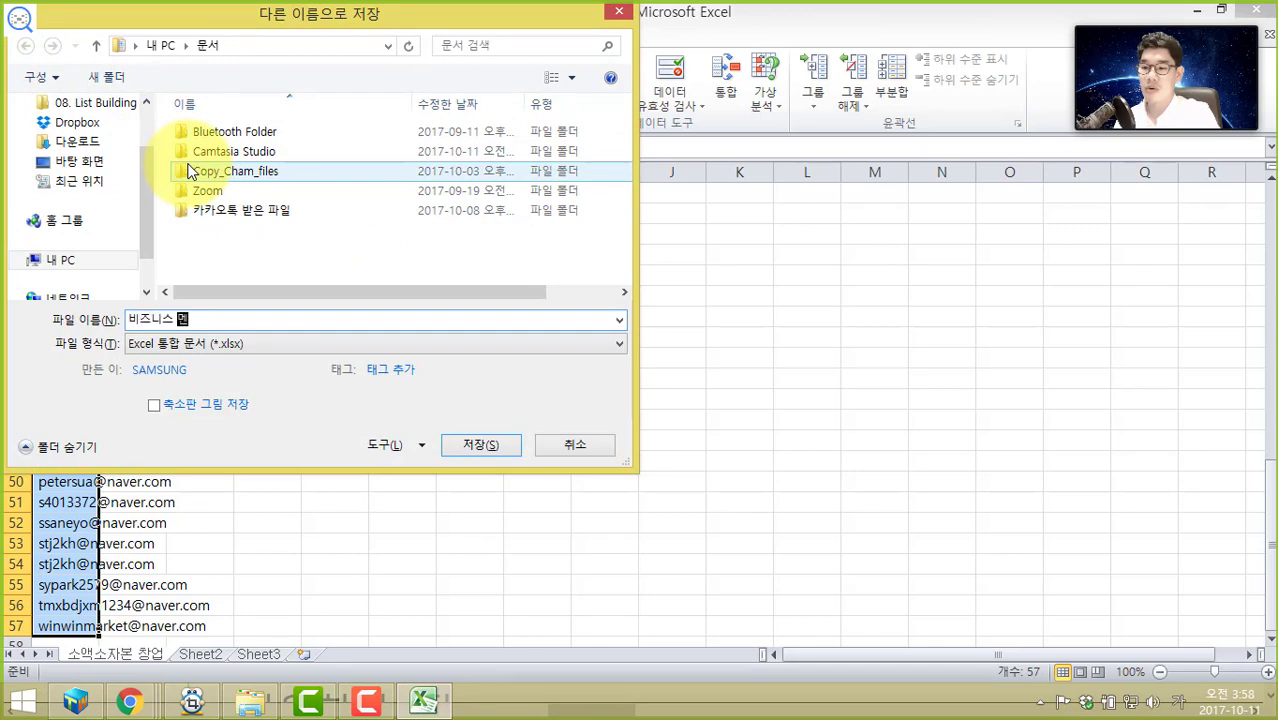
{"action": "type", "text": "토 가이버 카페"}
{"action": "key", "text": "Return"}
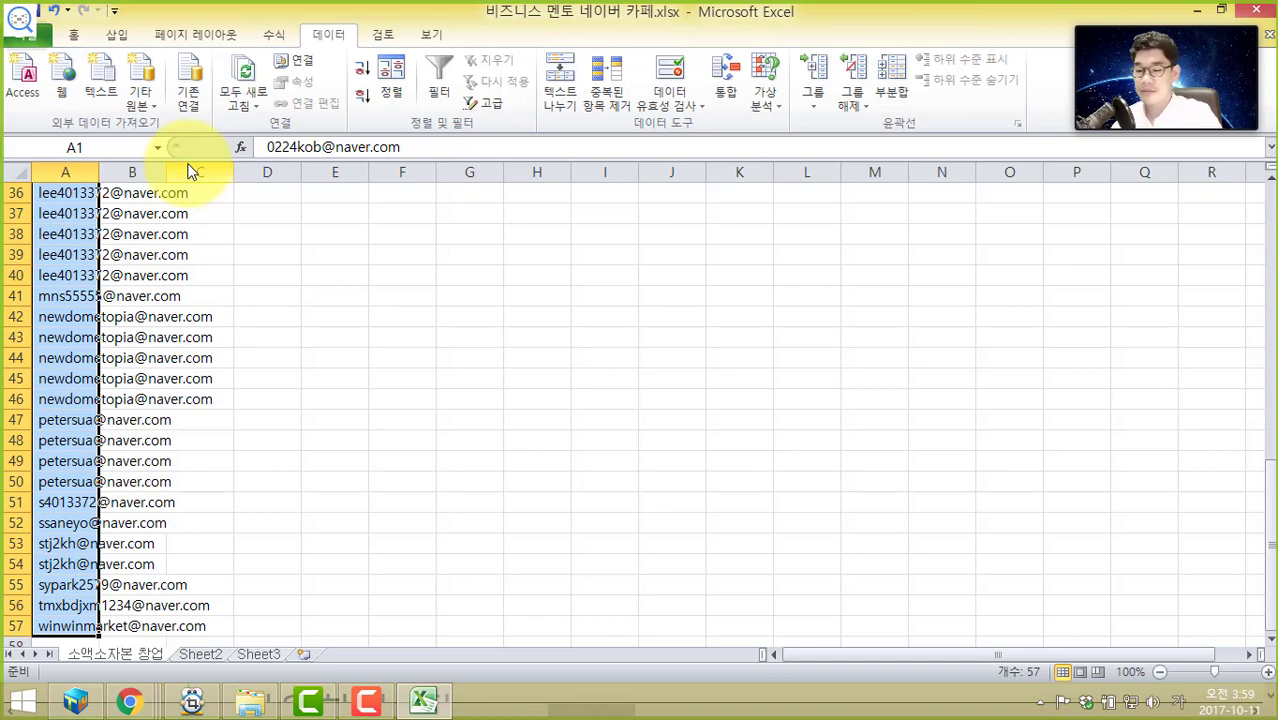
- Switch to the cafe board in Chrome and open the blog of the author of the "비즈센터"모집 post
{"action": "key", "text": "alt+Tab"}
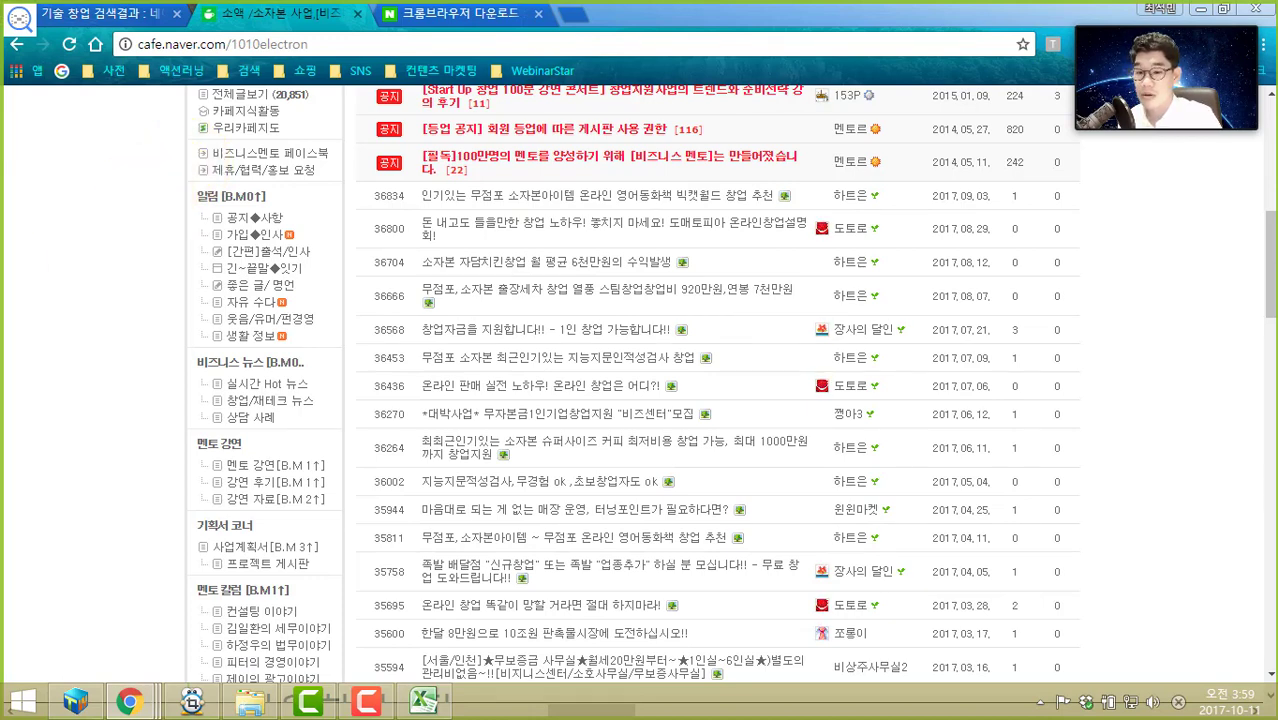
{"action": "scroll", "coordinate": [870, 366], "scroll_direction": "down", "scroll_amount": 1}
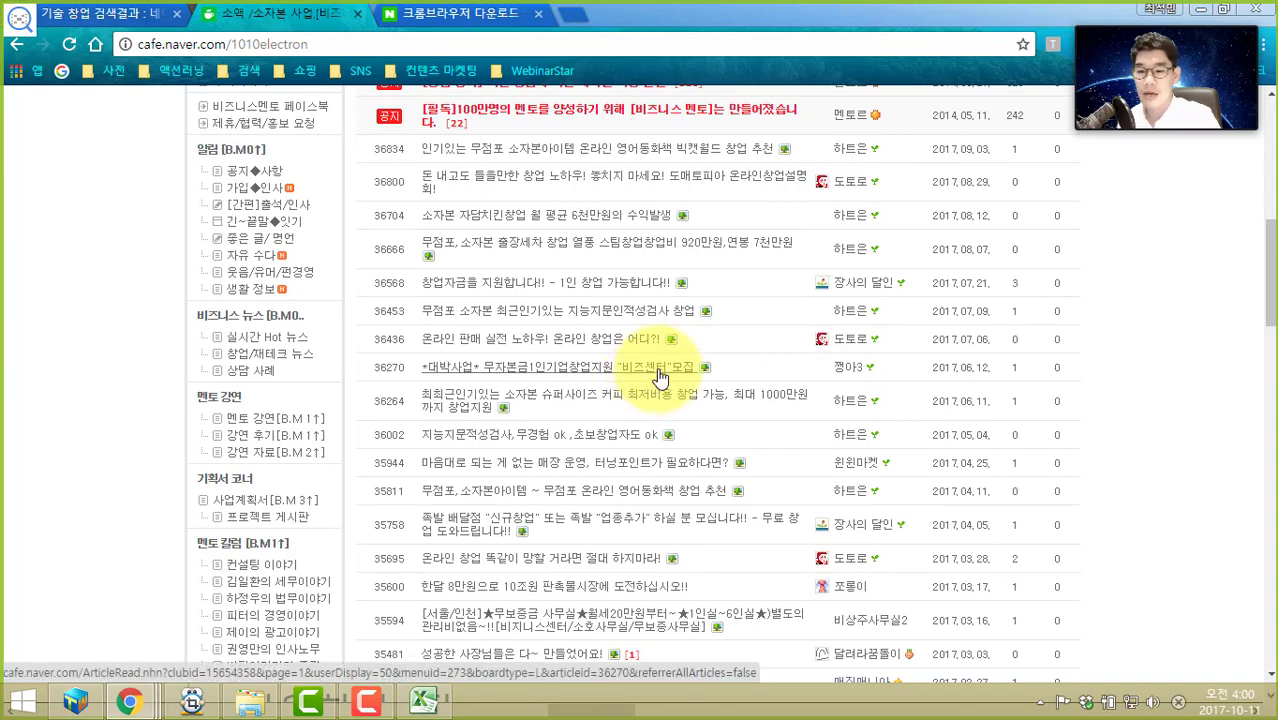
{"action": "scroll", "coordinate": [510, 366], "scroll_direction": "down", "scroll_amount": 1}
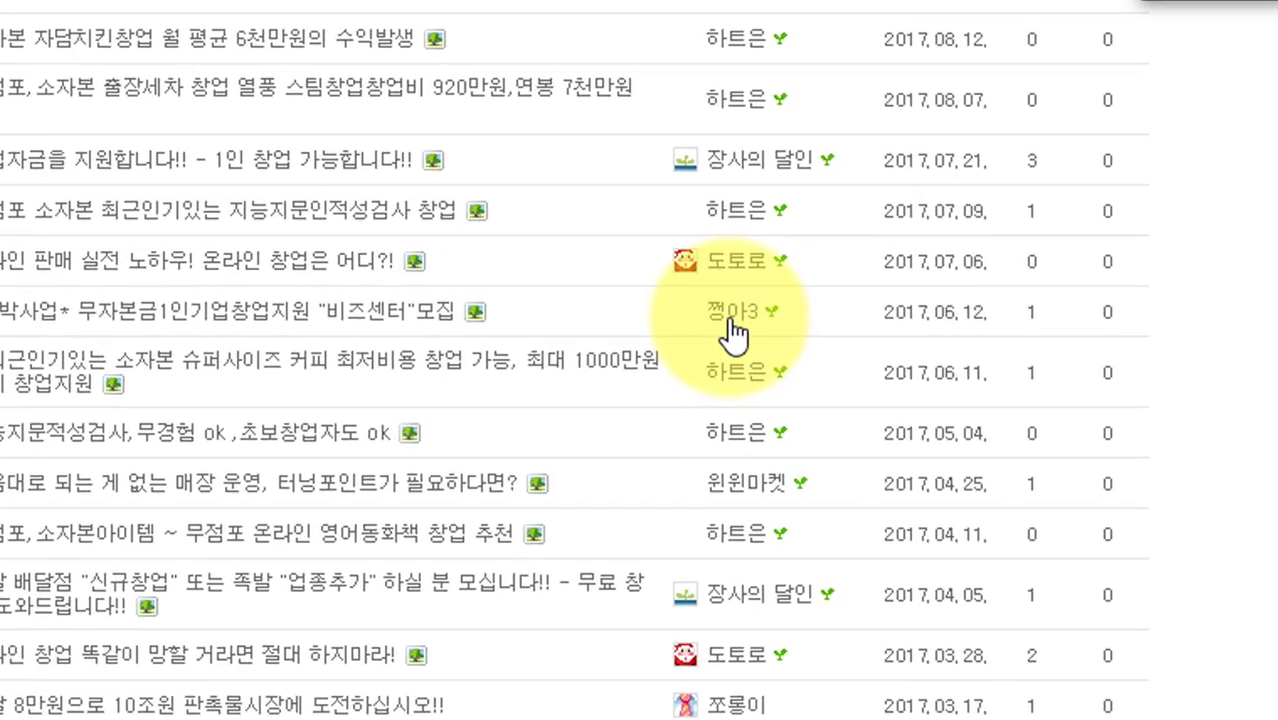
{"action": "left_click", "coordinate": [856, 312]}
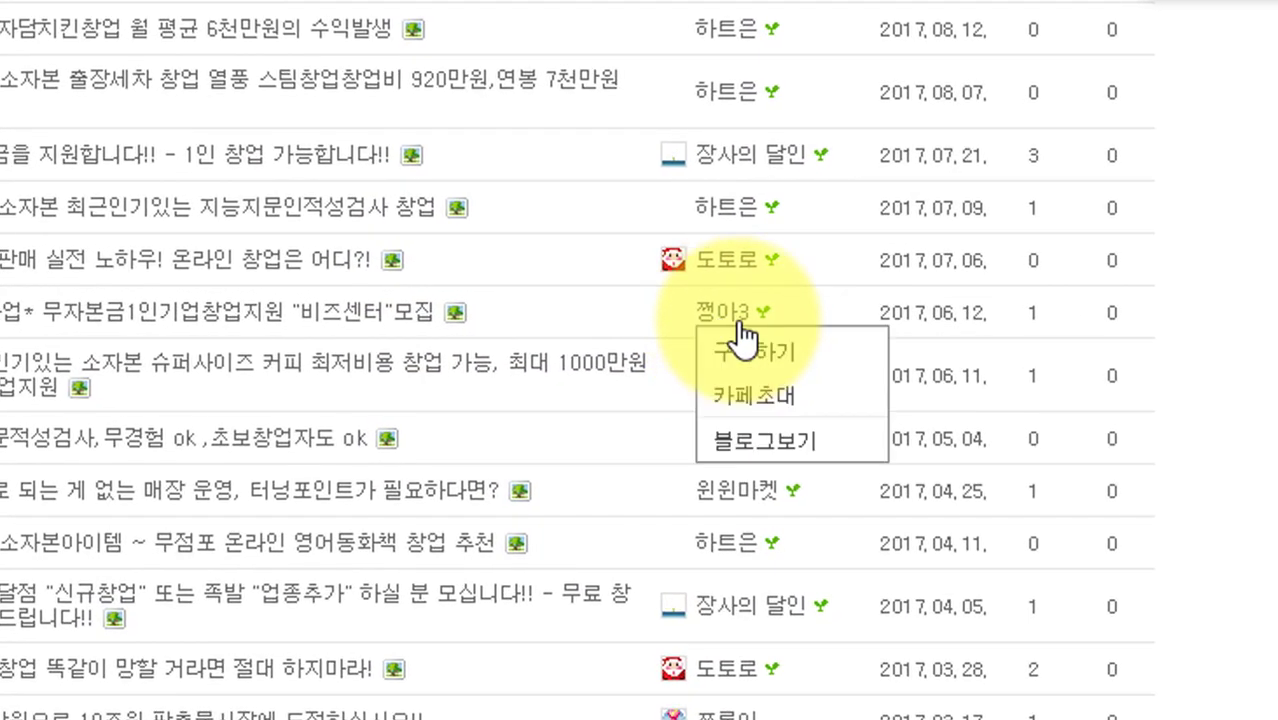
{"action": "left_click", "coordinate": [778, 440]}
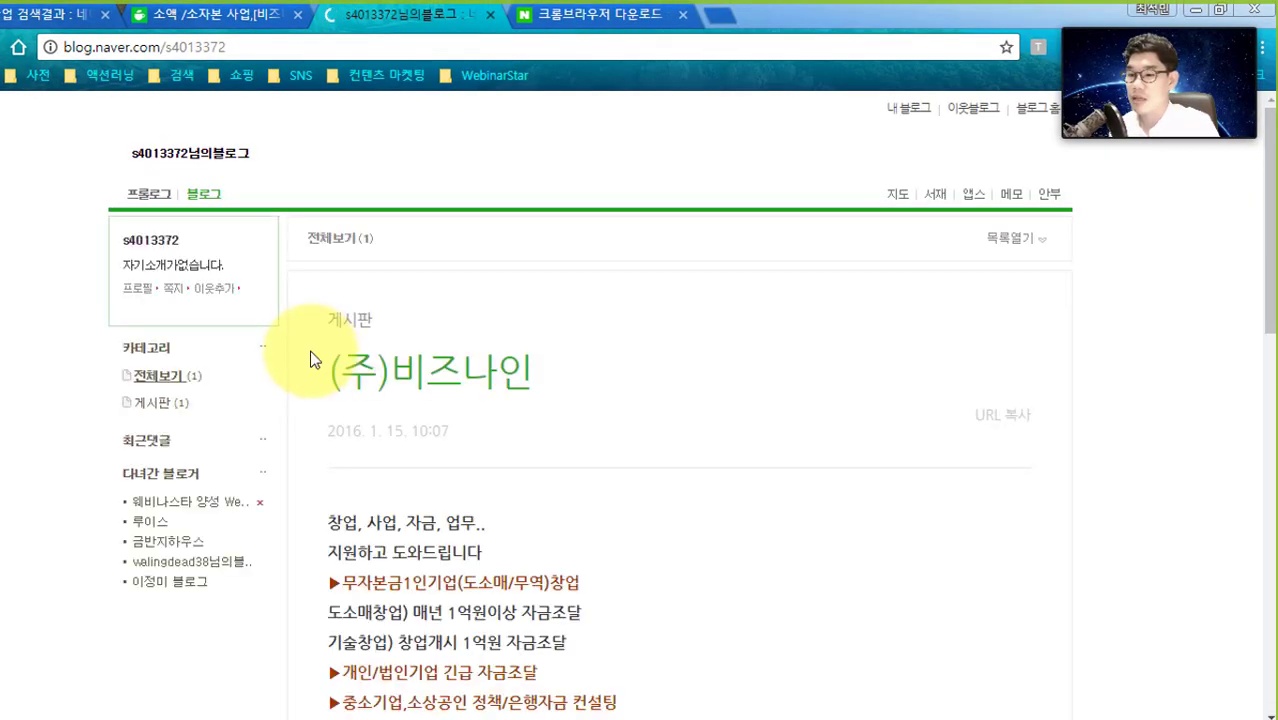
- Open a new e-mail to the blog owner via the note form, with the subject "안녕하세요. 비즈니스 멘토 카페에서 보고 연락 드립니다."
{"action": "left_click", "coordinate": [173, 290]}
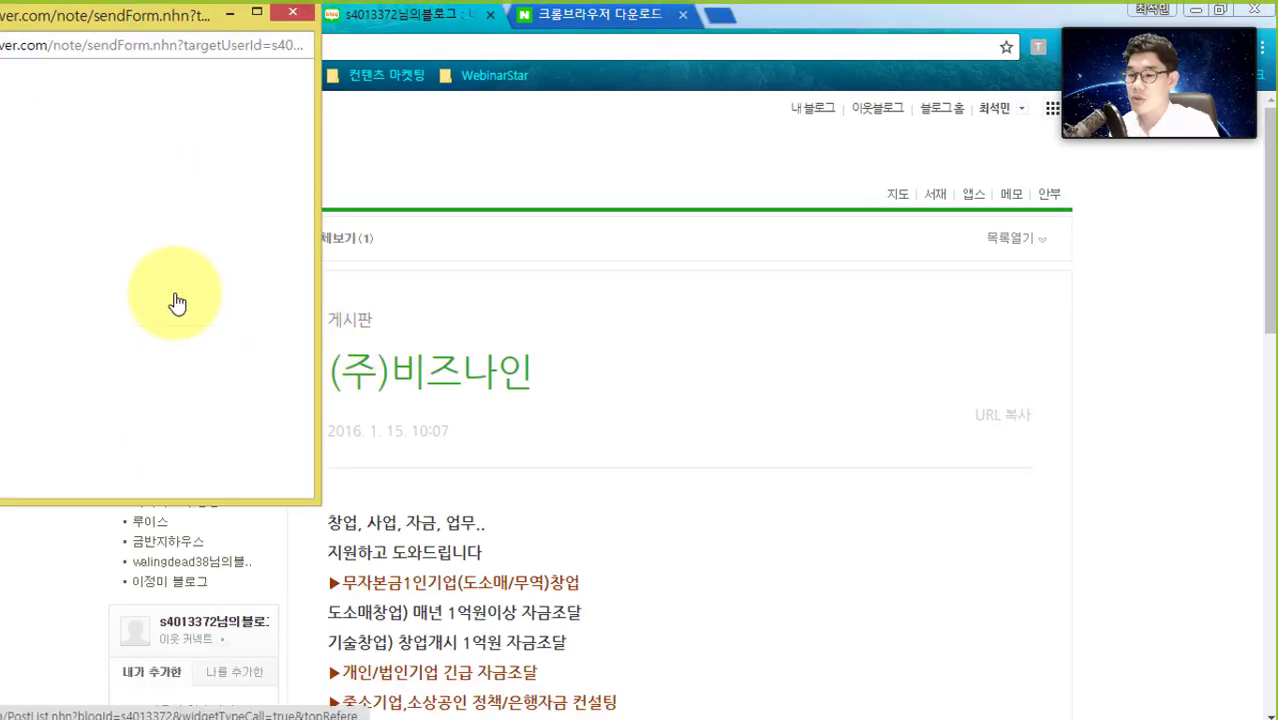
{"action": "left_click", "coordinate": [328, 74]}
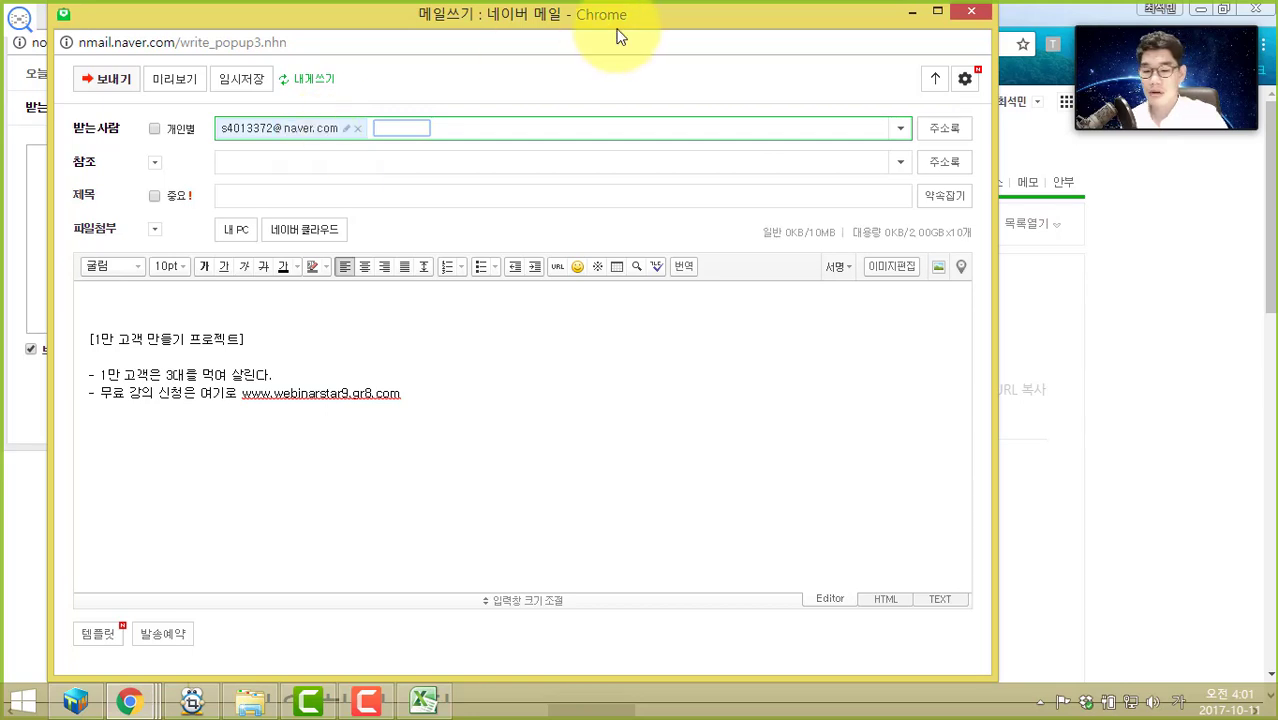
{"action": "left_click", "coordinate": [440, 197]}
{"action": "type", "text": "안"}
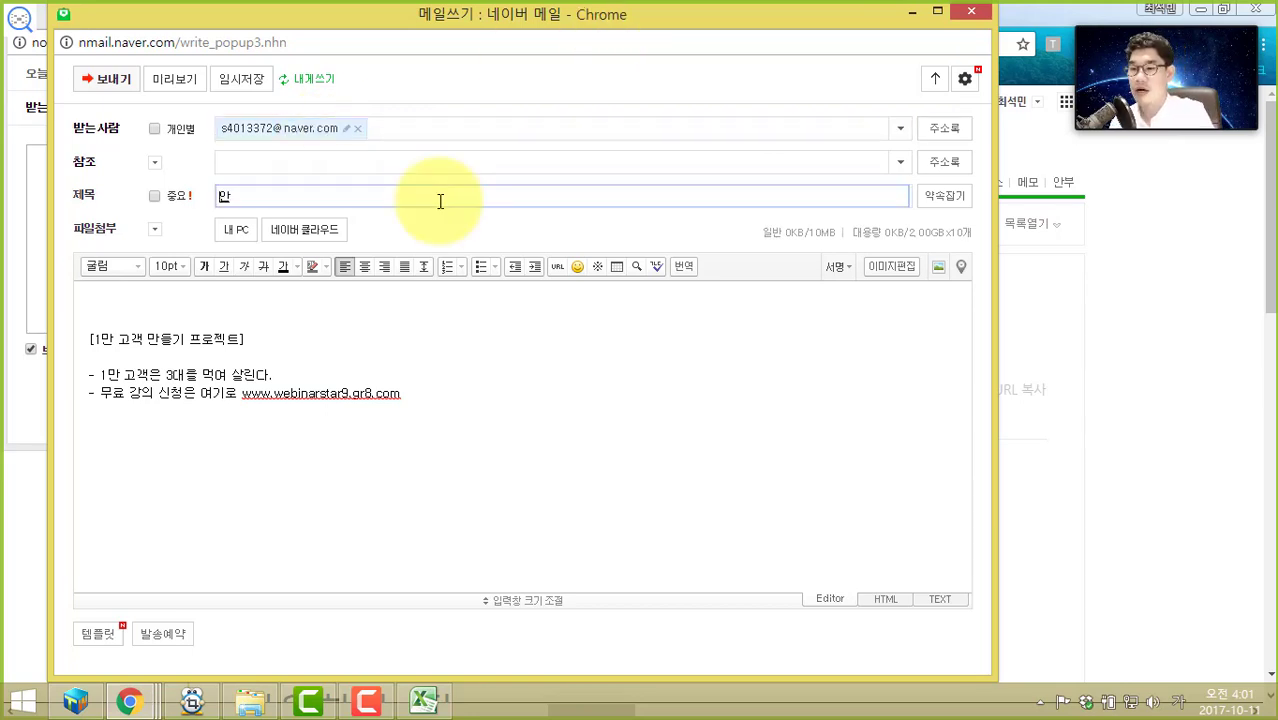
{"action": "type", "text": "녕하셈요. 비즈니스"}
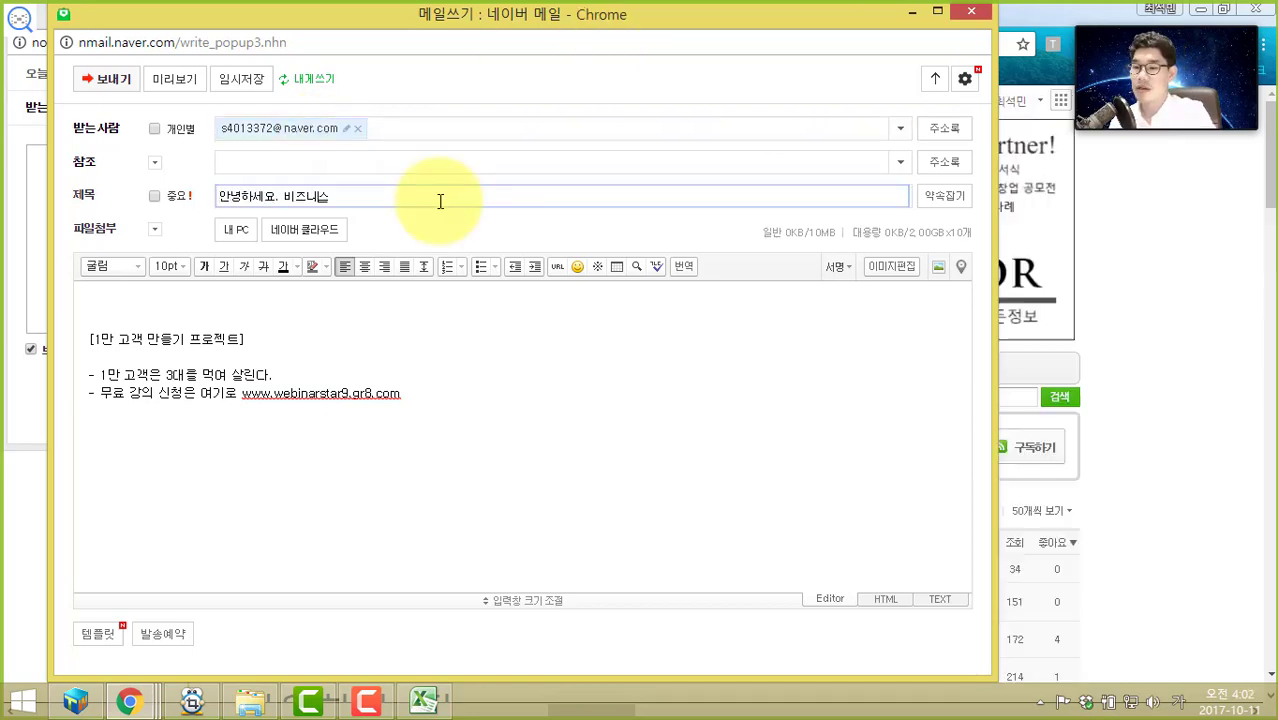
{"action": "type", "text": " 멘토 카페에서"}
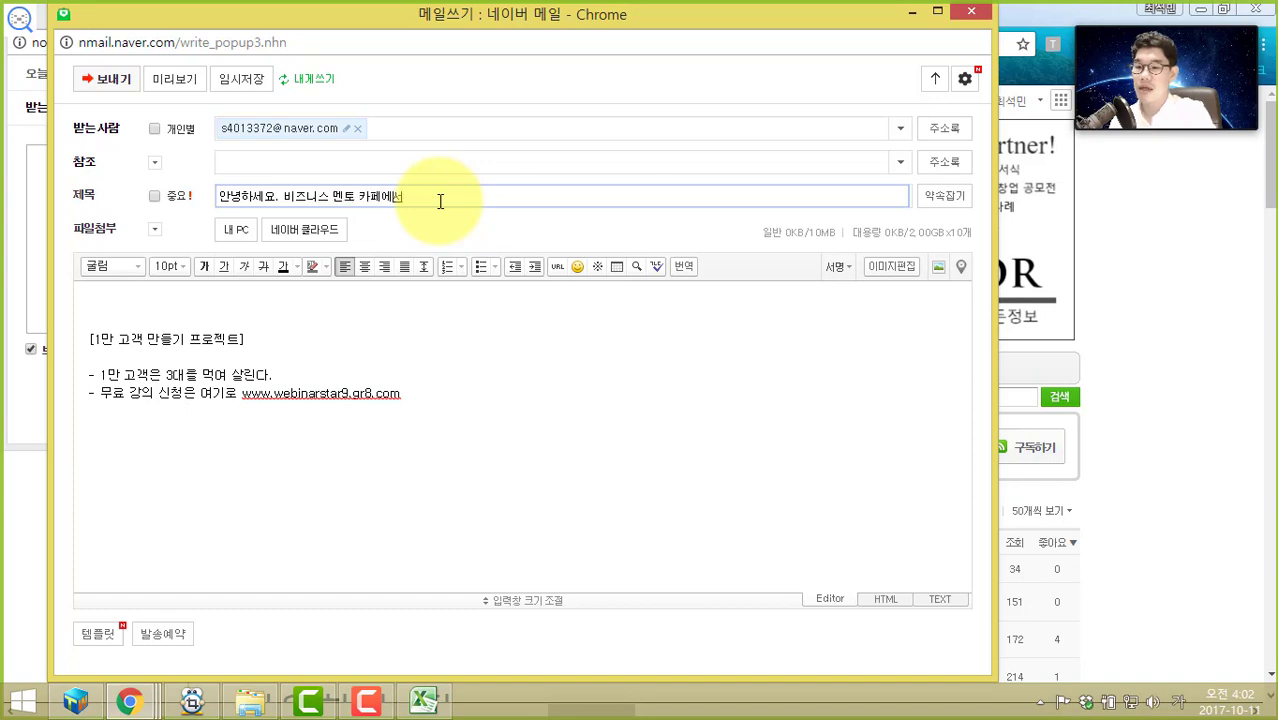
{"action": "type", "text": " 보느 연락 드립니다."}
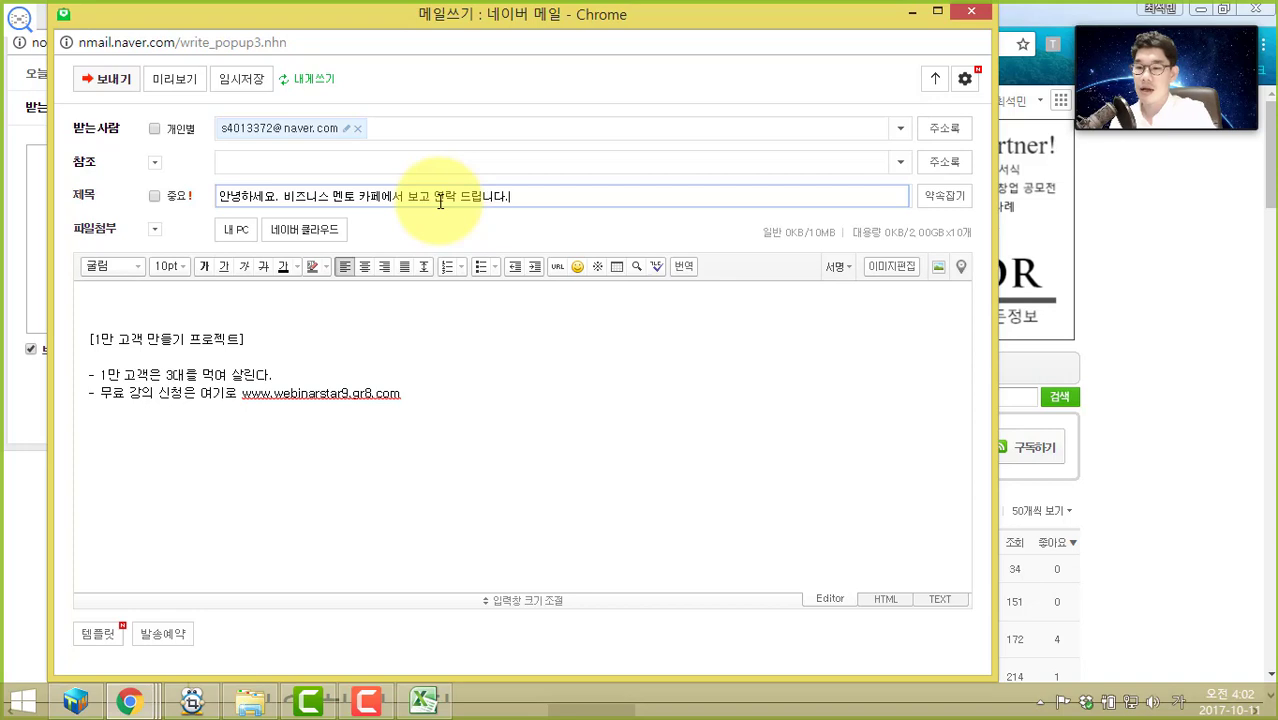
- Replace the default message body with "비즈니스 멘토 카페에서 소자본/창업 게시판에 올리신 글을 보고 이렇게 이메일을 드리게 되었습니다."
{"action": "left_click", "coordinate": [374, 411]}
{"action": "key", "text": "ctrl+a"}
{"action": "key", "text": "Delete"}
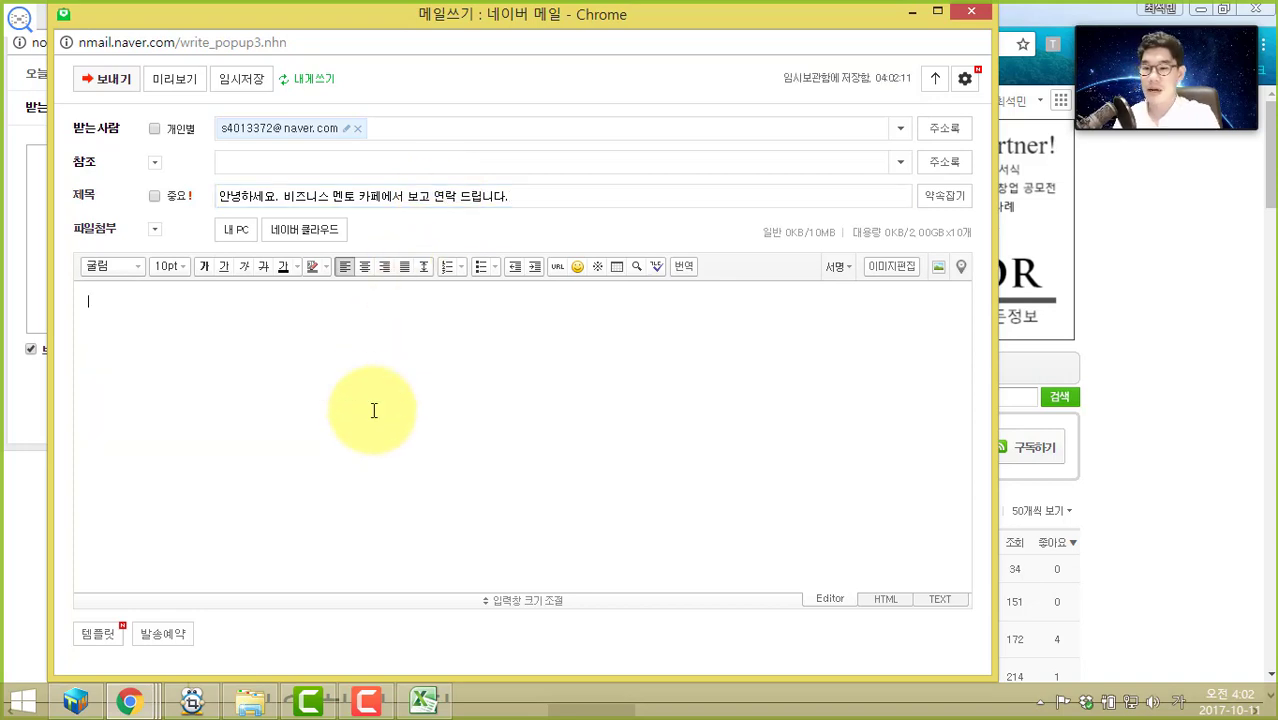
{"action": "type", "text": "비즈닛"}
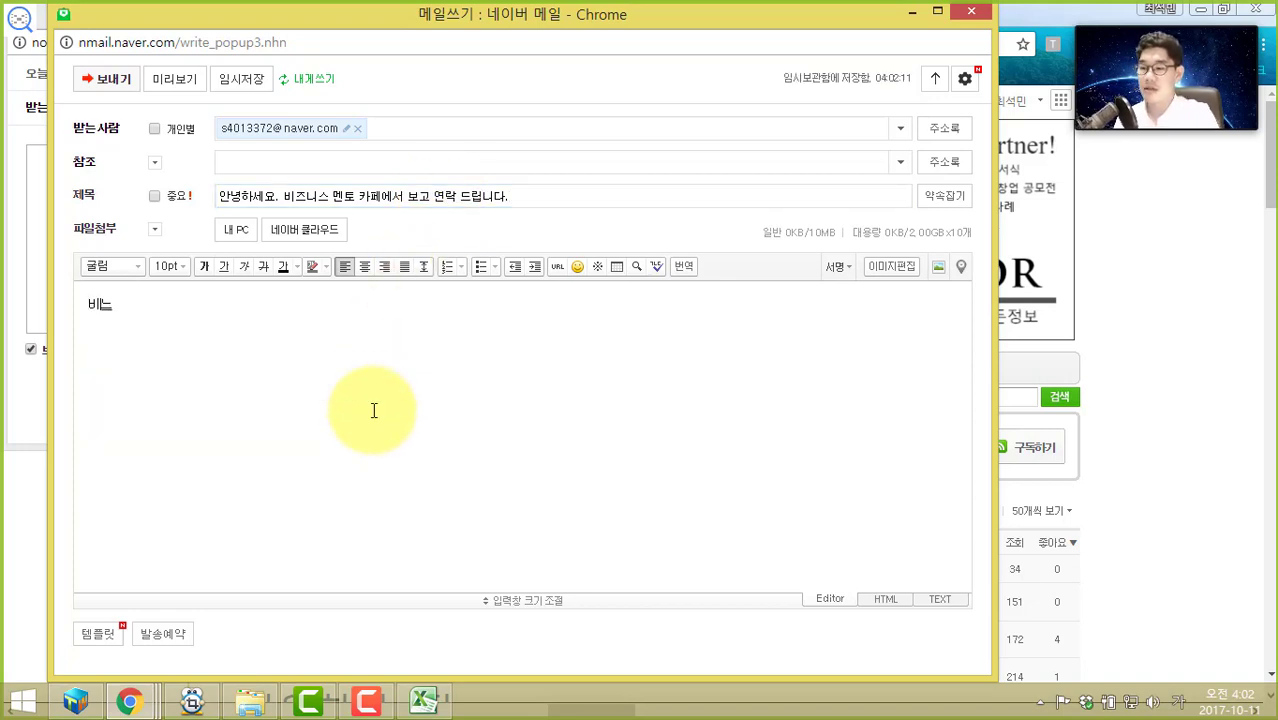
{"action": "type", "text": "스 멘토 "}
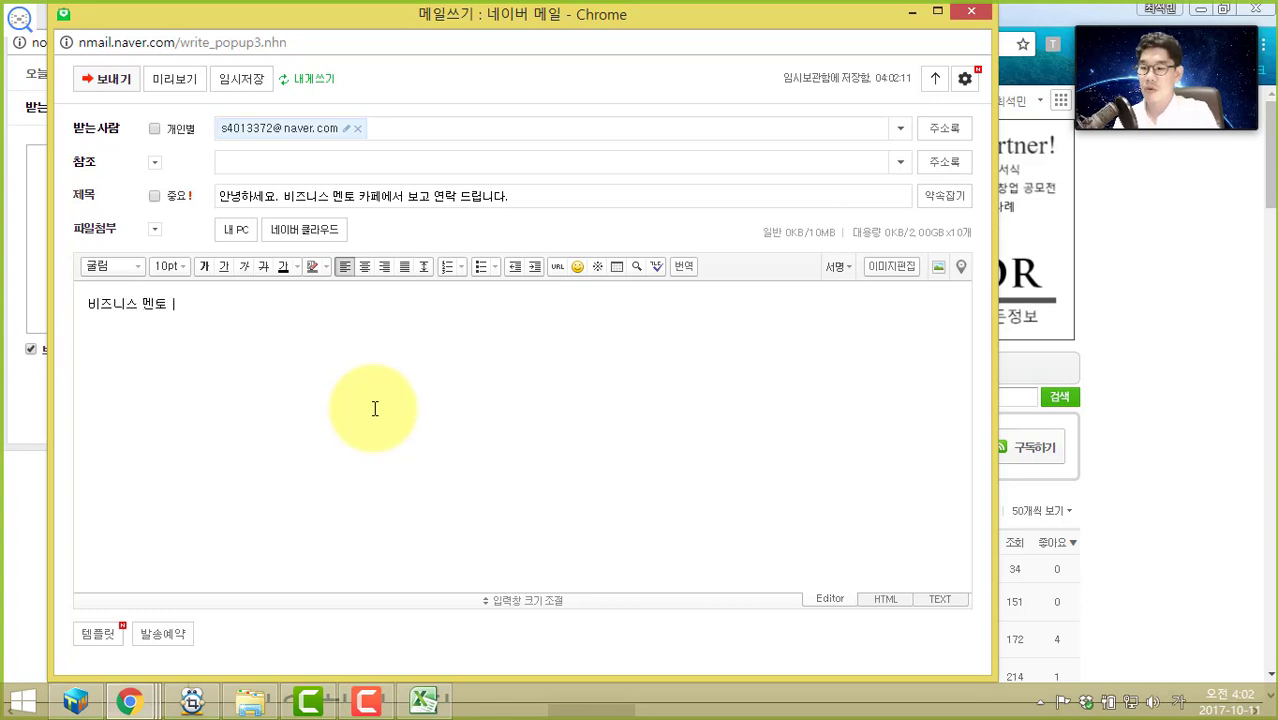
{"action": "type", "text": "카페에서 소잘"}
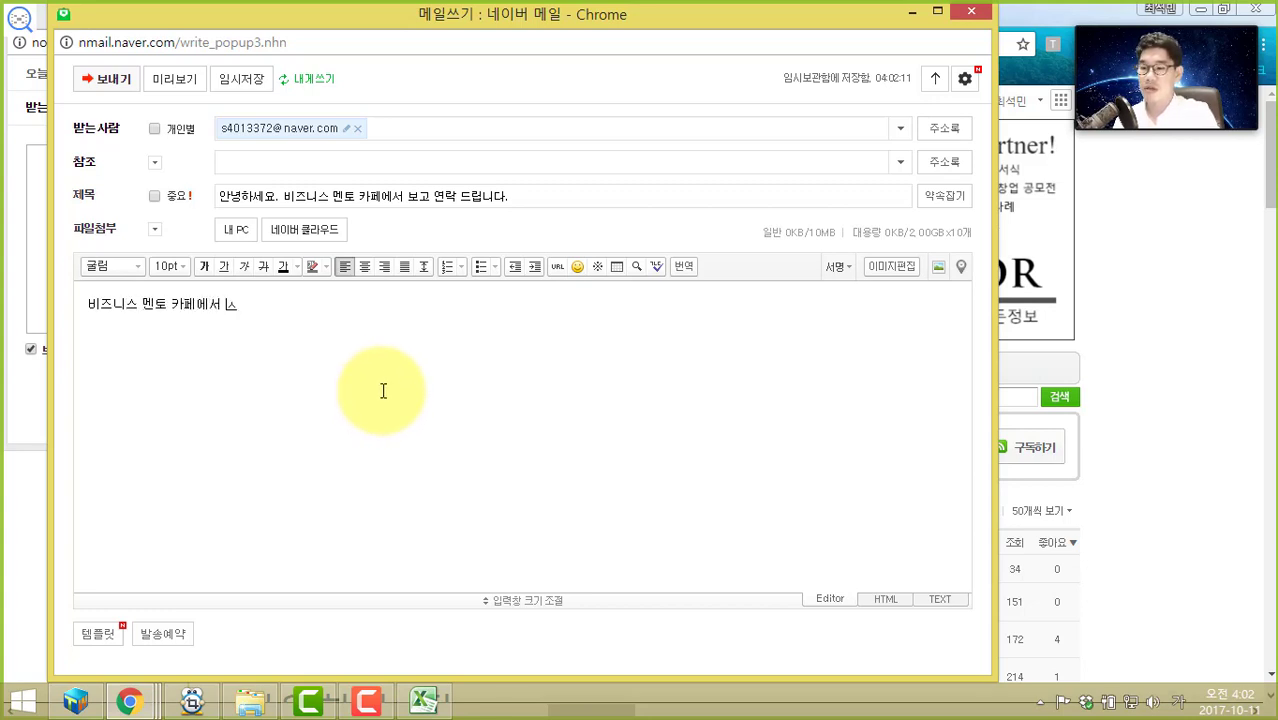
{"action": "type", "text": "본/창"}
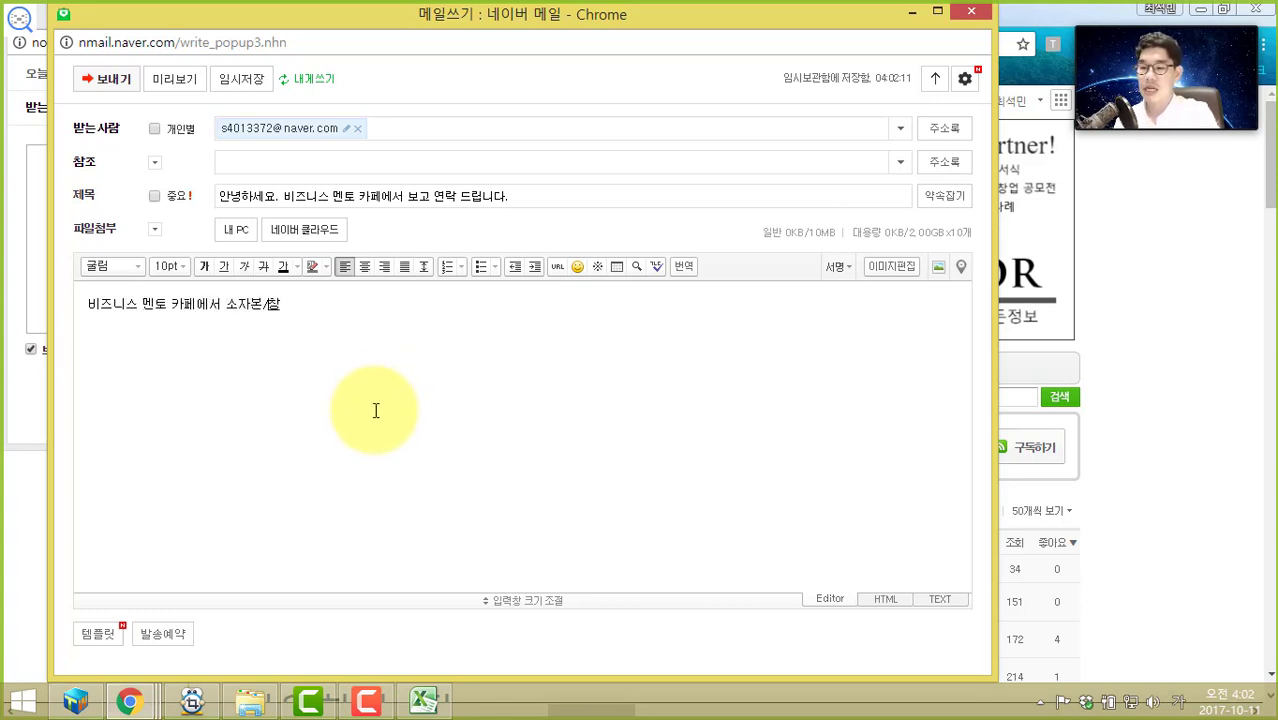
{"action": "type", "text": "업 게시판에 올리신 글을 "}
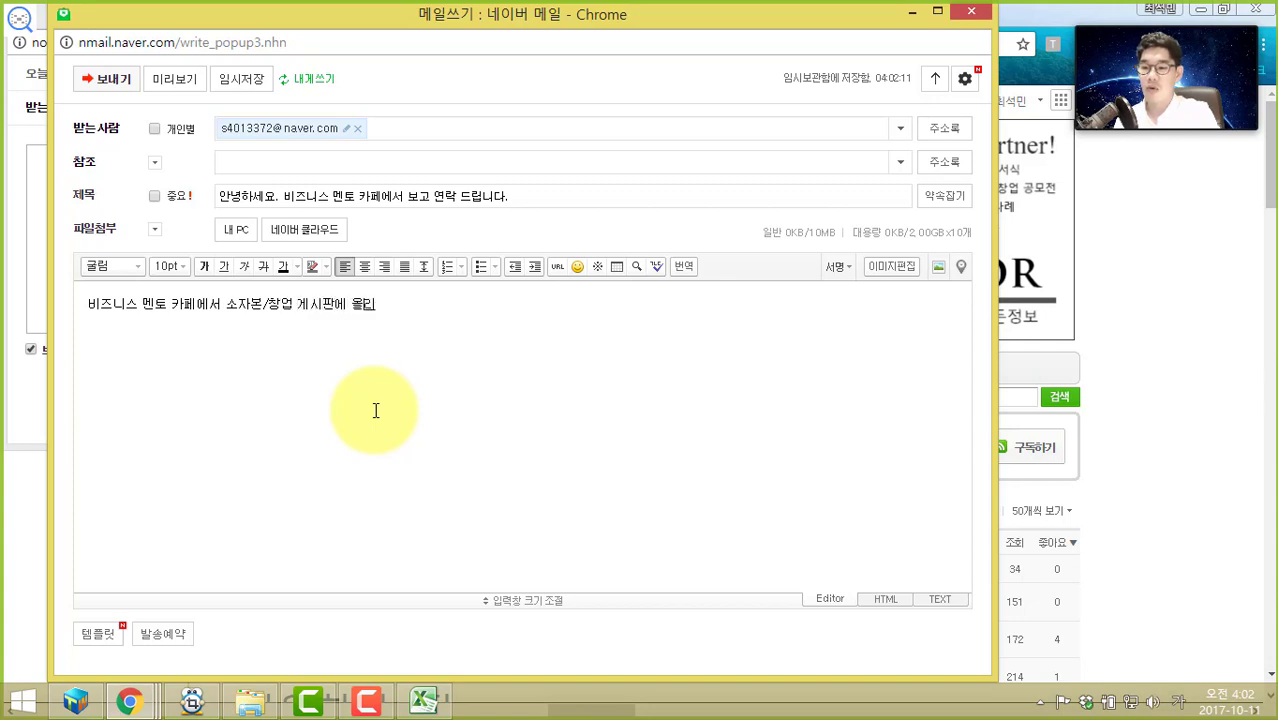
{"action": "type", "text": "보고 "}
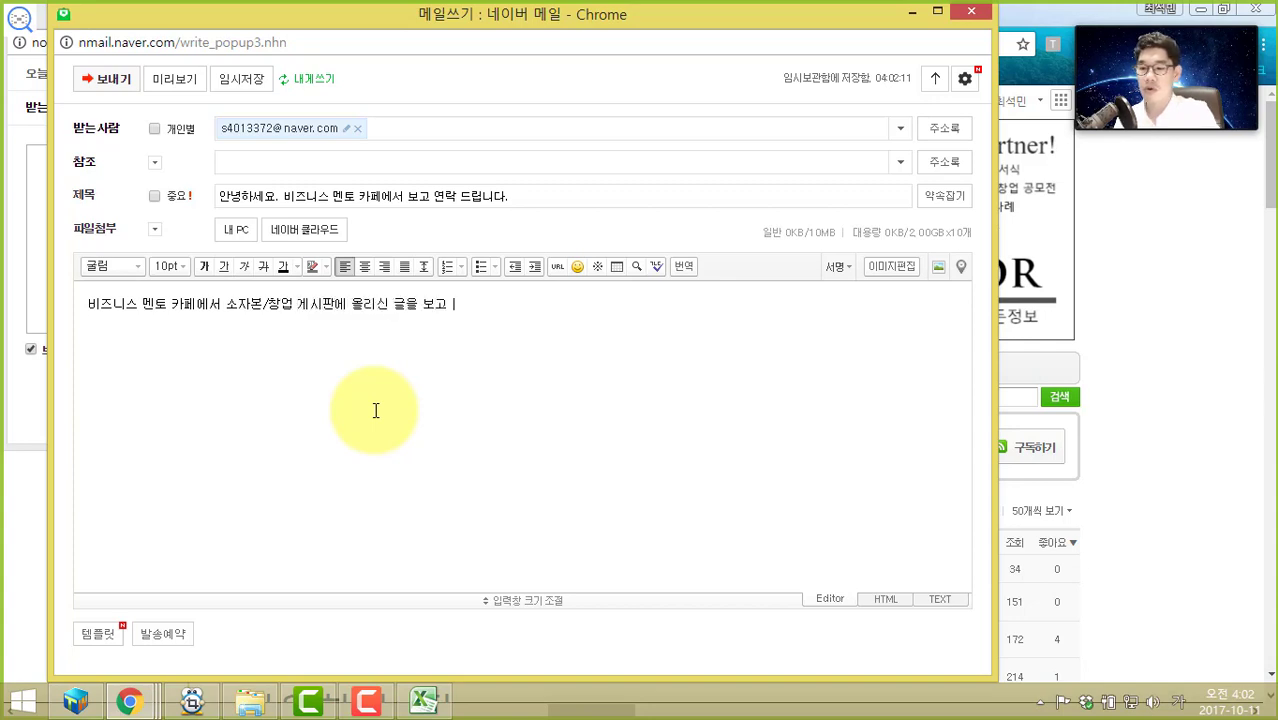
{"action": "type", "text": "이렇게 이메일을 드리게ㄴ"}
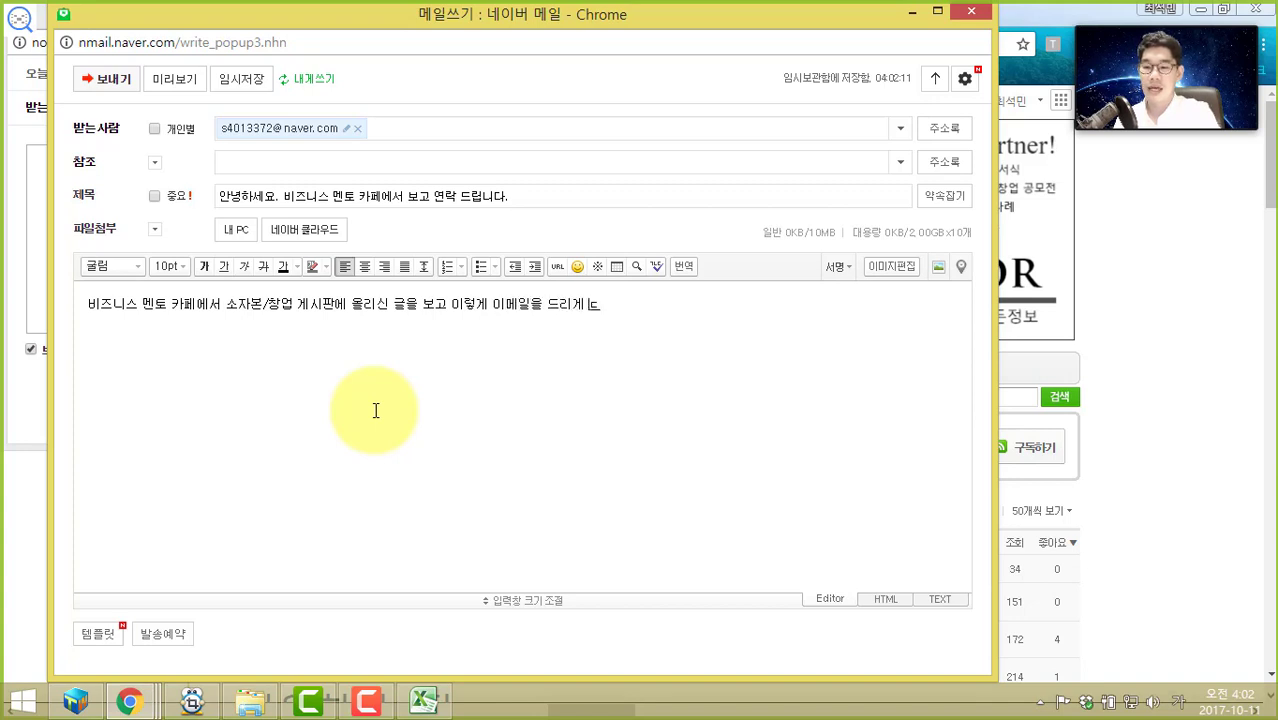
{"action": "key", "text": "BackSpace"}
{"action": "type", "text": "되었습니다.  "}
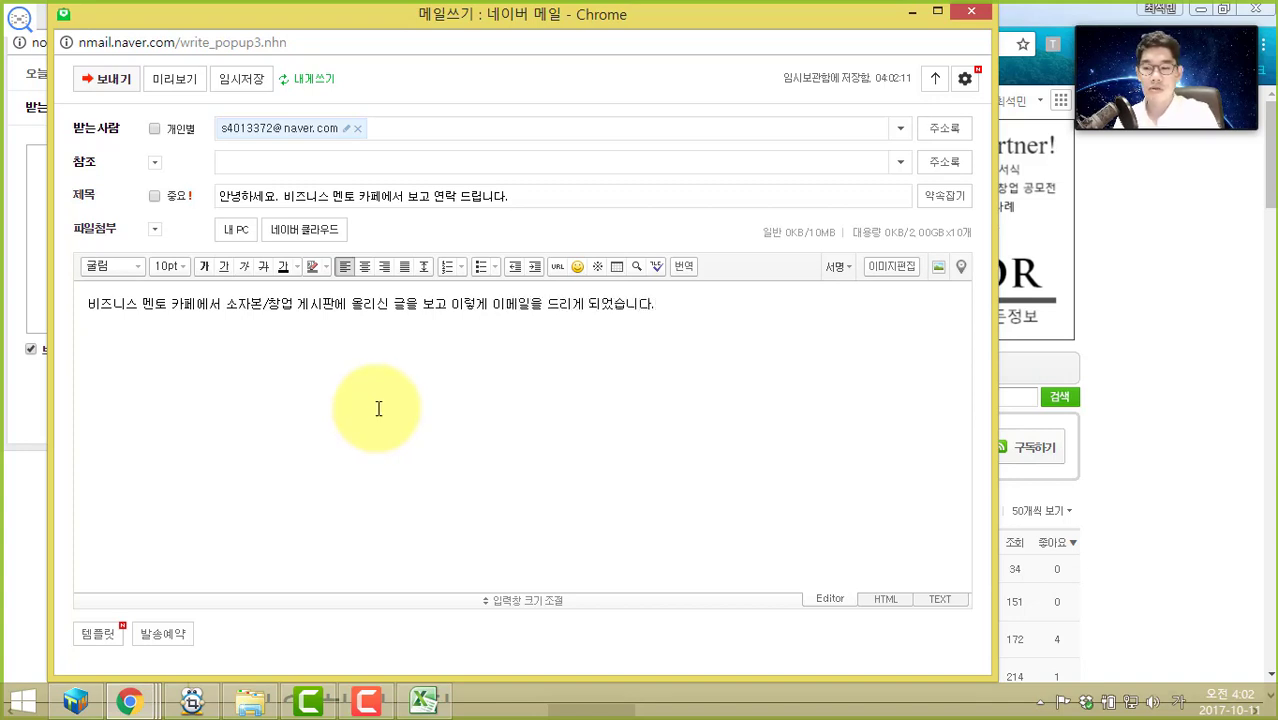
- Add a second paragraph reading "제가 하는 일은 사장님이 하시는 일에 매우 도움이 될 거 같아서 이렇게 이메일을 드리게 되었습니다"
{"action": "type", "text": "제가 하는 일은"}
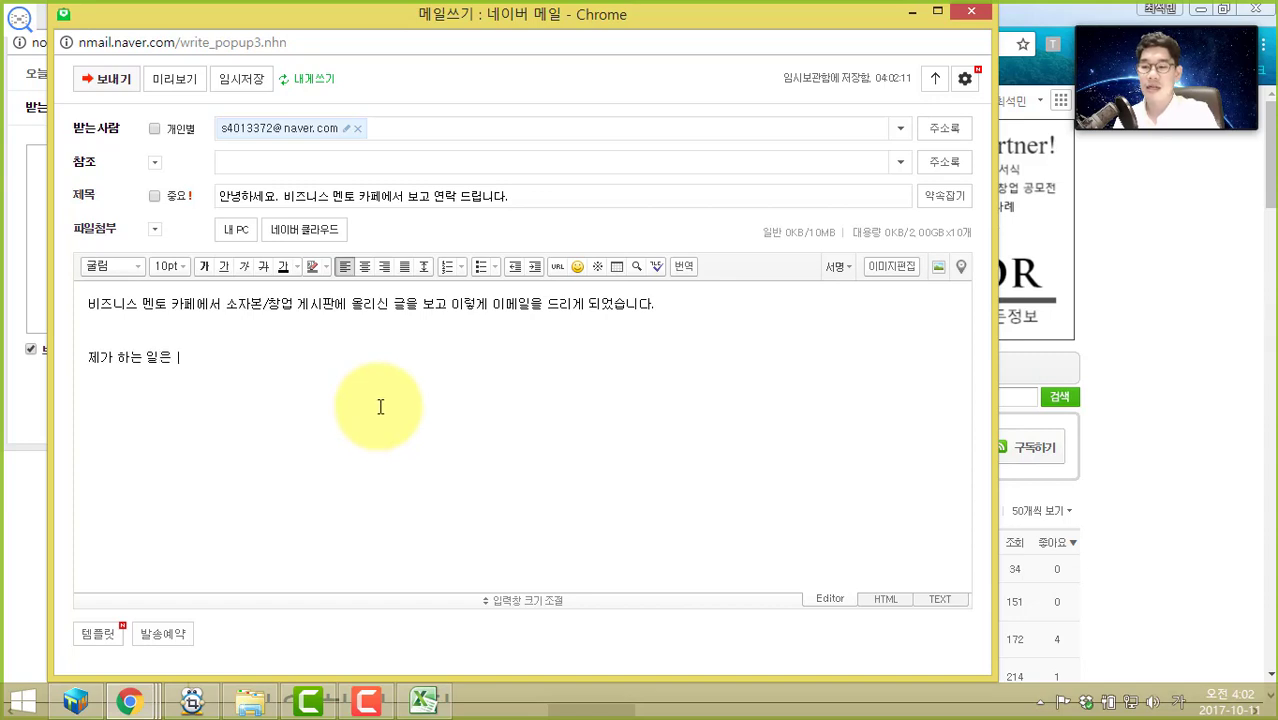
{"action": "type", "text": " 사장님이 하시느 ㄴ일"}
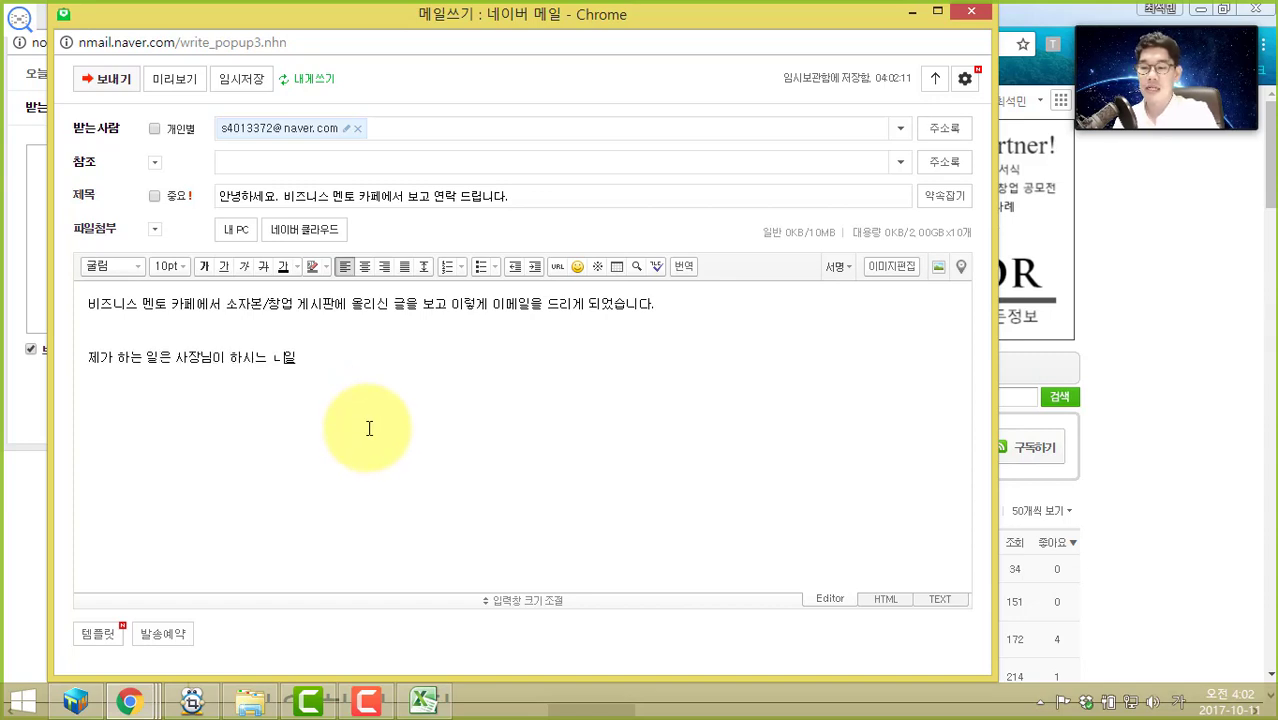
{"action": "key", "text": "BackSpace"}
{"action": "key", "text": "BackSpace"}
{"action": "key", "text": "BackSpace"}
{"action": "key", "text": "BackSpace"}
{"action": "type", "text": "는 일에 매우 도움이 "}
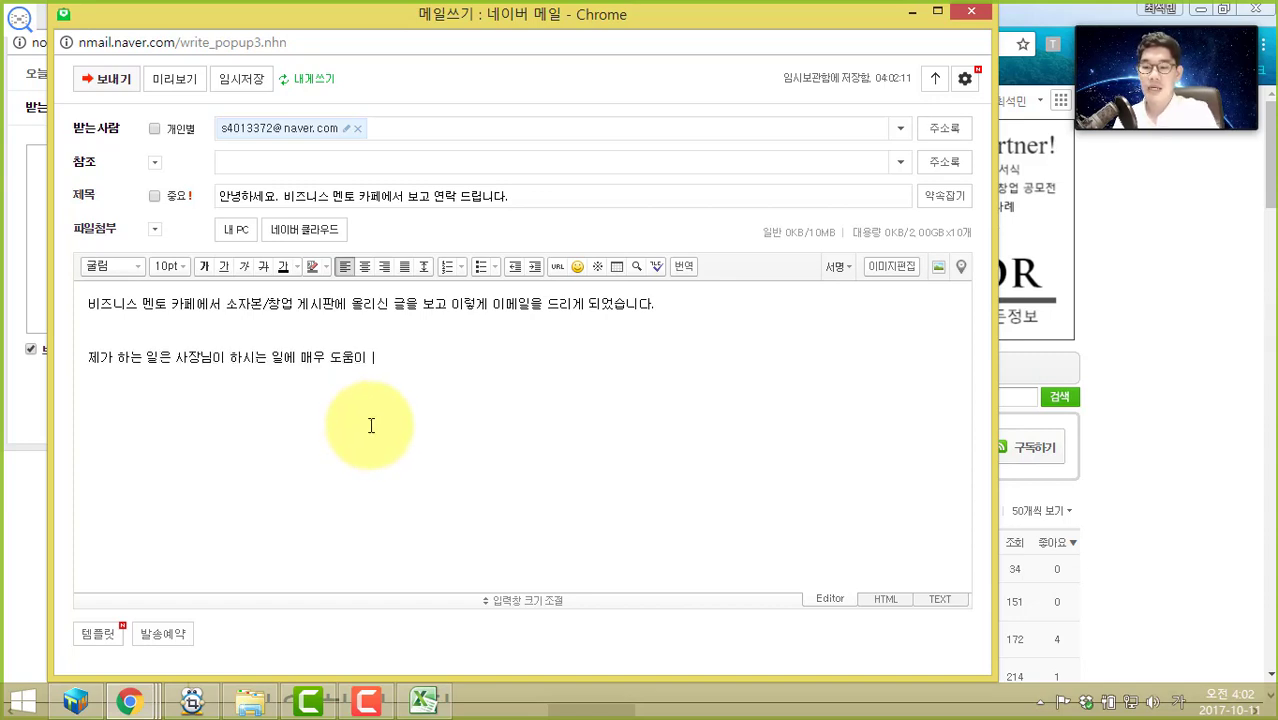
{"action": "type", "text": "될 거 "}
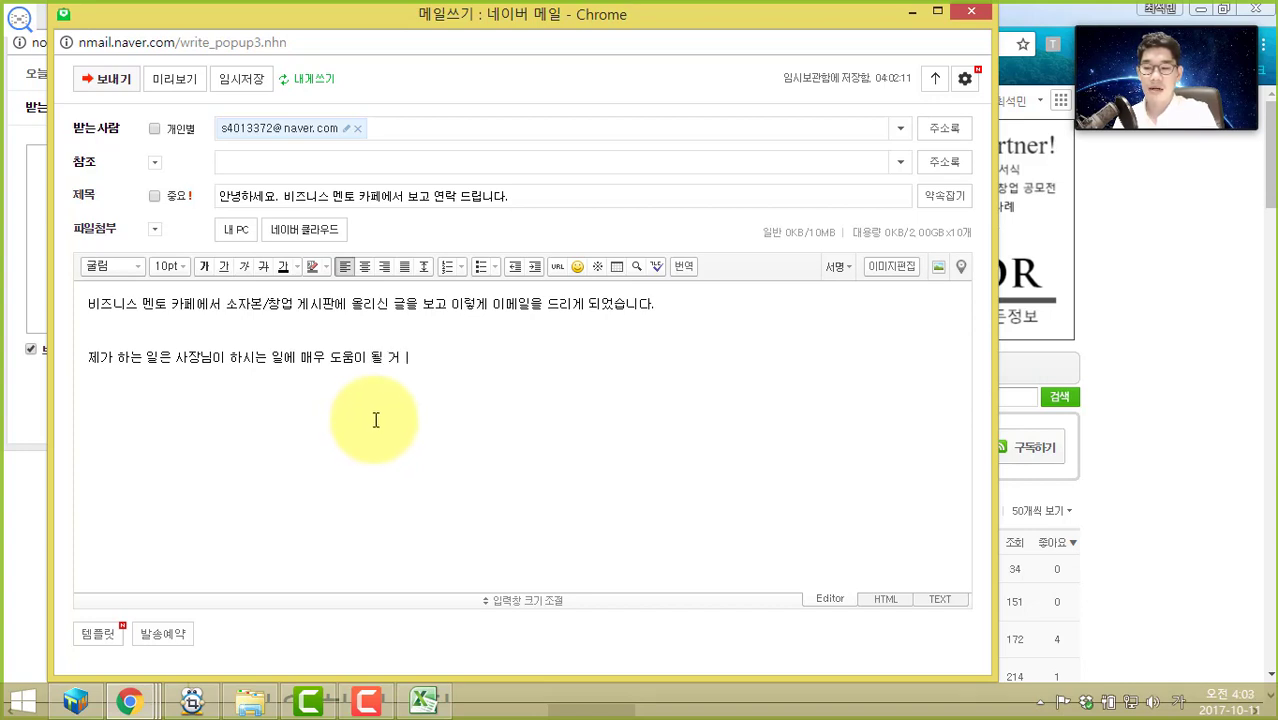
{"action": "type", "text": "같아서 이렇게 이메미일을 드리게 되머"}
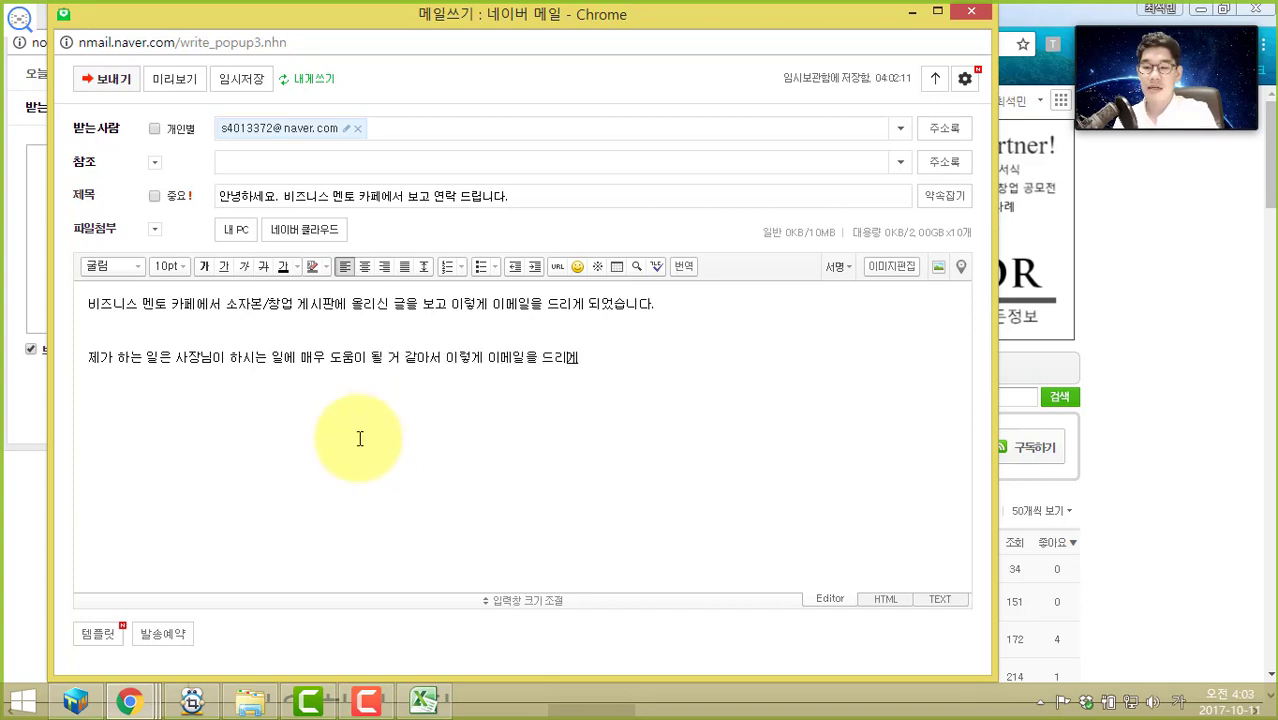
{"action": "type", "text": "었습니다"}
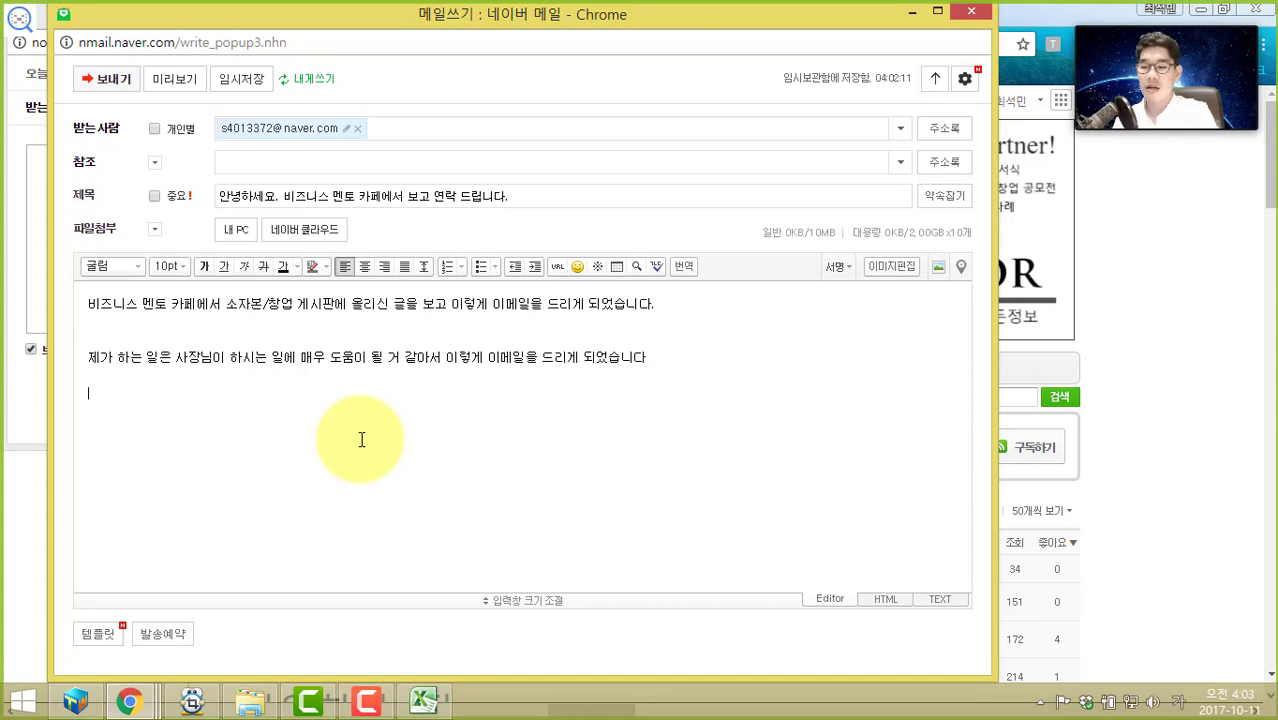
- Add a 0000 placeholder line and, below it, the closing request "검토해 보시고 연락 주시면 감사하겠습니다."
{"action": "type", "text": "0000"}
{"action": "key", "text": "Return"}
{"action": "type", "text": "덥"}
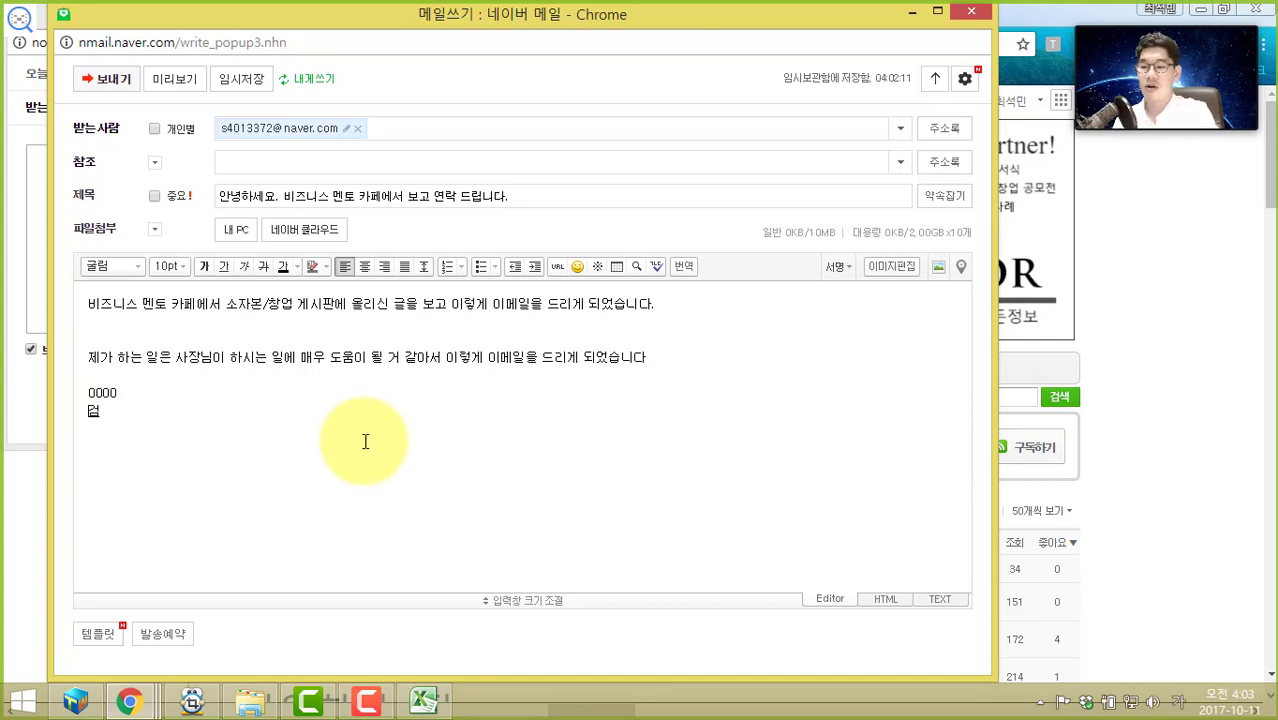
{"action": "type", "text": "토해보"}
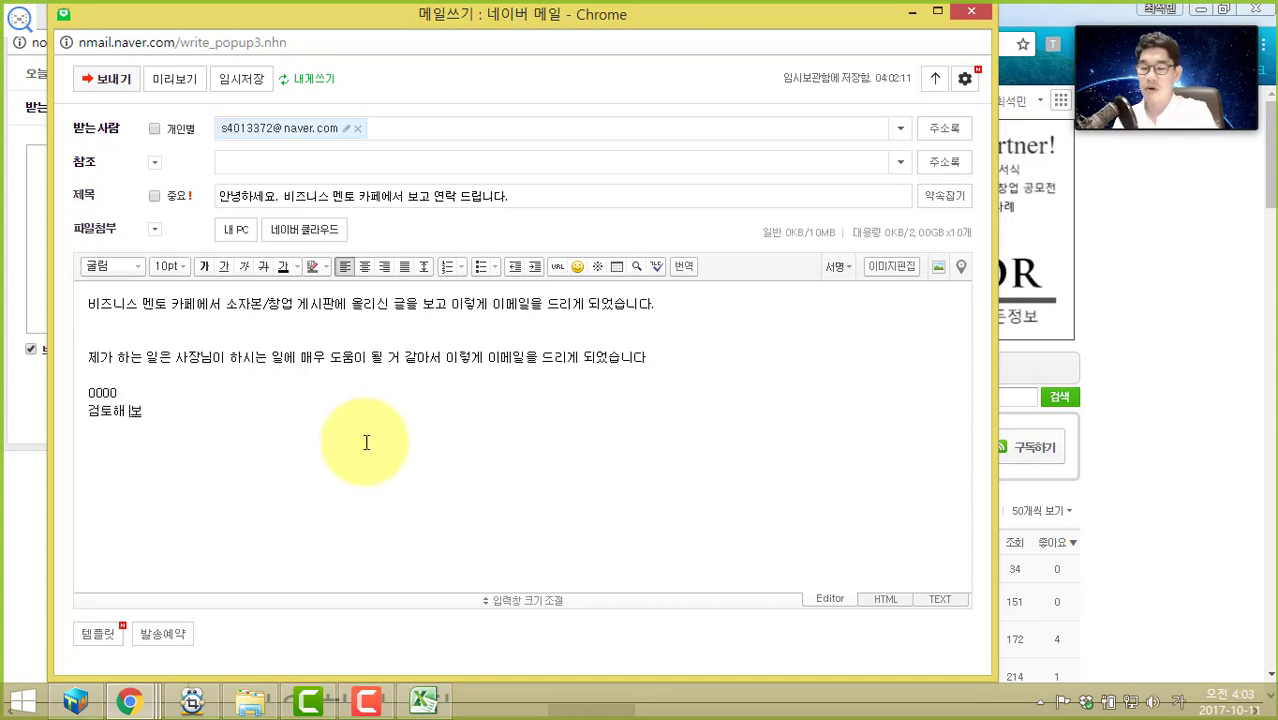
{"action": "type", "text": "시고 연락 주시면 감사하겠스"}
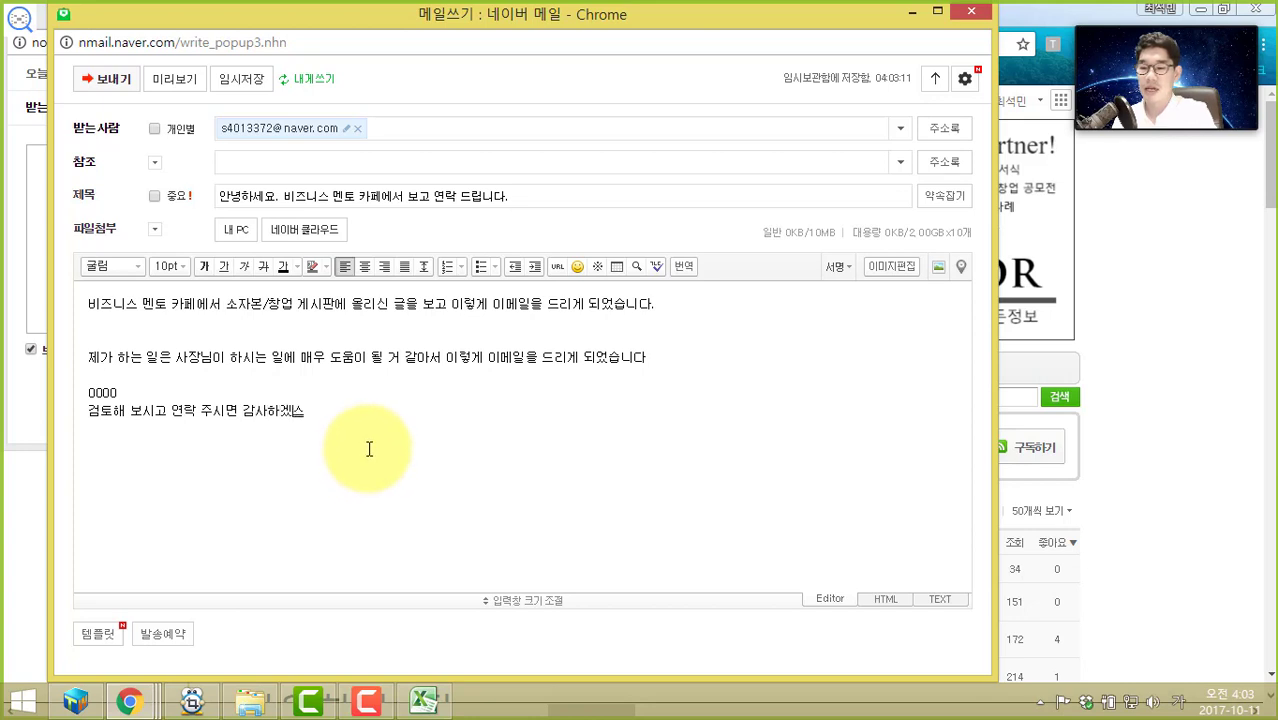
{"action": "type", "text": "습니다."}
- Sign the message with the placeholder lines "000 회사" and "대표 0000 올림."
{"action": "key", "text": "Return"}
{"action": "type", "text": "회사"}
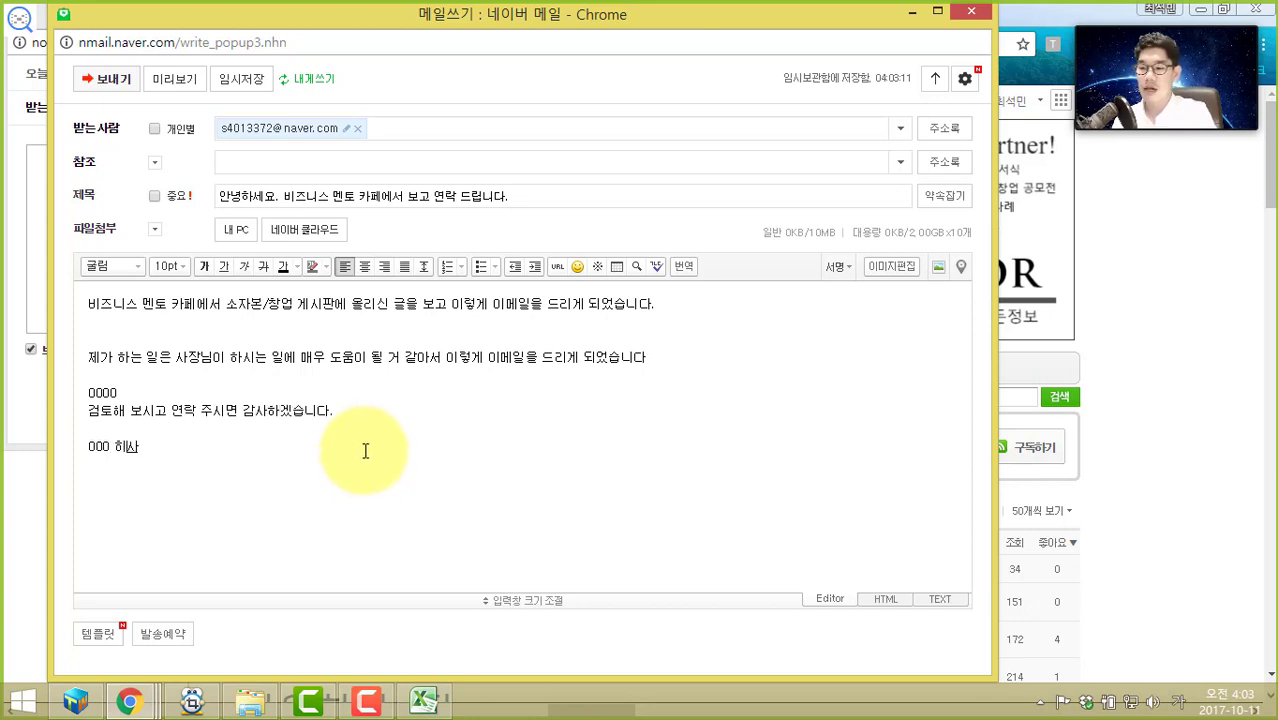
{"action": "key", "text": "Return"}
{"action": "type", "text": "대표 이000 ㄷㅇ"}
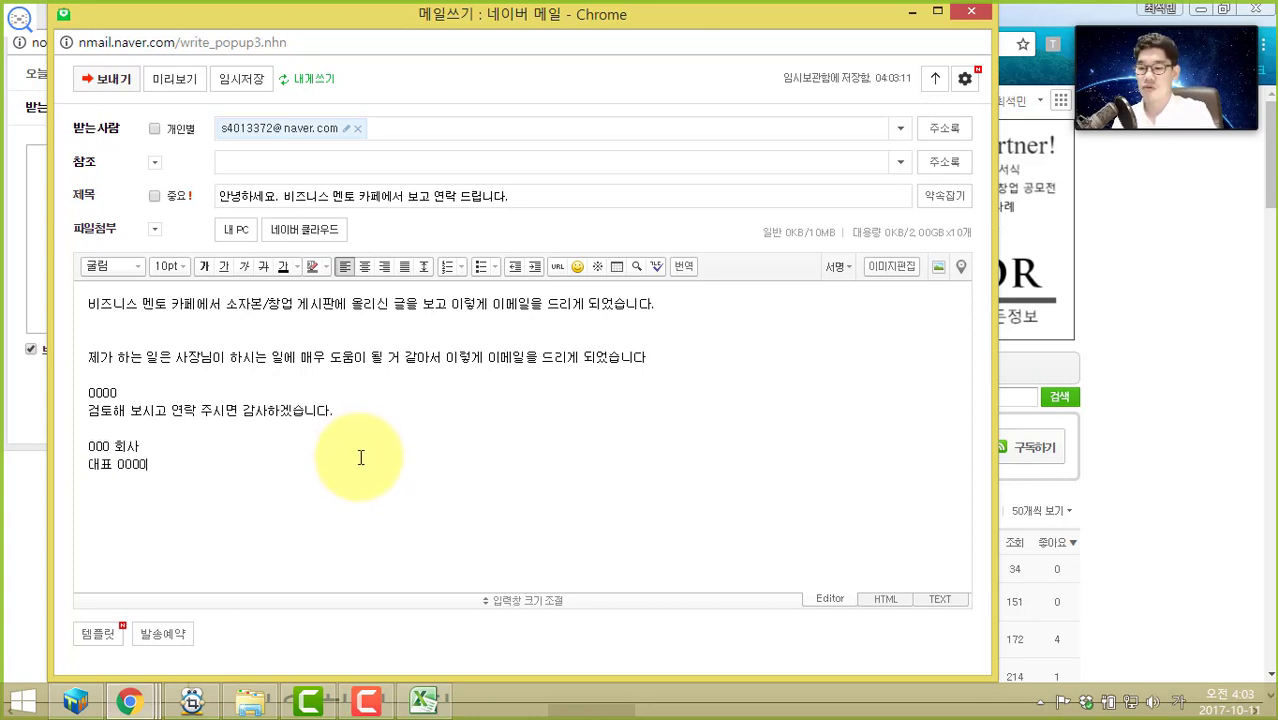
{"action": "type", "text": "올림."}
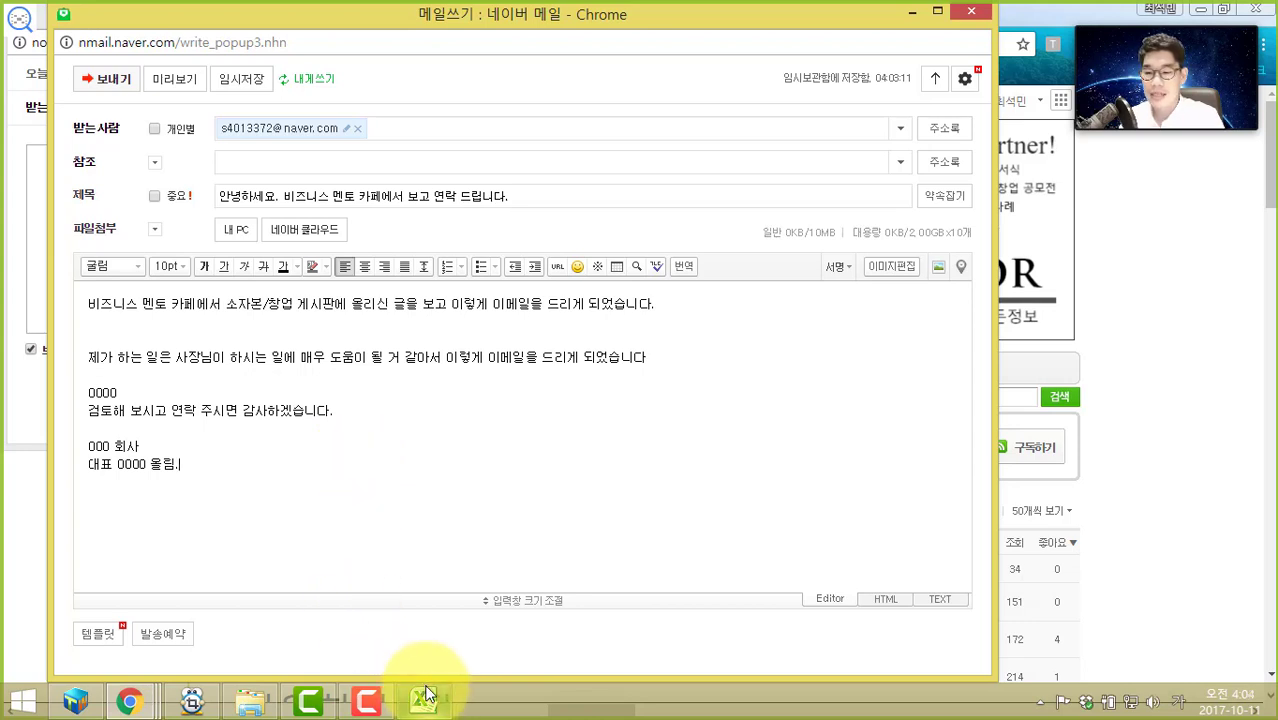
- Look over the collected address list in the Excel workbook and return to the e-mail draft
{"action": "mouse_move", "coordinate": [425, 694]}
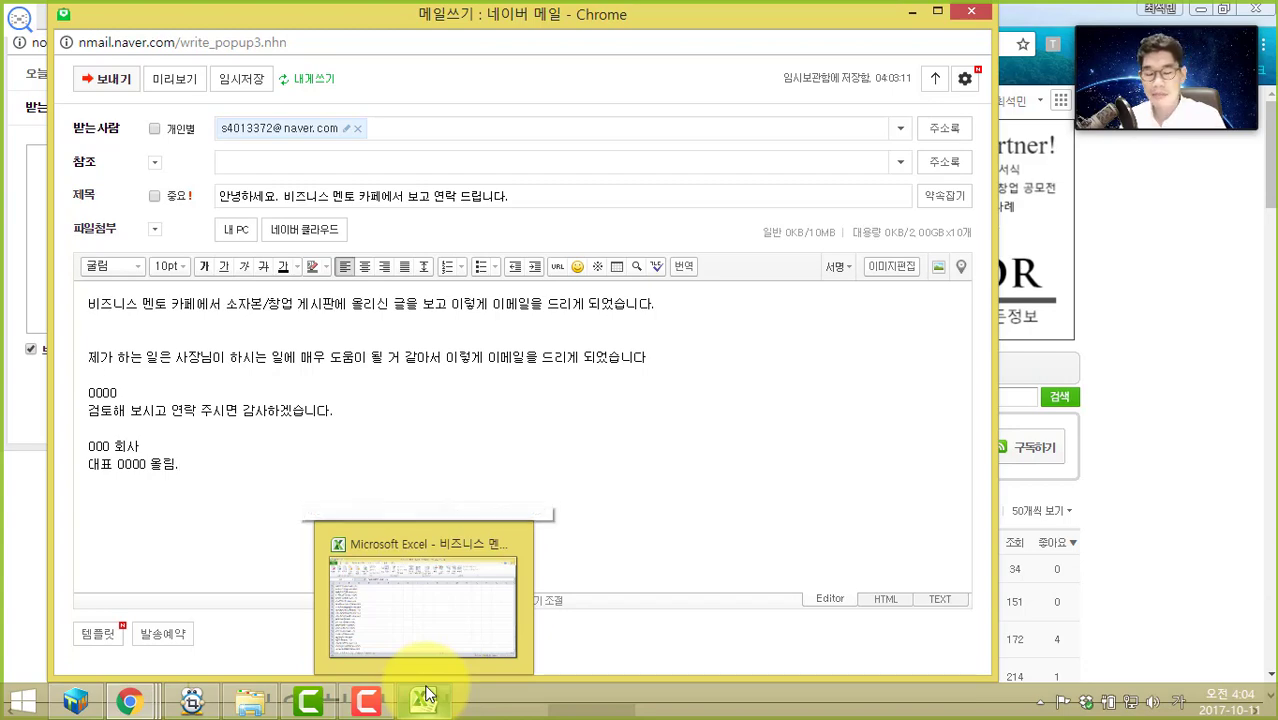
{"action": "left_click", "coordinate": [427, 698]}
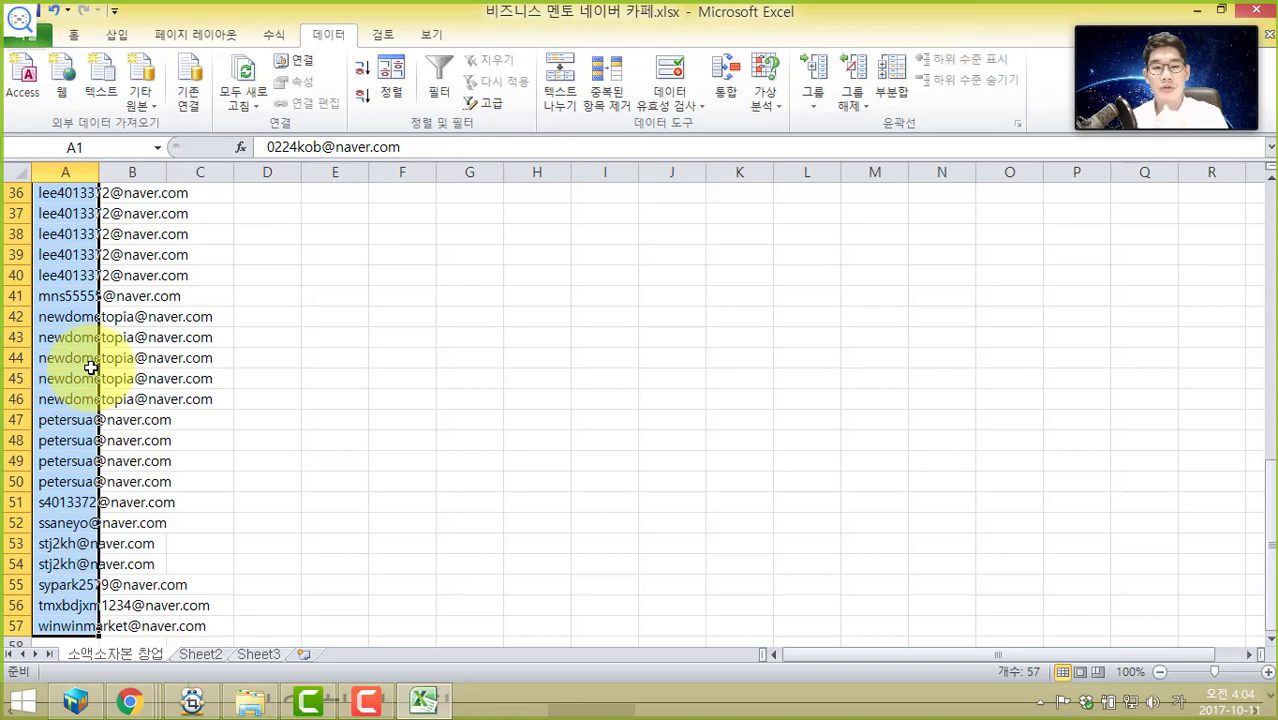
{"action": "key", "text": "alt+Tab"}
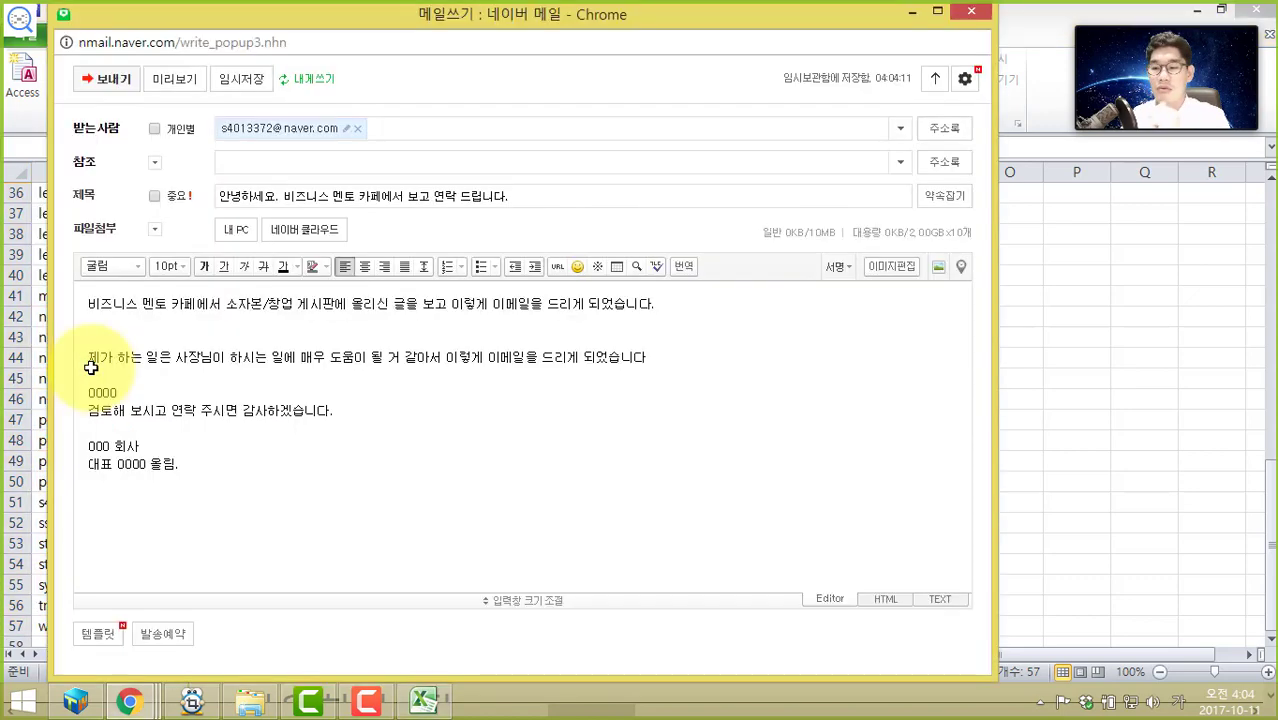